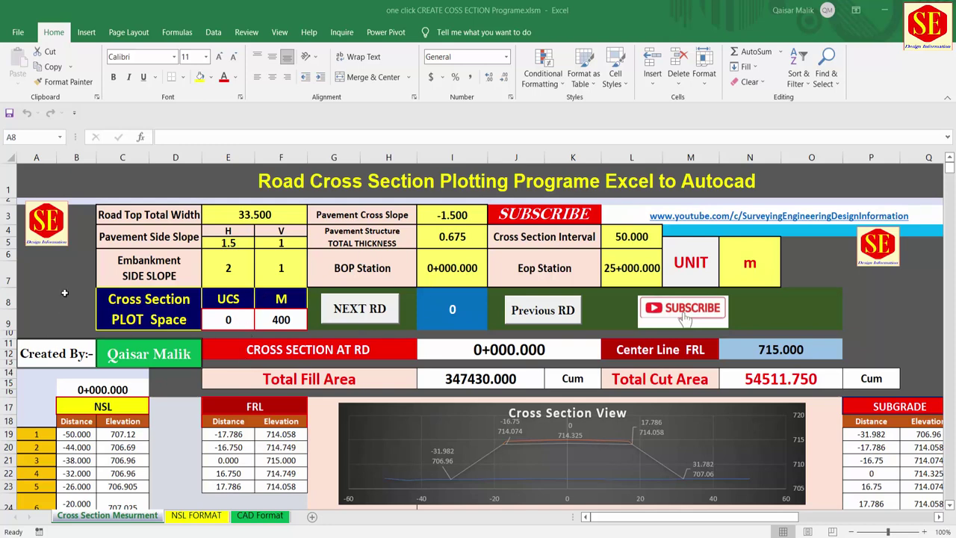
Step: Check the station counter and BOP Station, then advance the sheet to RD 0+050.000
{"action": "left_click", "coordinate": [446, 310]}
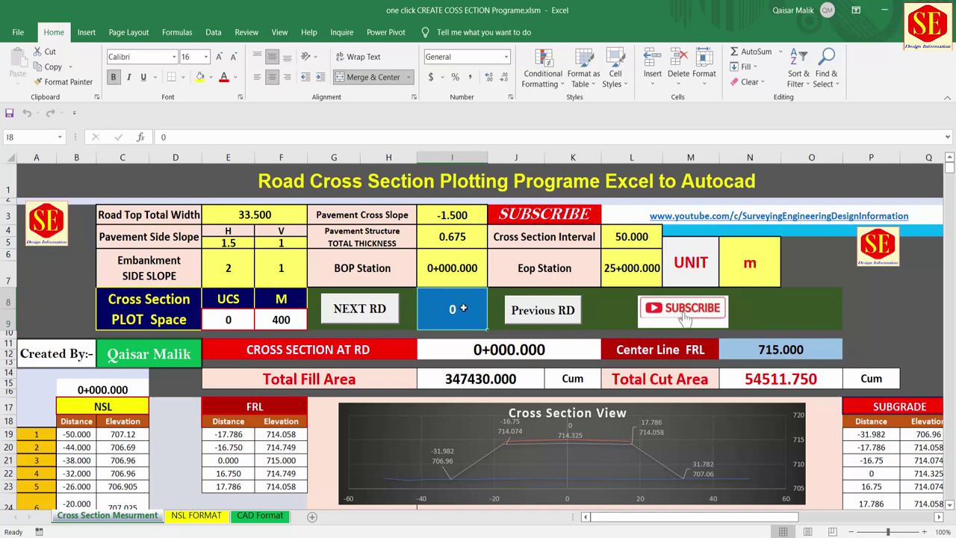
{"action": "key", "text": "Return"}
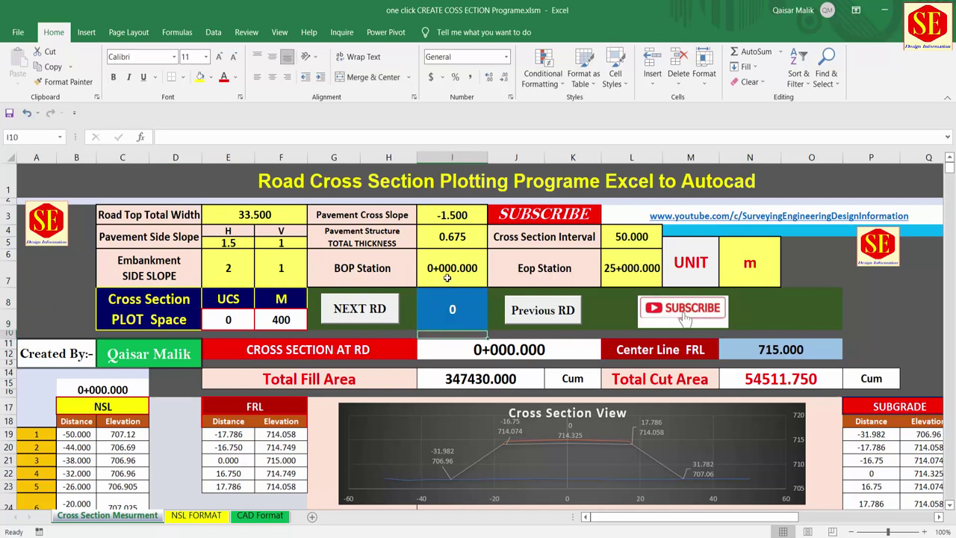
{"action": "left_click", "coordinate": [447, 278]}
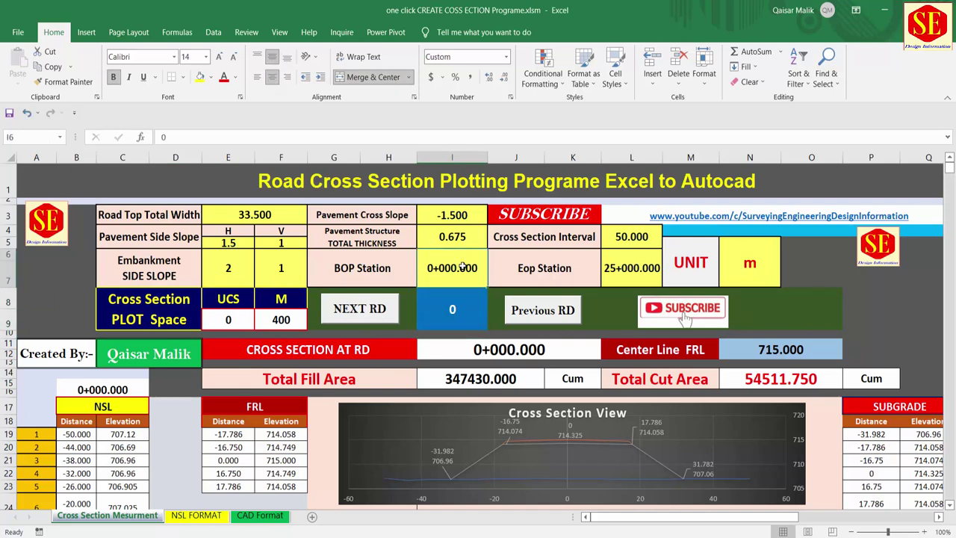
{"action": "left_click", "coordinate": [360, 308]}
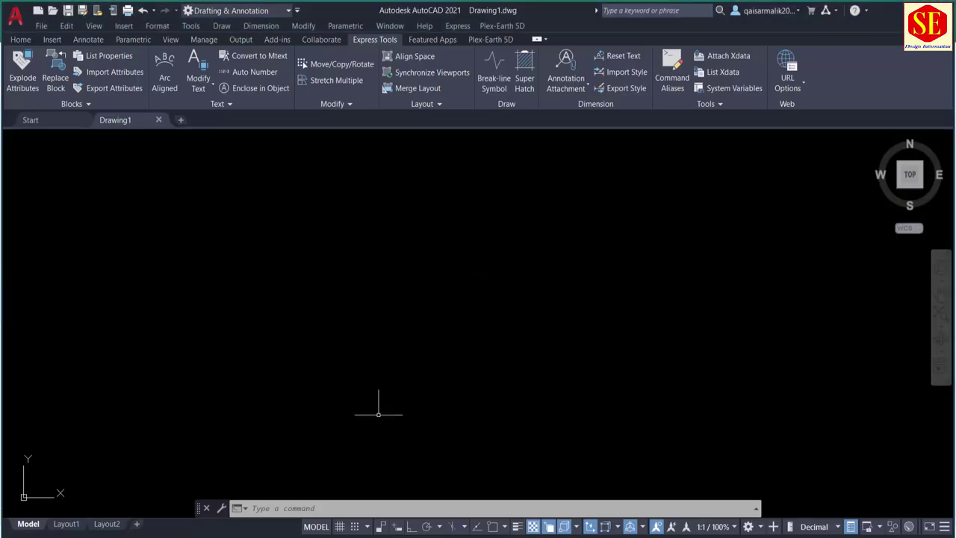
Step: Paste the copied commands into AutoCAD to draw the RD 0+050 cross section (fill 381.182)
{"action": "right_click", "coordinate": [329, 508]}
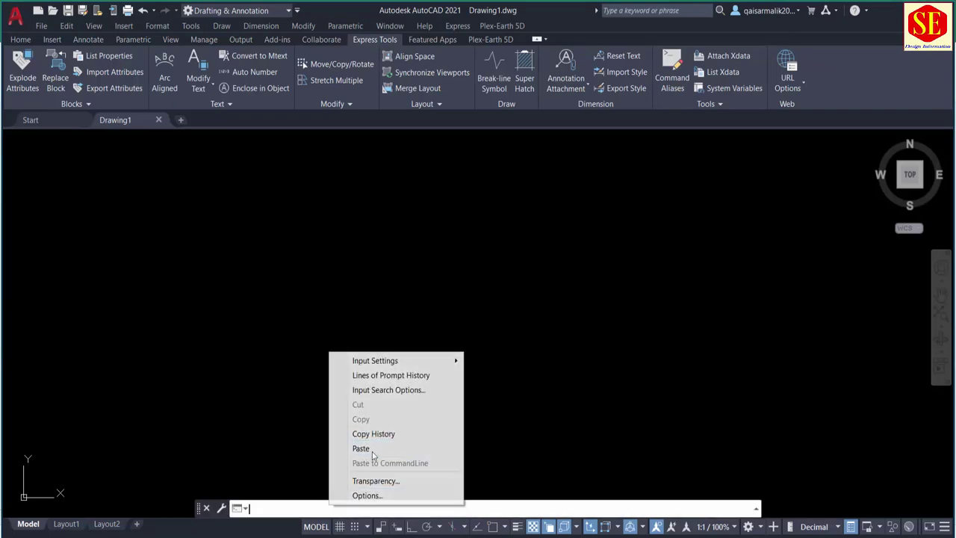
{"action": "left_click", "coordinate": [366, 446]}
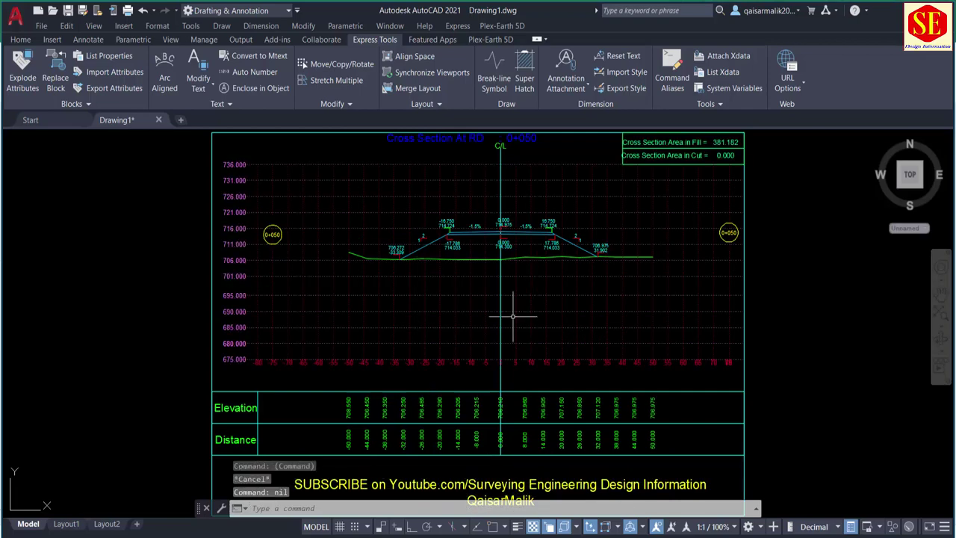
{"action": "scroll", "coordinate": [503, 201], "scroll_direction": "up", "scroll_amount": 2}
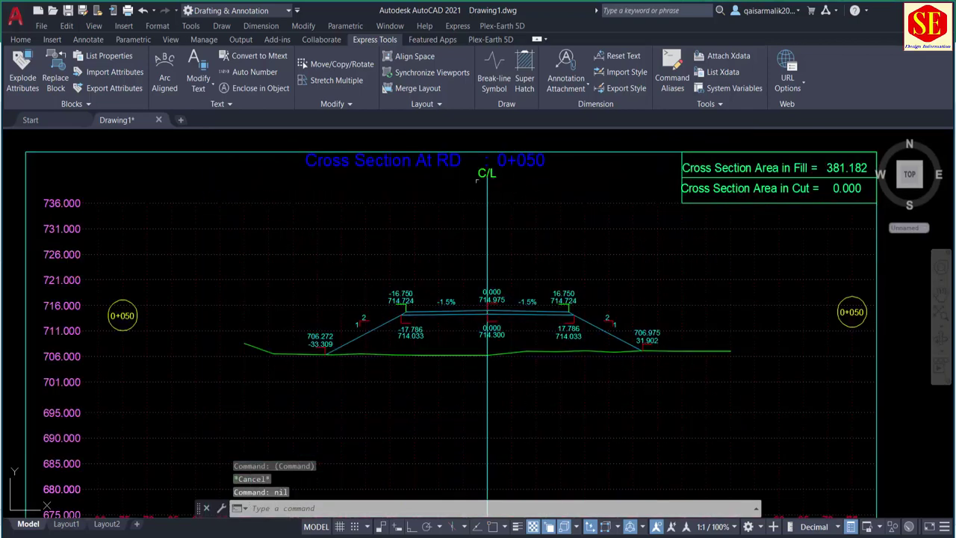
{"action": "scroll", "coordinate": [430, 307], "scroll_direction": "up", "scroll_amount": 4}
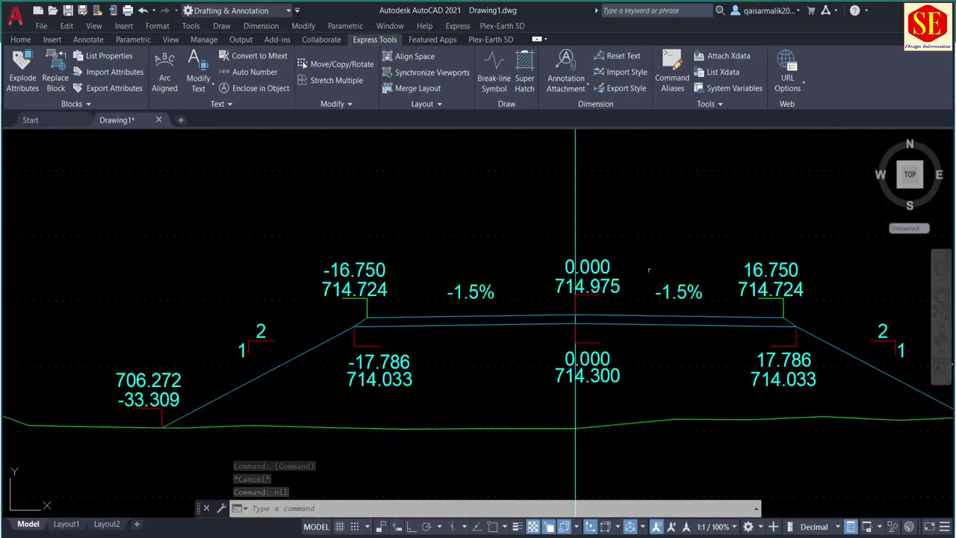
{"action": "scroll", "coordinate": [556, 240], "scroll_direction": "down", "scroll_amount": 2}
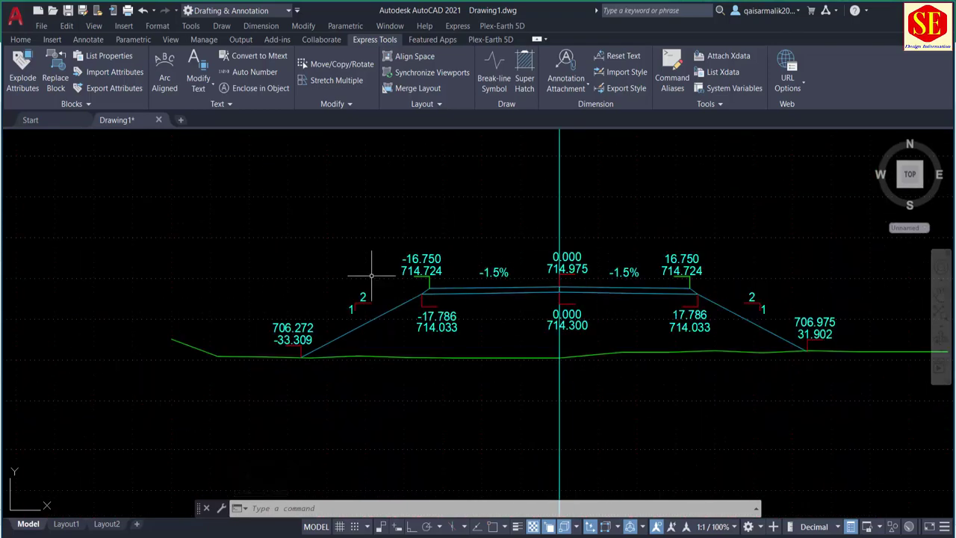
{"action": "scroll", "coordinate": [524, 343], "scroll_direction": "down", "scroll_amount": 4}
{"action": "scroll", "coordinate": [789, 206], "scroll_direction": "up", "scroll_amount": 4}
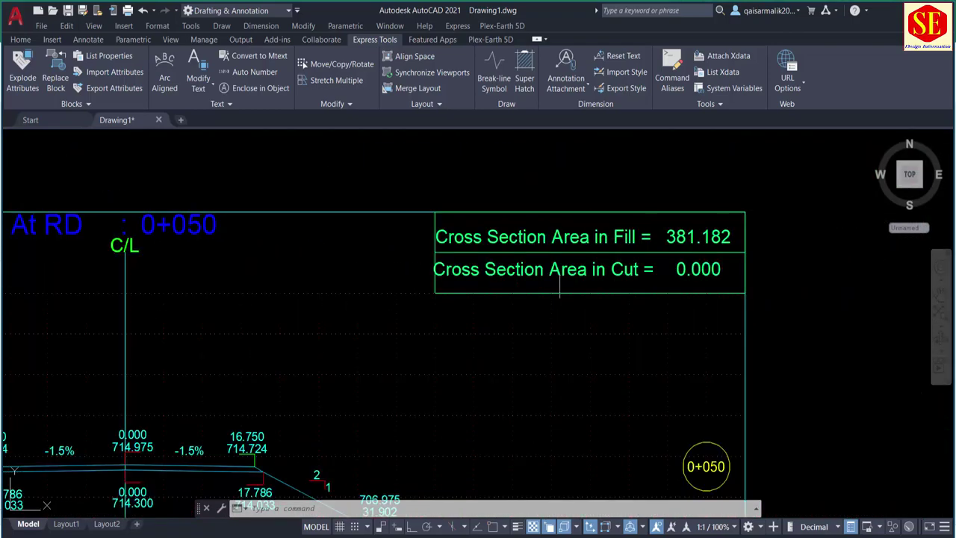
{"action": "scroll", "coordinate": [593, 235], "scroll_direction": "down", "scroll_amount": 2}
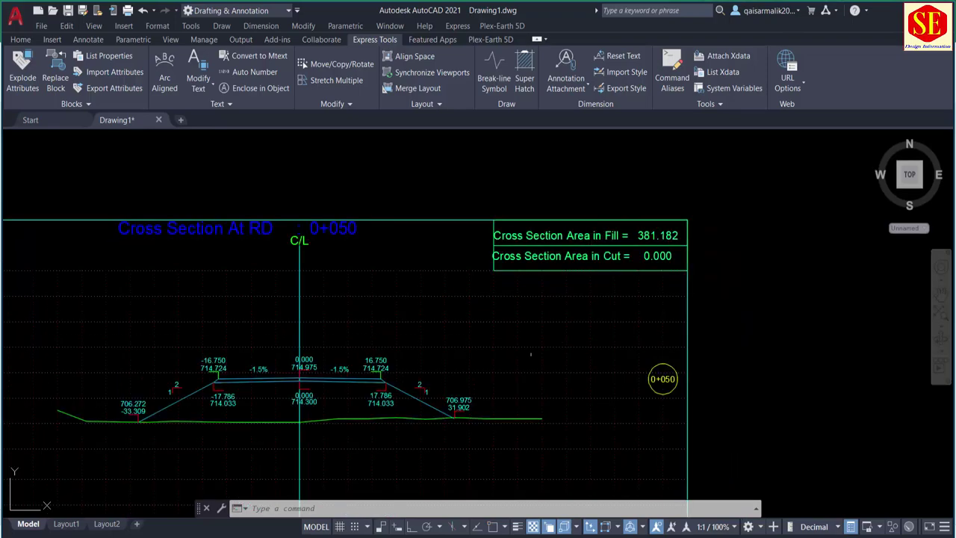
Step: Inspect the whole section with its Elevation and Distance tables, then advance Excel to RD 0+100
{"action": "left_click_drag", "start_coordinate": [527, 362], "coordinate": [614, 209]}
{"action": "scroll", "coordinate": [613, 209], "scroll_direction": "down", "scroll_amount": 3}
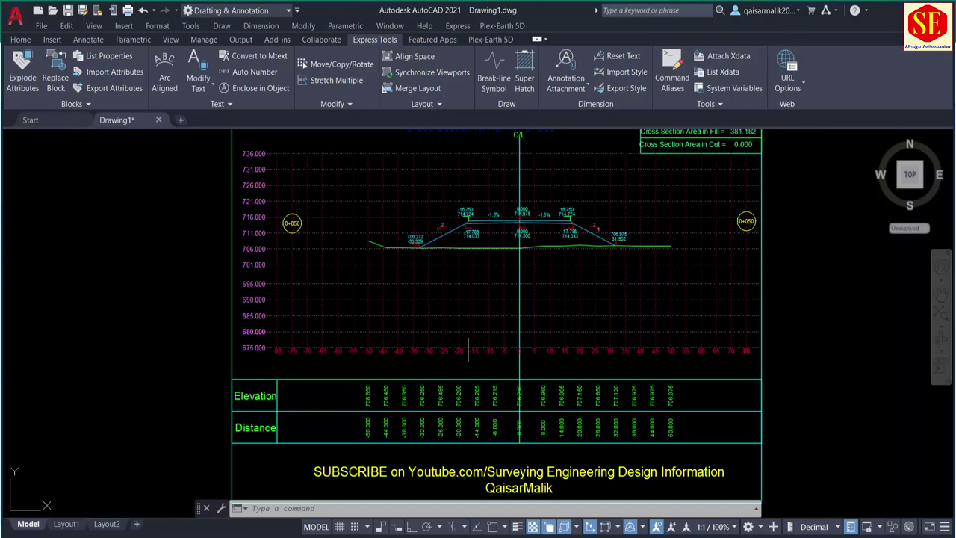
{"action": "scroll", "coordinate": [594, 423], "scroll_direction": "up", "scroll_amount": 3}
{"action": "scroll", "coordinate": [419, 344], "scroll_direction": "down", "scroll_amount": 1}
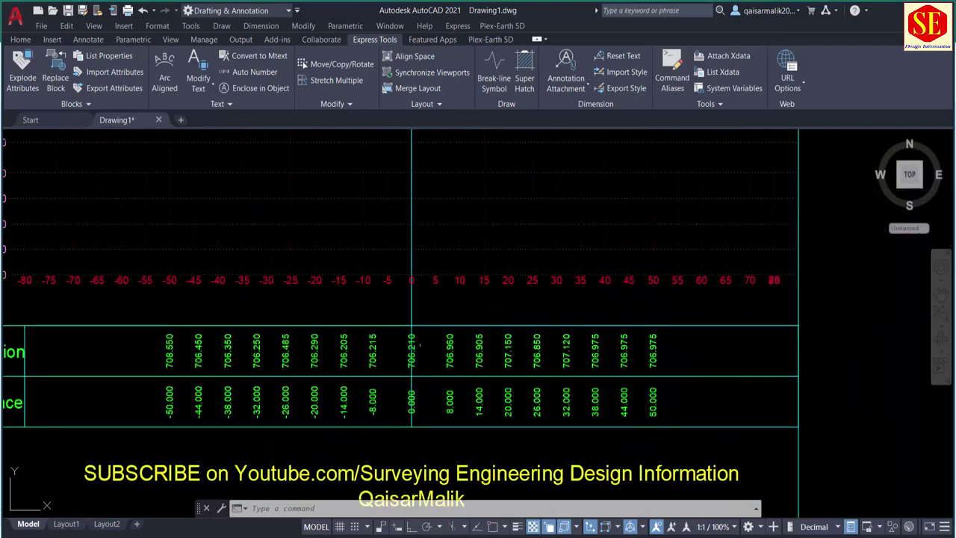
{"action": "left_click_drag", "start_coordinate": [184, 360], "coordinate": [290, 337]}
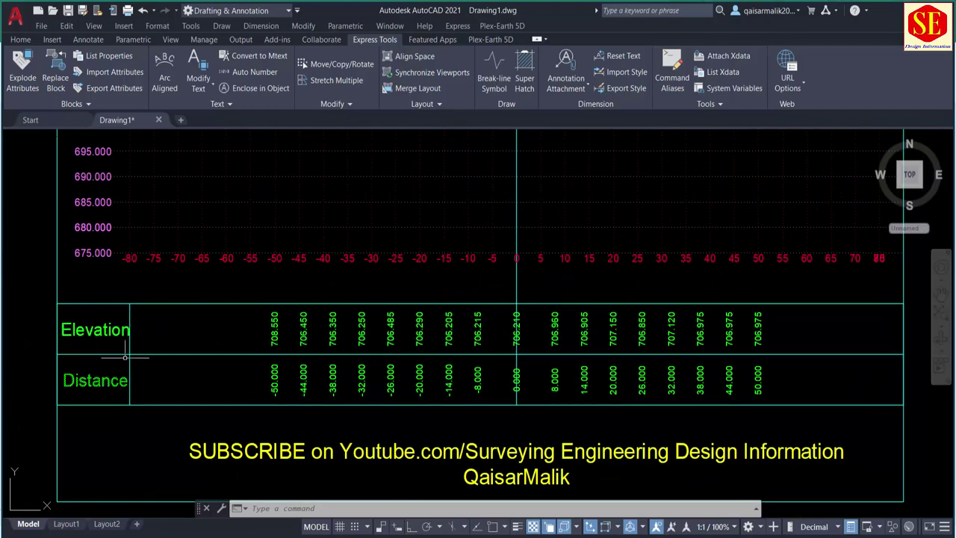
{"action": "scroll", "coordinate": [324, 288], "scroll_direction": "down", "scroll_amount": 2}
{"action": "scroll", "coordinate": [427, 297], "scroll_direction": "down", "scroll_amount": 1}
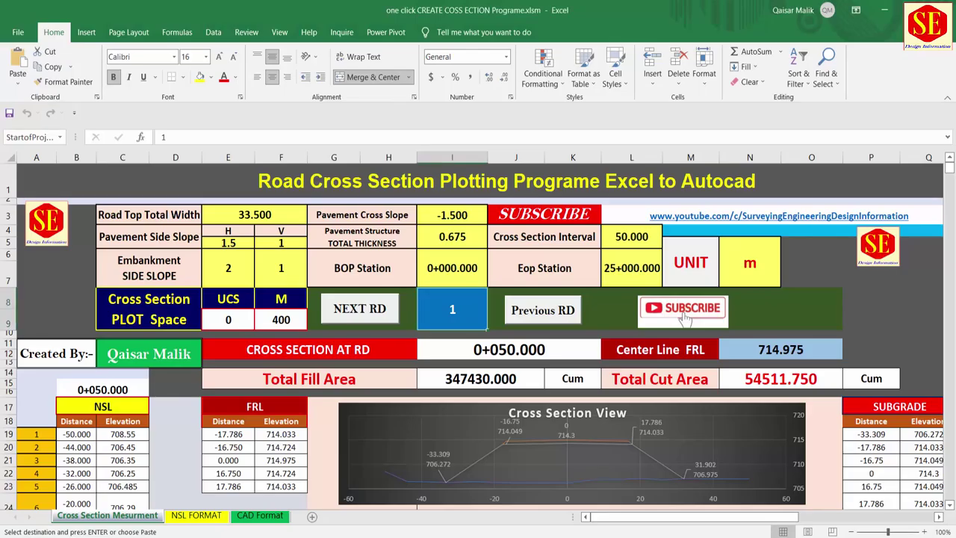
{"action": "left_click", "coordinate": [372, 314]}
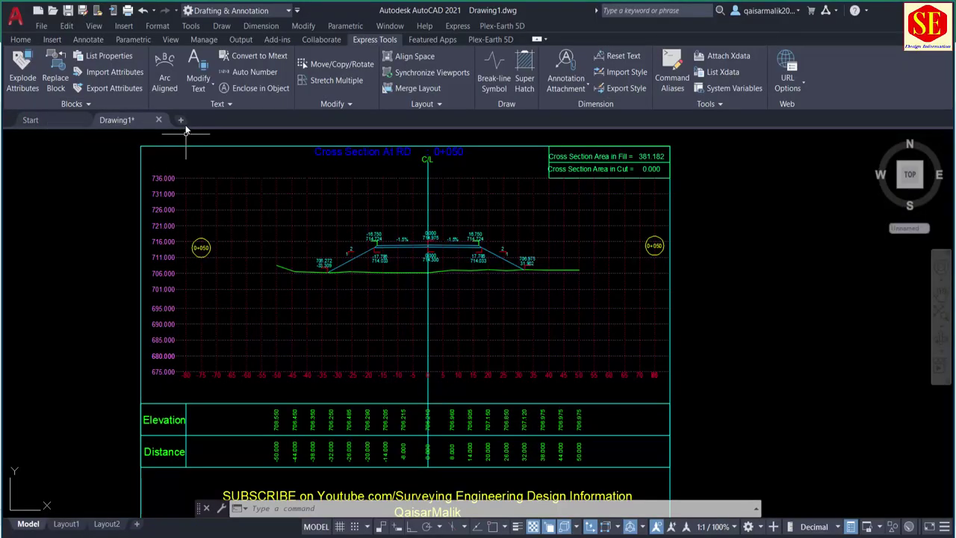
Step: Draw the RD 0+100 cross section (fill 364.802) in a new grid-off Drawing2 from the pasted commands
{"action": "left_click", "coordinate": [181, 120]}
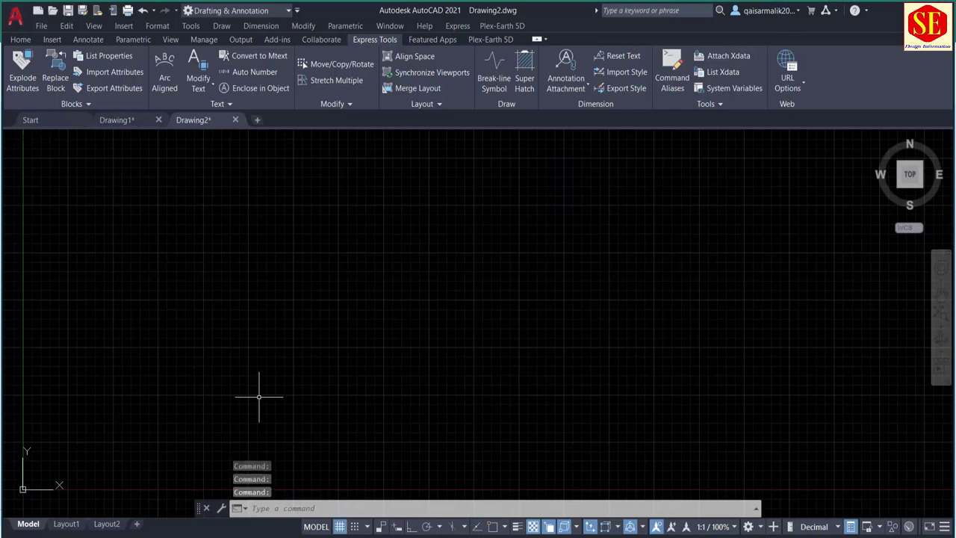
{"action": "left_click", "coordinate": [339, 526]}
{"action": "right_click", "coordinate": [331, 510]}
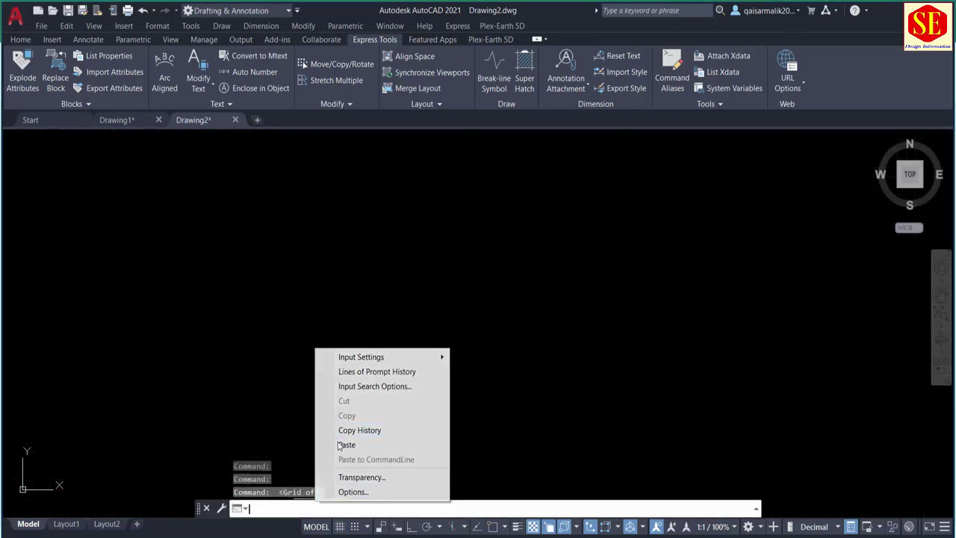
{"action": "left_click", "coordinate": [340, 442]}
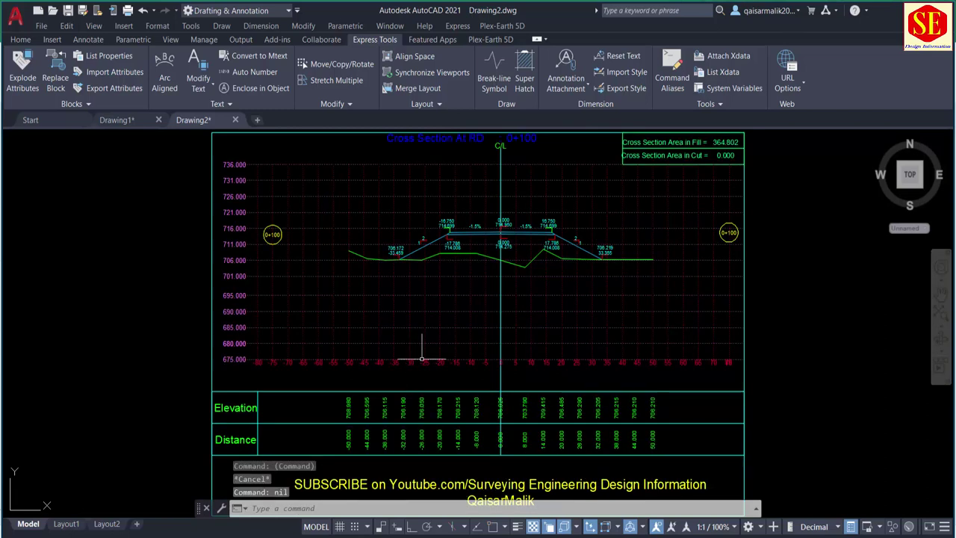
{"action": "key", "text": "alt+Tab"}
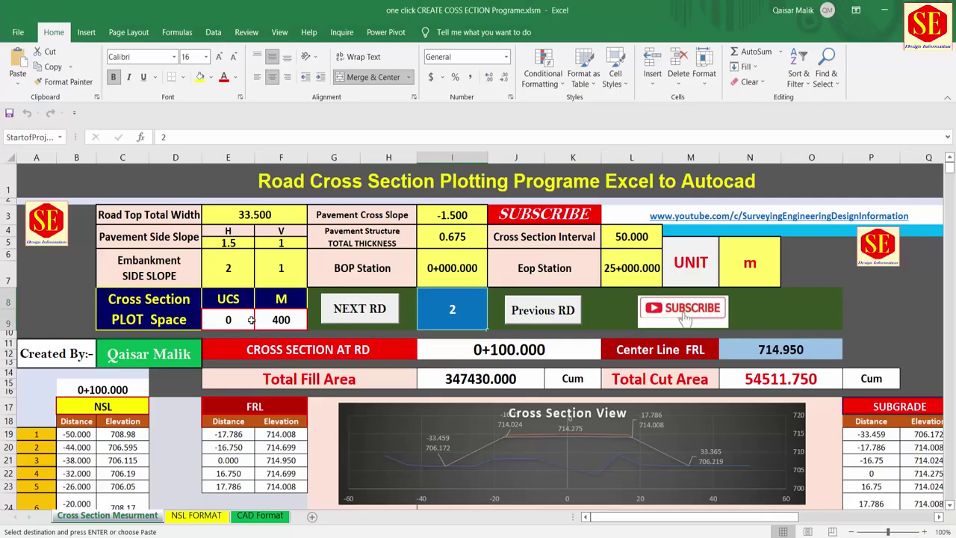
Step: Set the PLOT Space M value to 0 and check the UCS and M spacing cells
{"action": "left_click", "coordinate": [285, 320]}
{"action": "type", "text": "0"}
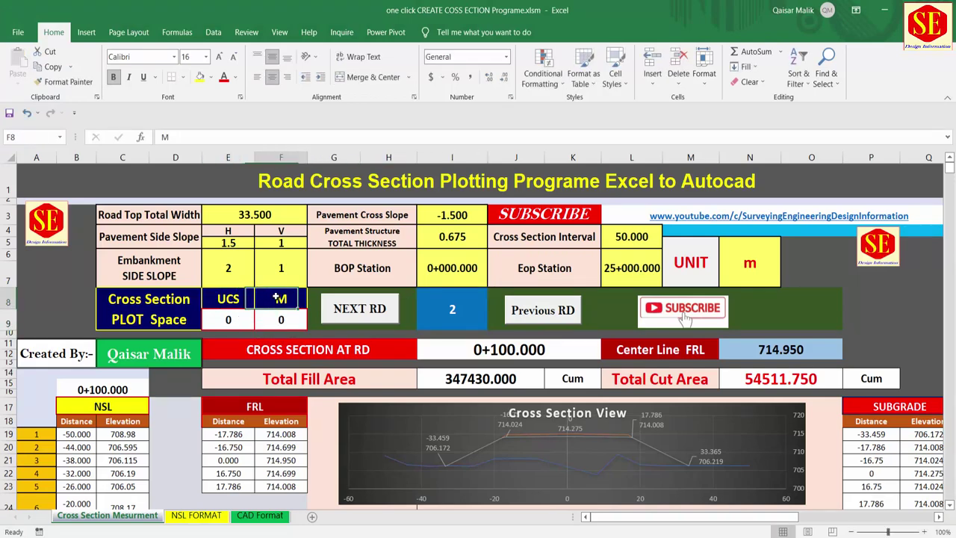
{"action": "left_click", "coordinate": [228, 320]}
{"action": "left_click", "coordinate": [278, 319]}
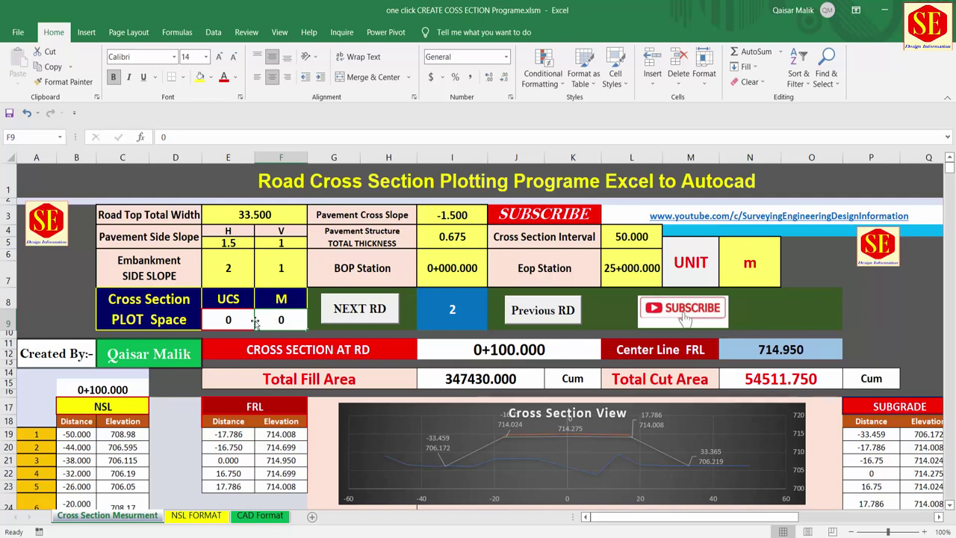
Step: Reset the station counter to 0 and advance the sheet to RD 0+050.000
{"action": "left_click", "coordinate": [457, 311]}
{"action": "type", "text": "0"}
{"action": "key", "text": "Return"}
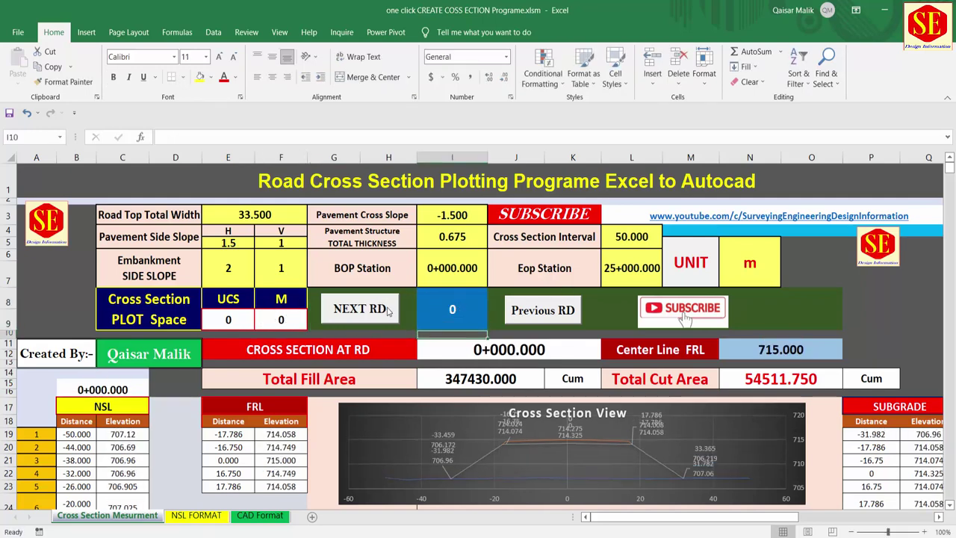
{"action": "left_click", "coordinate": [359, 308]}
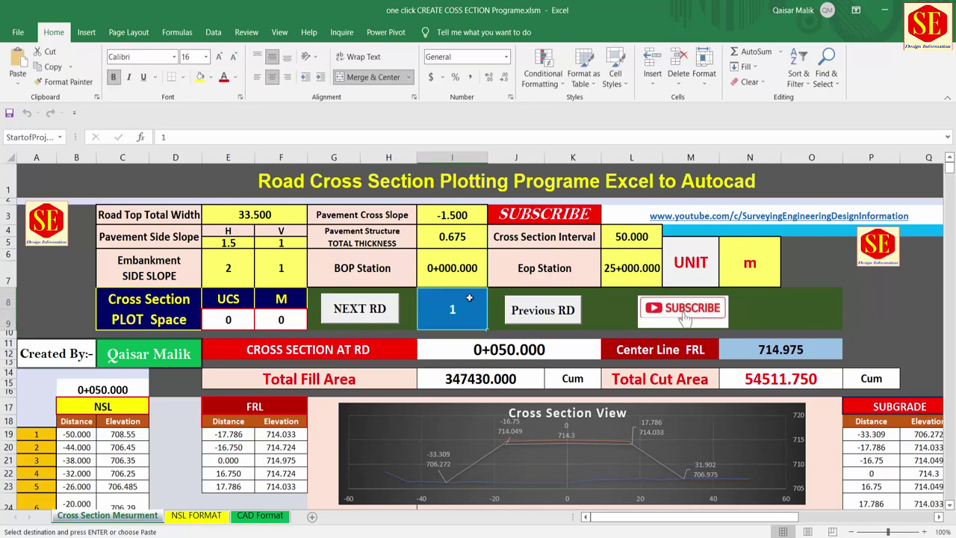
Step: Draw the RD 0+050 cross section (fill 381.182) in a new Drawing3 from the pasted commands
{"action": "left_click", "coordinate": [709, 485]}
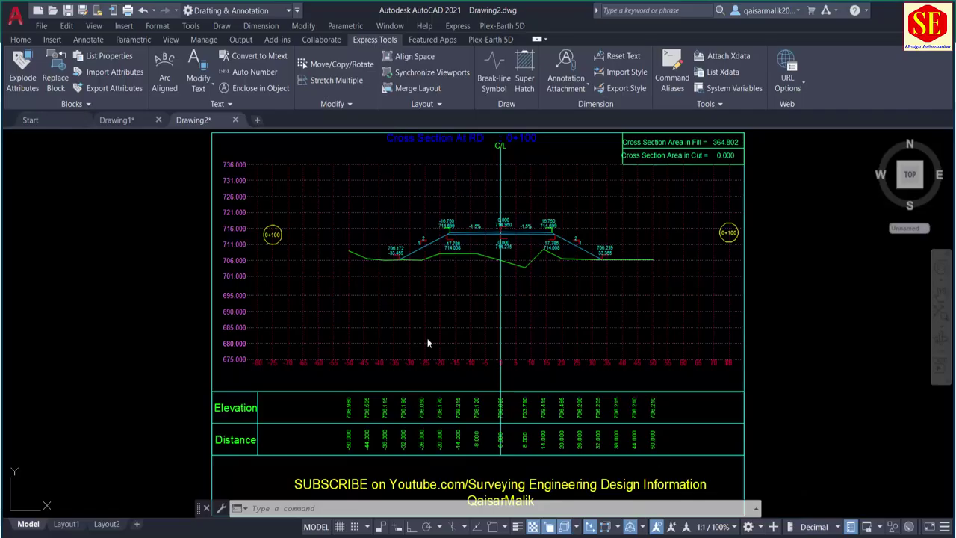
{"action": "left_click", "coordinate": [258, 120]}
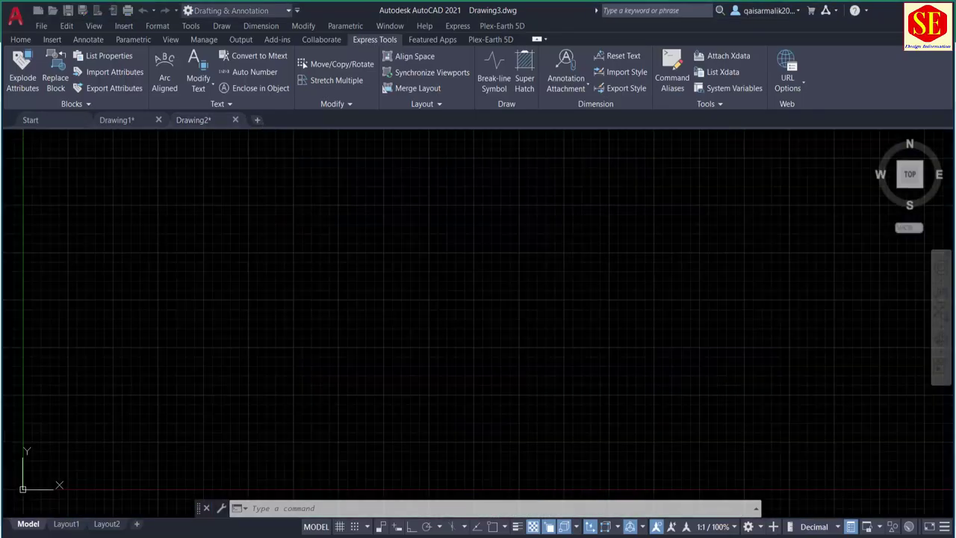
{"action": "right_click", "coordinate": [266, 511]}
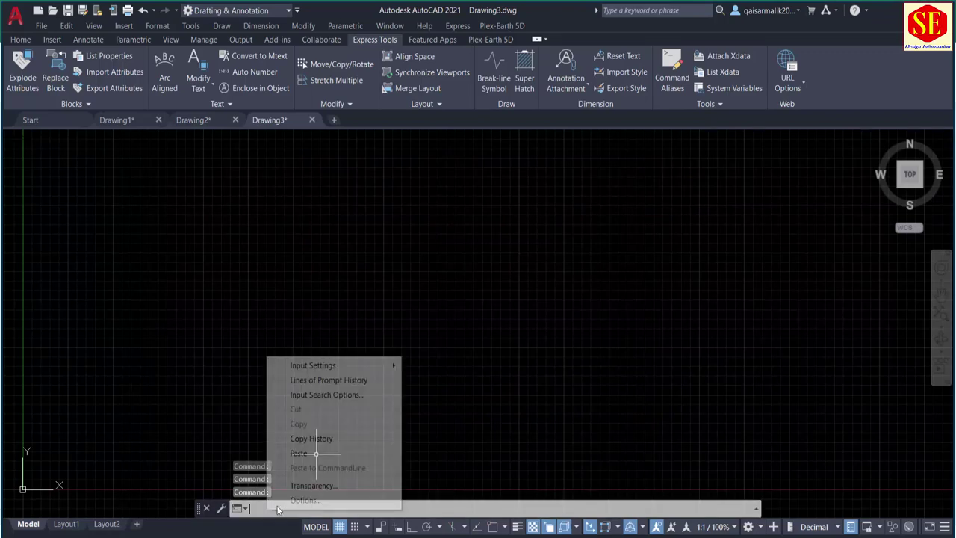
{"action": "left_click", "coordinate": [305, 453]}
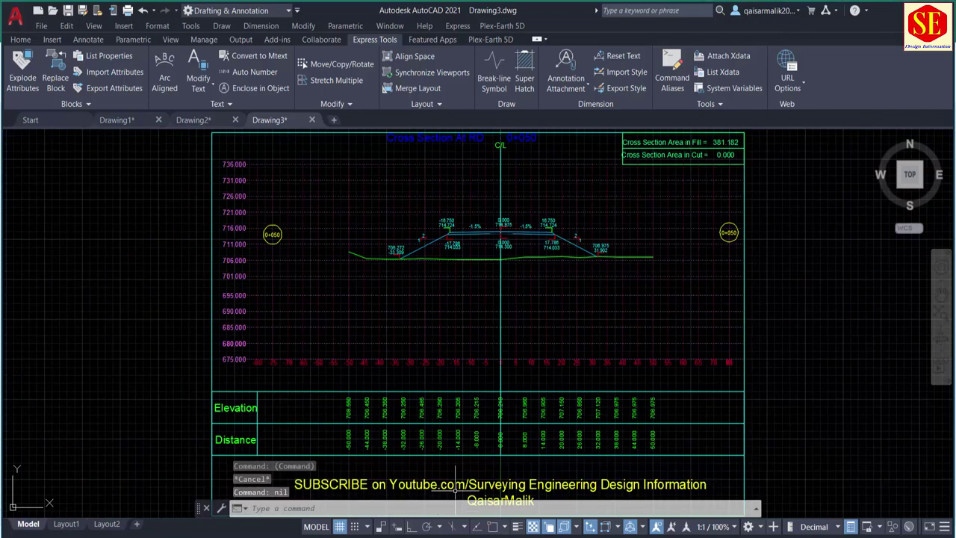
{"action": "key", "text": "alt+Tab"}
Step: Set the PLOT Space M value to 200
{"action": "left_click", "coordinate": [291, 325]}
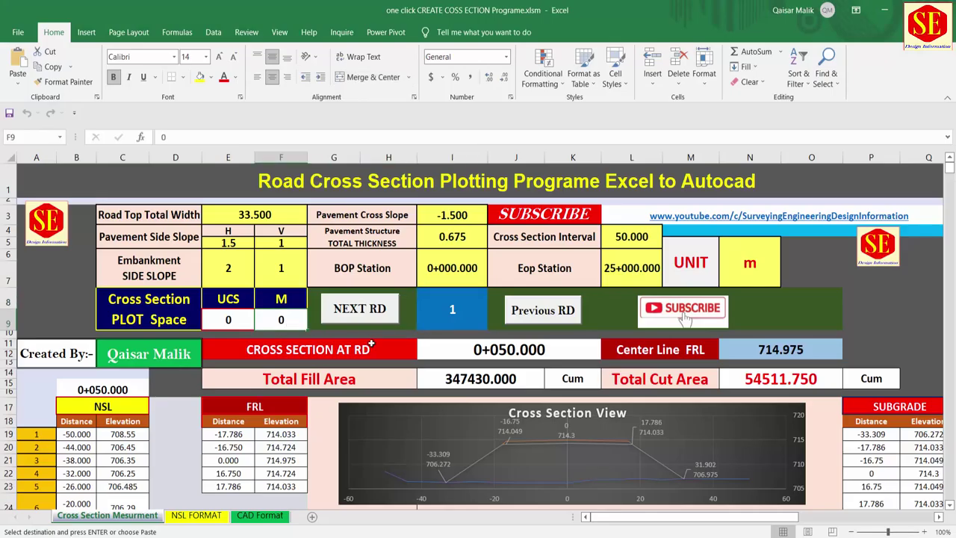
{"action": "type", "text": "200"}
{"action": "key", "text": "Return"}
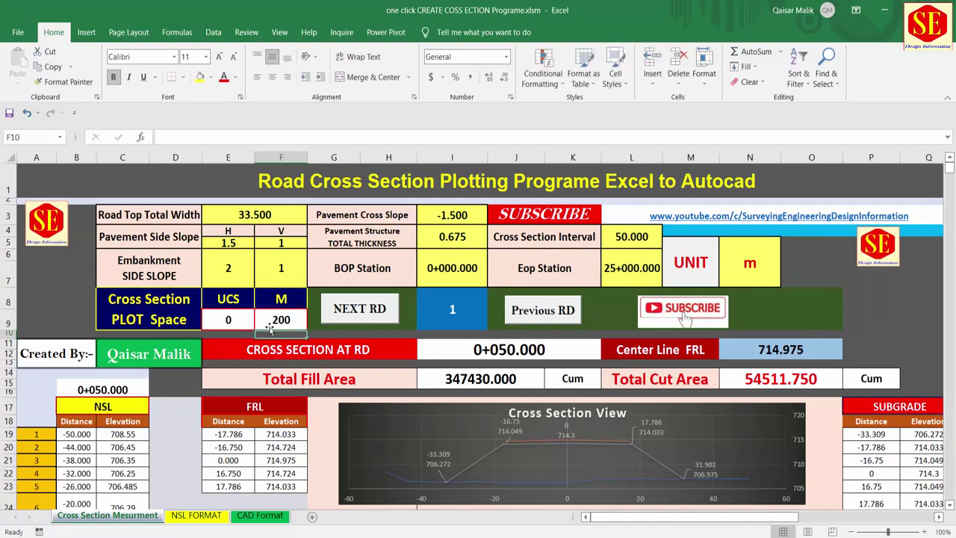
Step: Confirm the UCS and M spacing values and advance the sheet to RD 0+100.000
{"action": "left_click", "coordinate": [225, 326]}
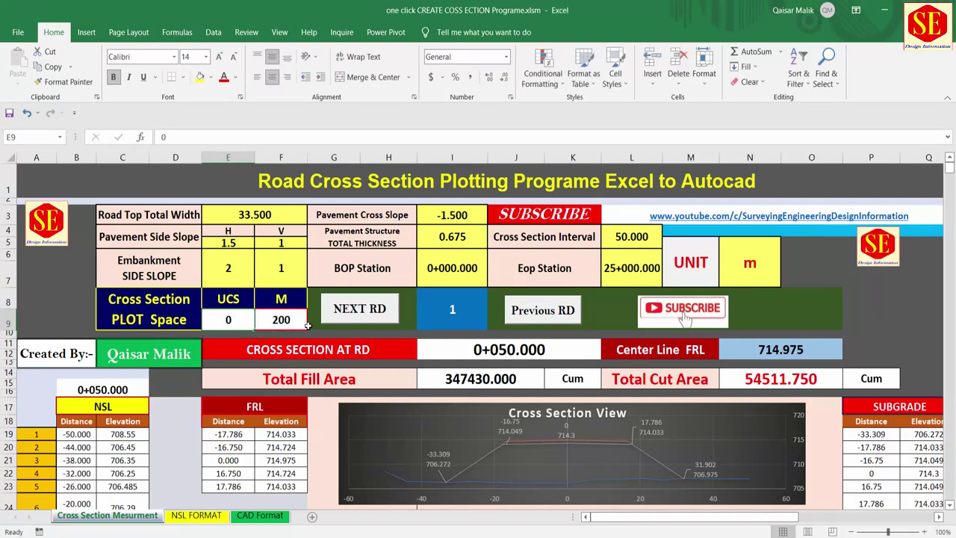
{"action": "left_click", "coordinate": [294, 324]}
{"action": "left_click", "coordinate": [346, 310]}
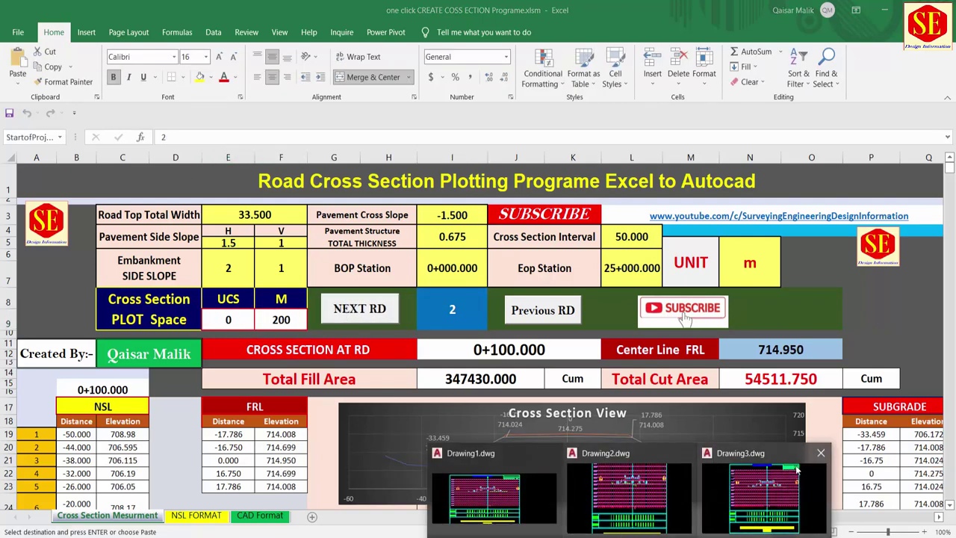
{"action": "left_click", "coordinate": [763, 493]}
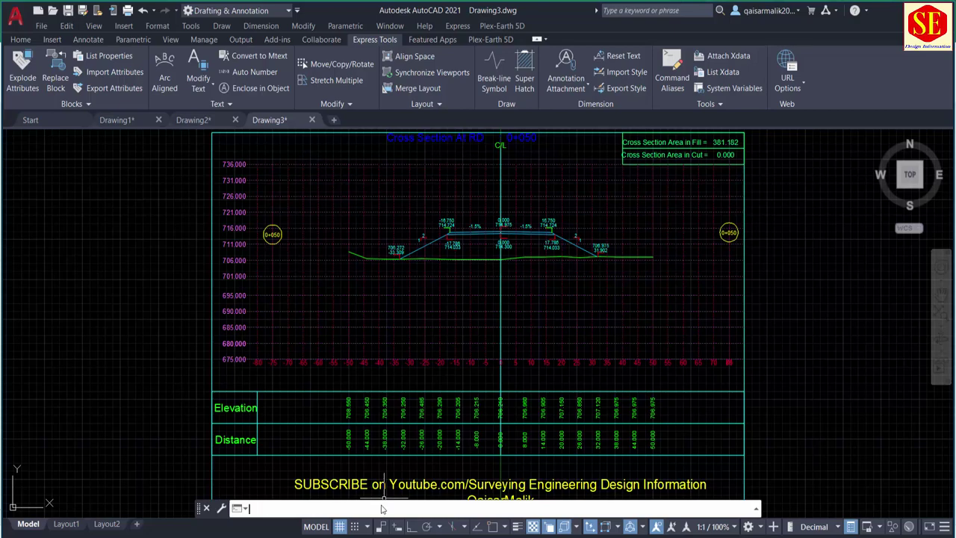
Step: Paste the commands to draw the RD 0+100 cross section in Drawing3
{"action": "right_click", "coordinate": [382, 509]}
{"action": "left_click", "coordinate": [436, 455]}
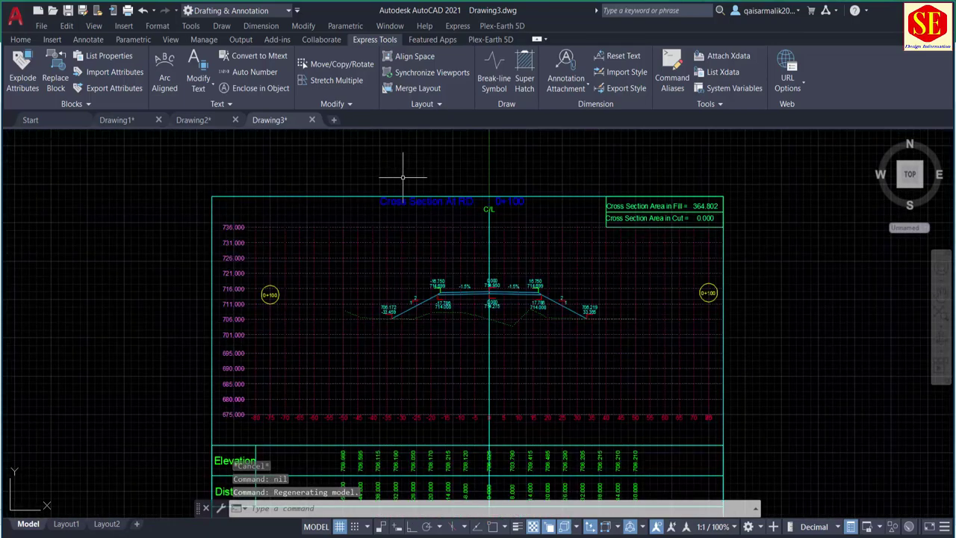
{"action": "key", "text": "alt+Tab"}
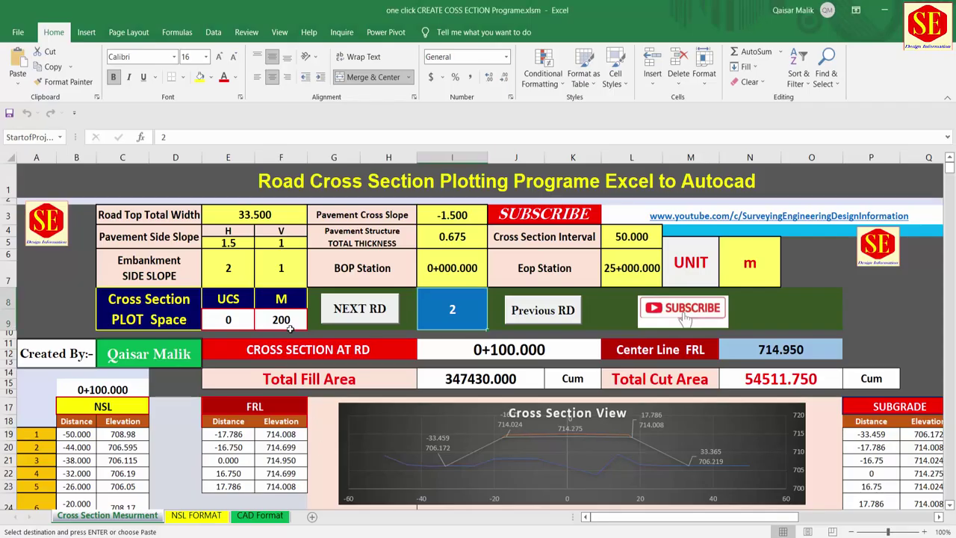
Step: Set the M plot spacing to 400 and advance the workbook to RD 0+150.000
{"action": "left_click", "coordinate": [290, 325]}
{"action": "type", "text": "4"}
{"action": "key", "text": "Return"}
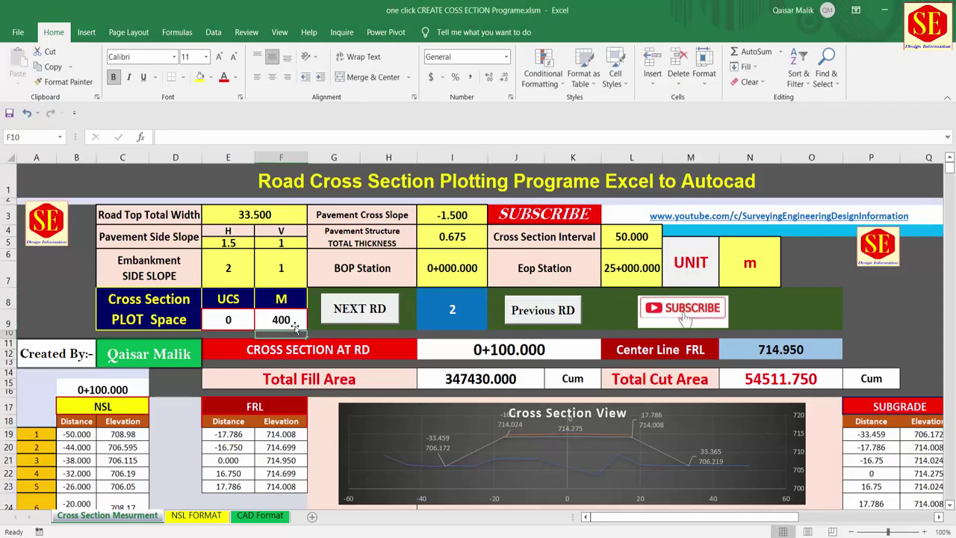
{"action": "left_click", "coordinate": [354, 310]}
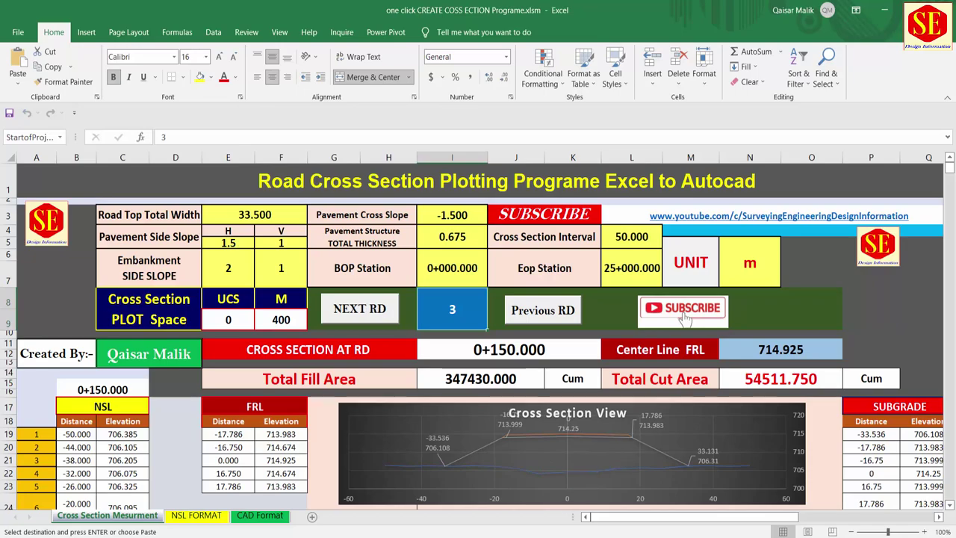
{"action": "key", "text": "alt+Tab"}
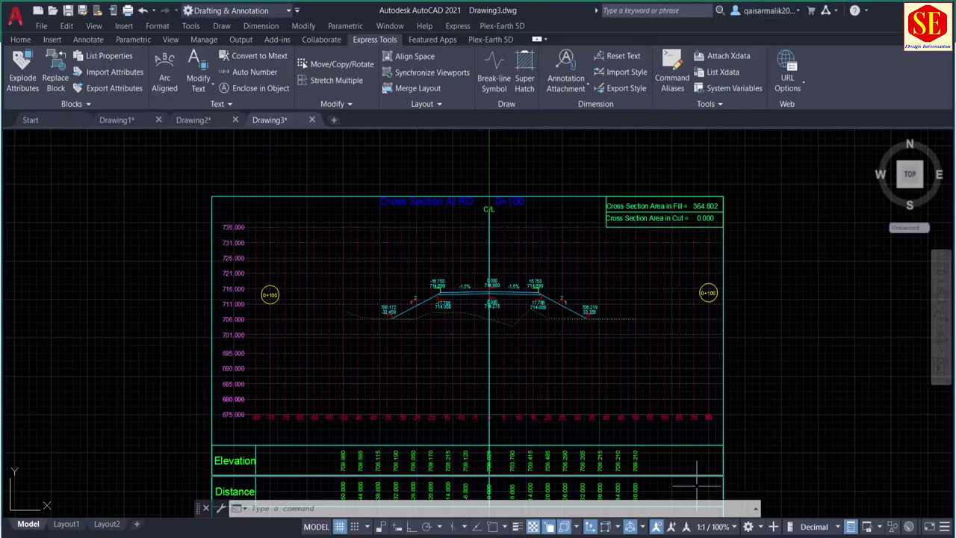
Step: Paste the commands to draw the RD 0+150 cross section below the other two in Drawing3
{"action": "scroll", "coordinate": [438, 490], "scroll_direction": "down", "scroll_amount": 4}
{"action": "scroll", "coordinate": [362, 499], "scroll_direction": "down", "scroll_amount": 5}
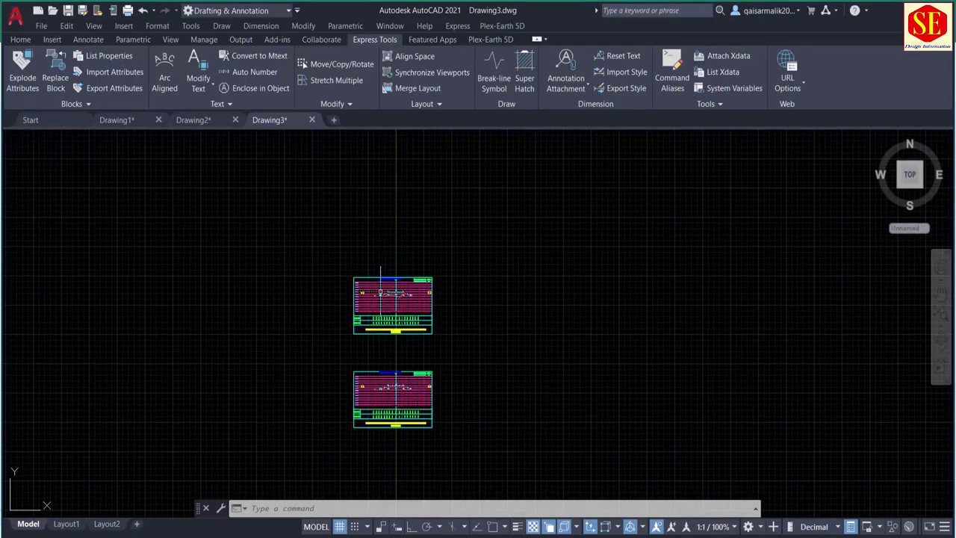
{"action": "right_click", "coordinate": [361, 508]}
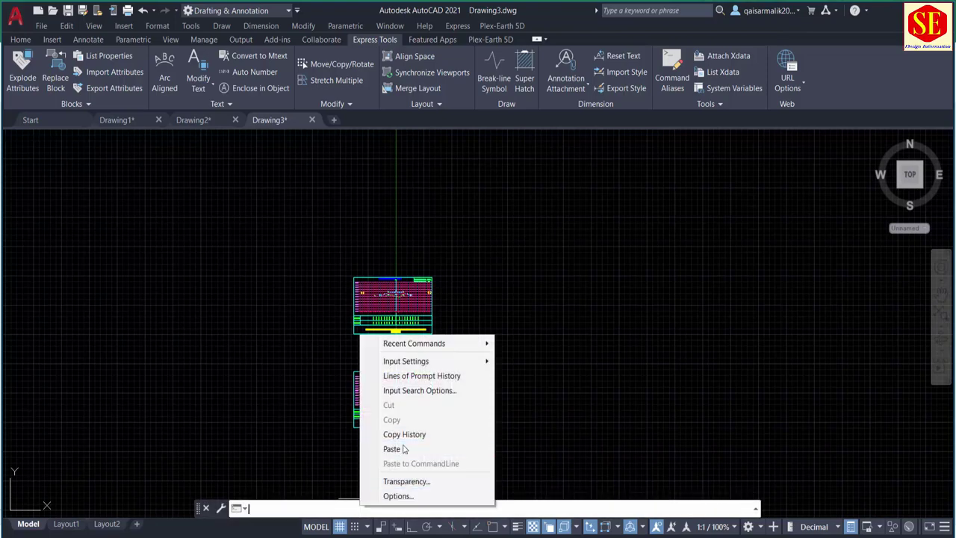
{"action": "left_click", "coordinate": [397, 448]}
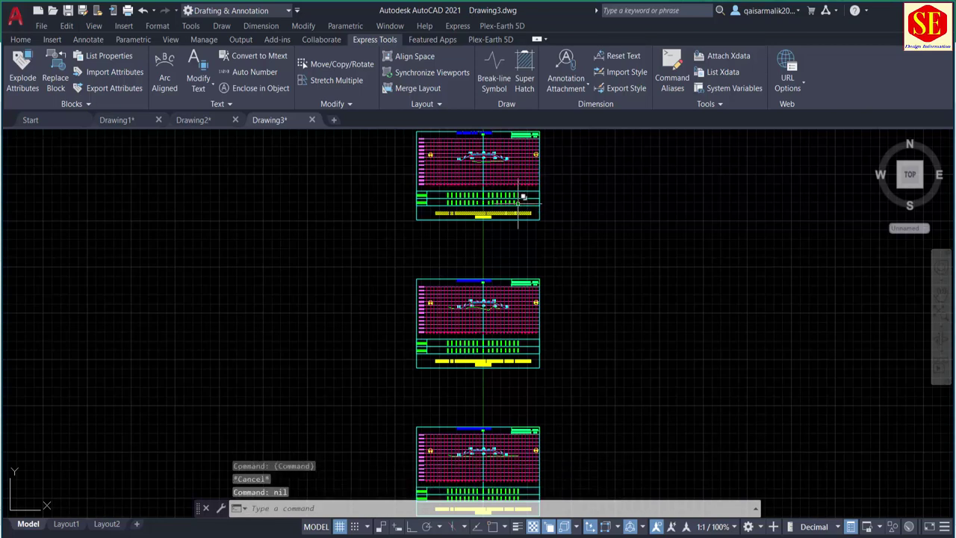
{"action": "scroll", "coordinate": [519, 200], "scroll_direction": "down", "scroll_amount": 2}
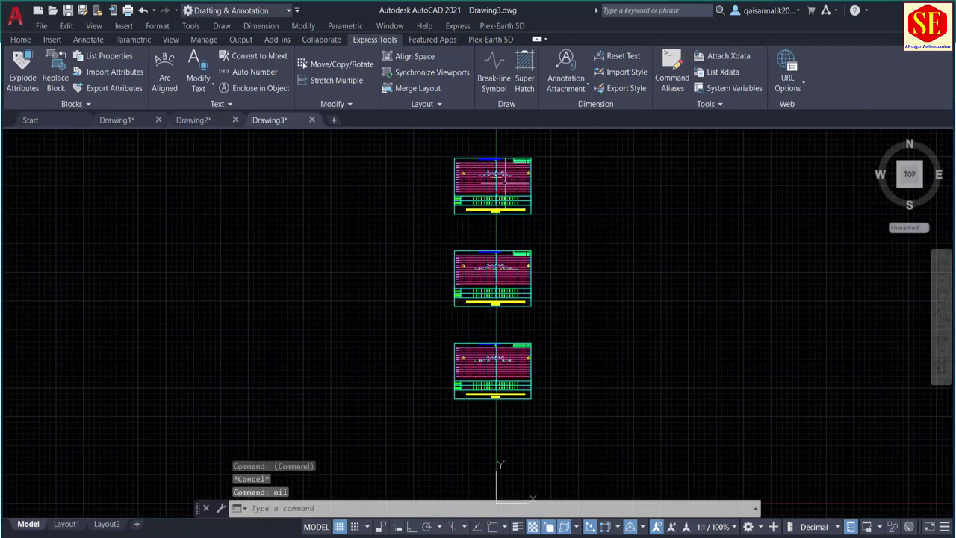
{"action": "left_click", "coordinate": [462, 533]}
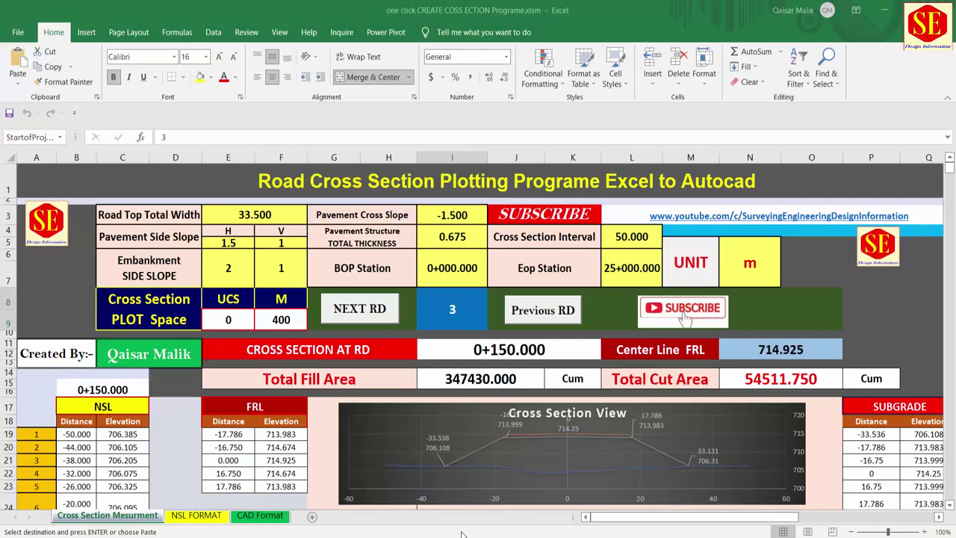
Step: Set the plot spacing to UCS 200 and M 0, then advance the sheet to the next station
{"action": "left_click", "coordinate": [265, 321]}
{"action": "key", "text": "Left"}
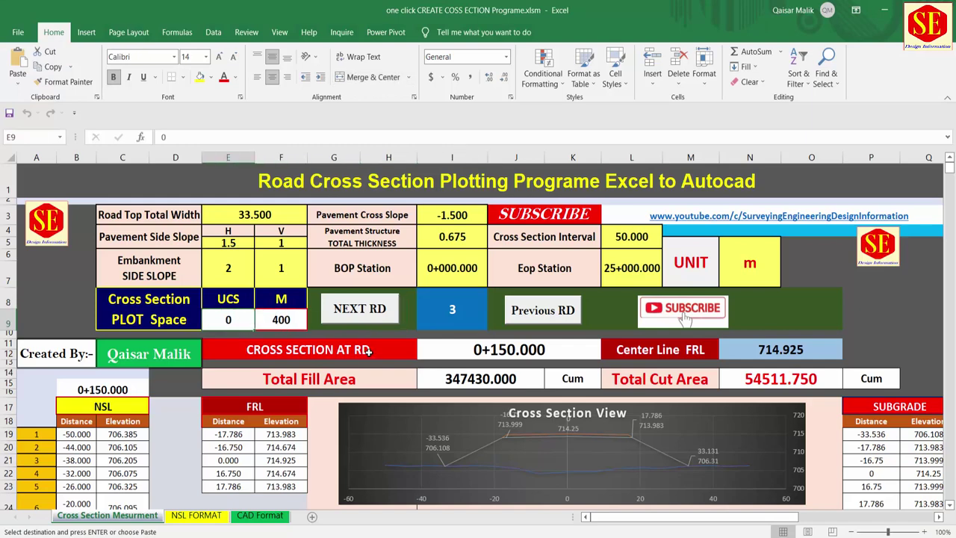
{"action": "type", "text": "200"}
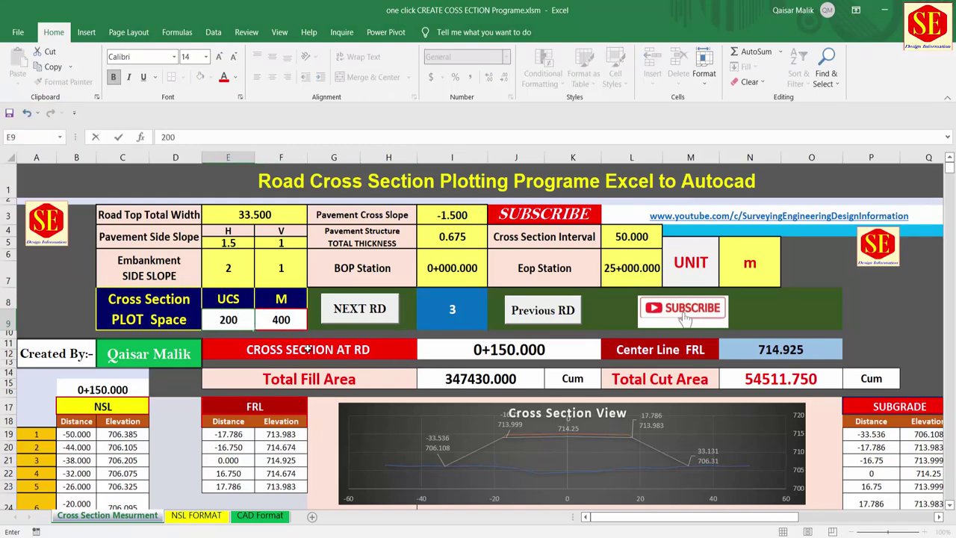
{"action": "key", "text": "Tab"}
{"action": "type", "text": "200"}
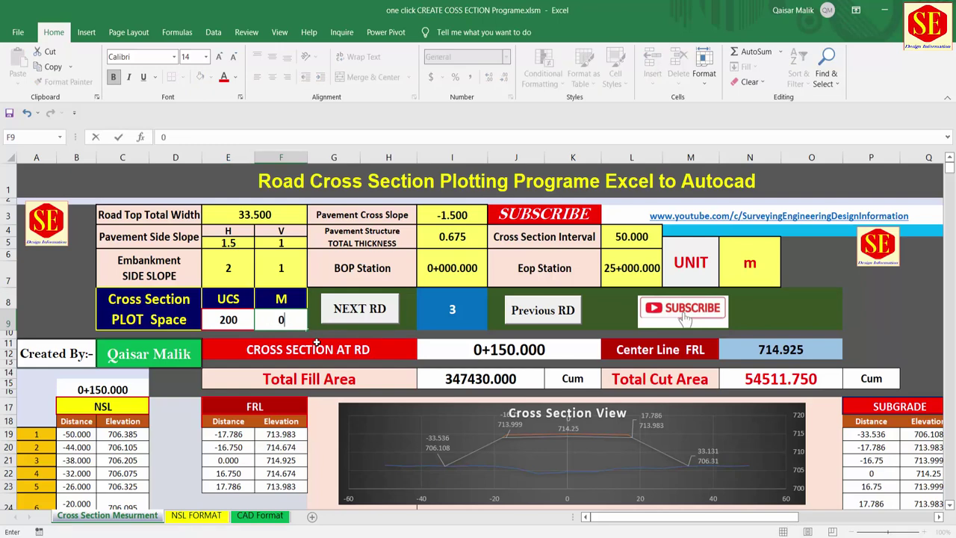
{"action": "left_click", "coordinate": [171, 412]}
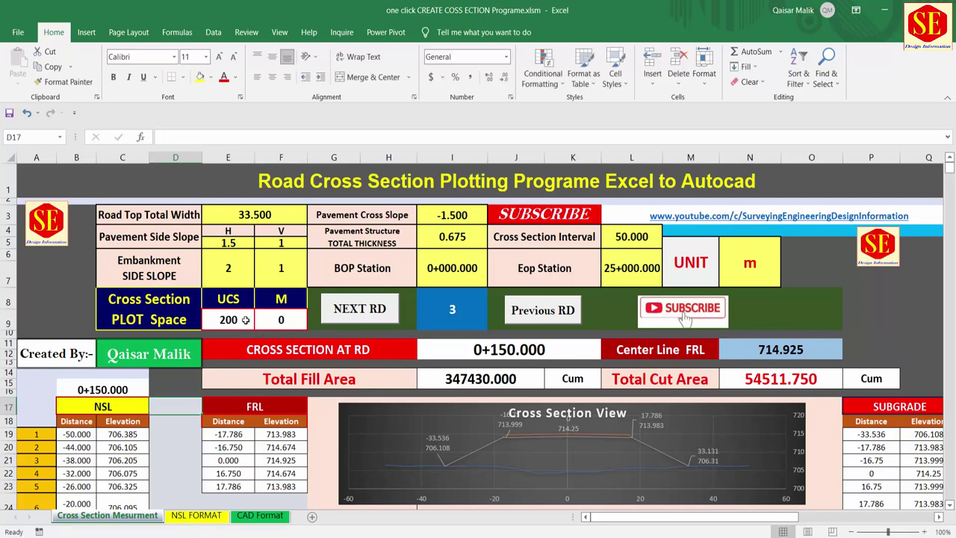
{"action": "left_click", "coordinate": [221, 319]}
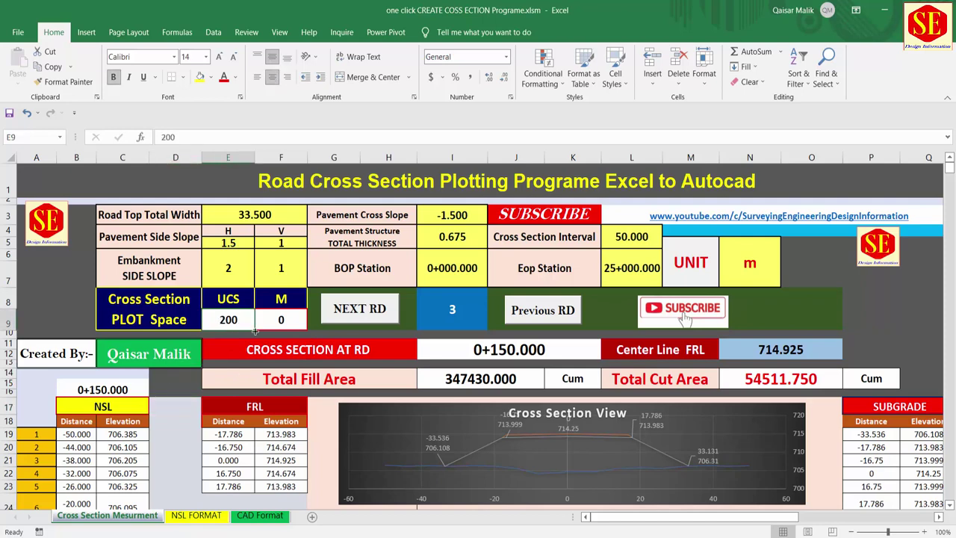
{"action": "left_click", "coordinate": [291, 314]}
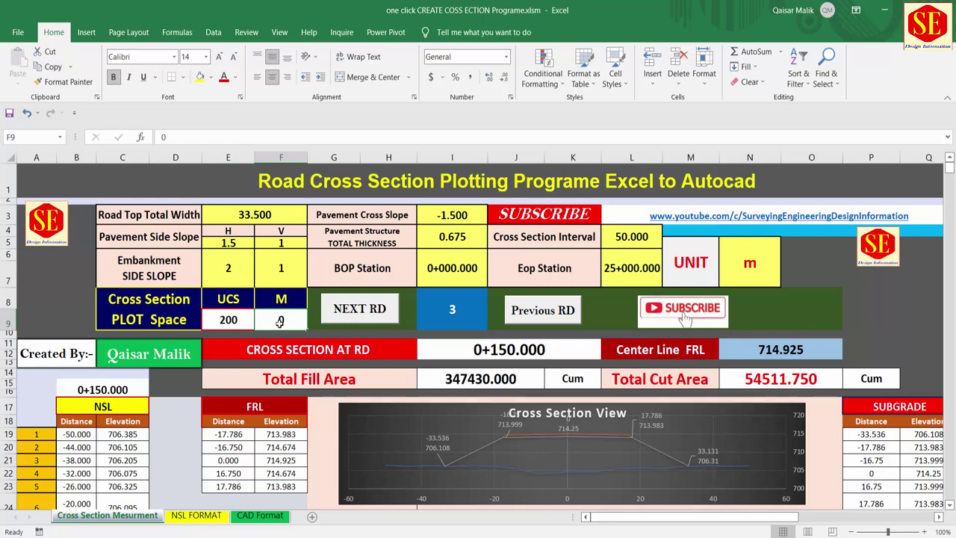
{"action": "left_click", "coordinate": [370, 318]}
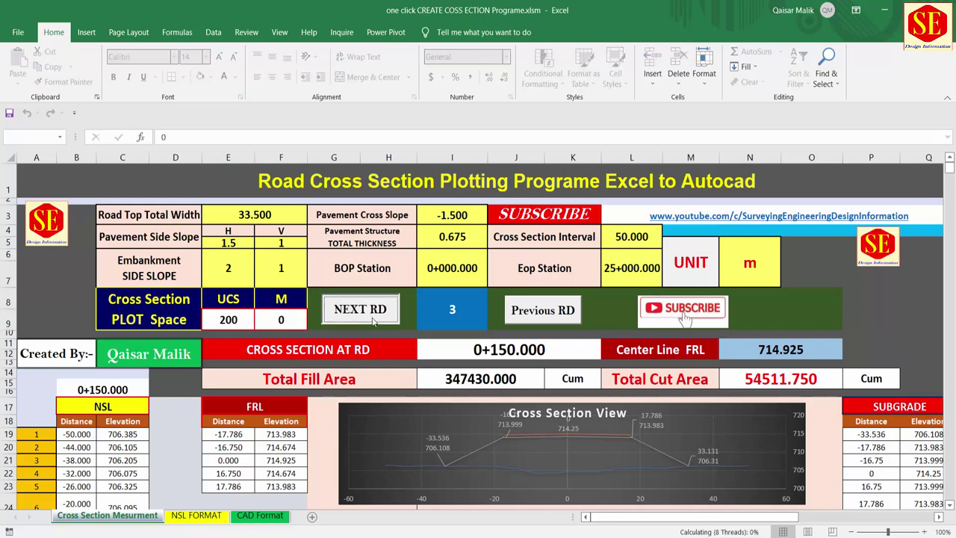
Step: Paste the commands to draw the next cross section right of the lowest one in Drawing3
{"action": "mouse_move", "coordinate": [718, 499]}
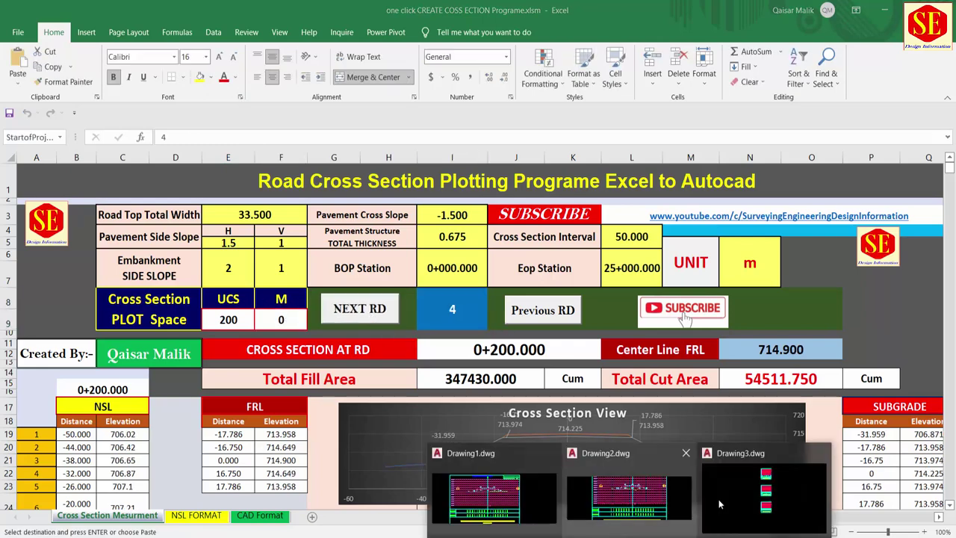
{"action": "left_click", "coordinate": [728, 418]}
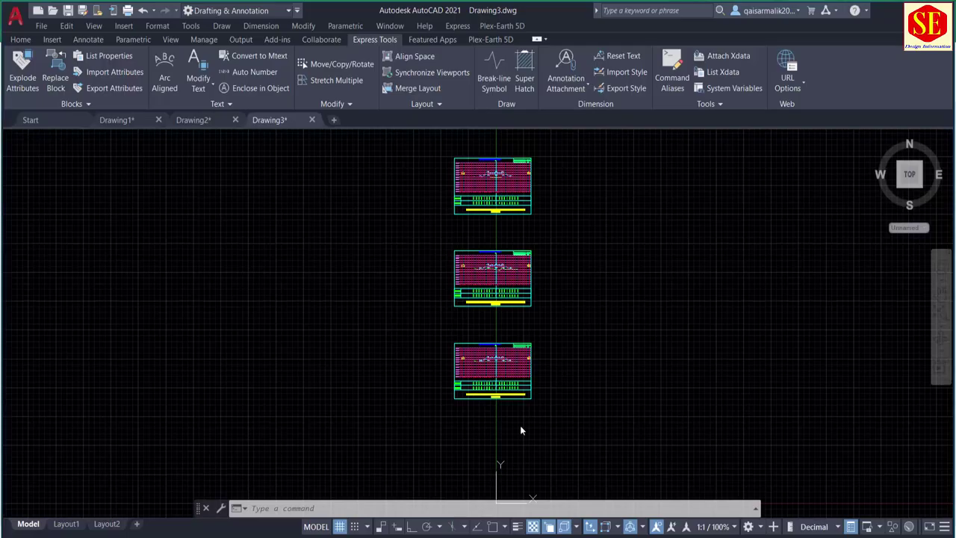
{"action": "right_click", "coordinate": [359, 512]}
{"action": "left_click", "coordinate": [367, 450]}
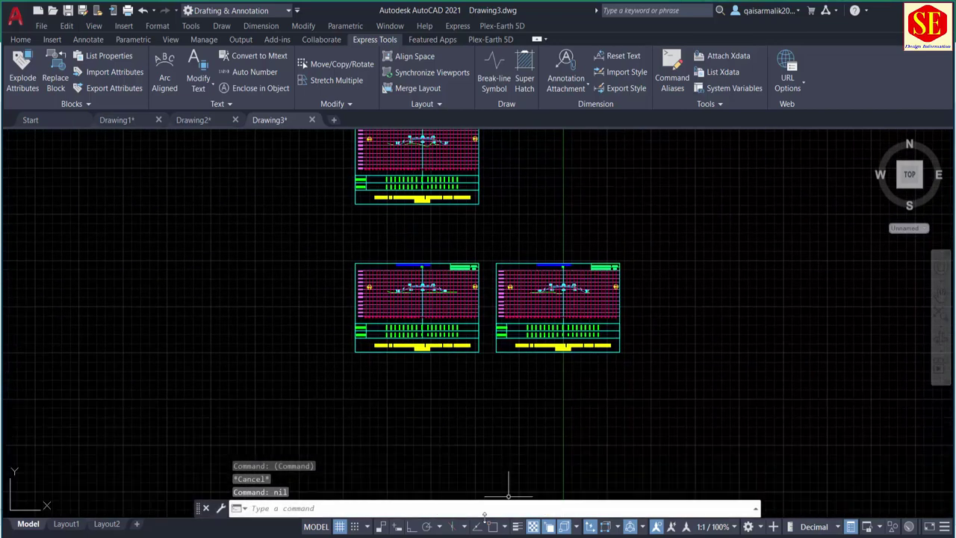
{"action": "key", "text": "alt+Tab"}
Step: Set the UCS plot spacing to -200 and advance the sheet to RD 0+250.000
{"action": "left_click", "coordinate": [238, 317]}
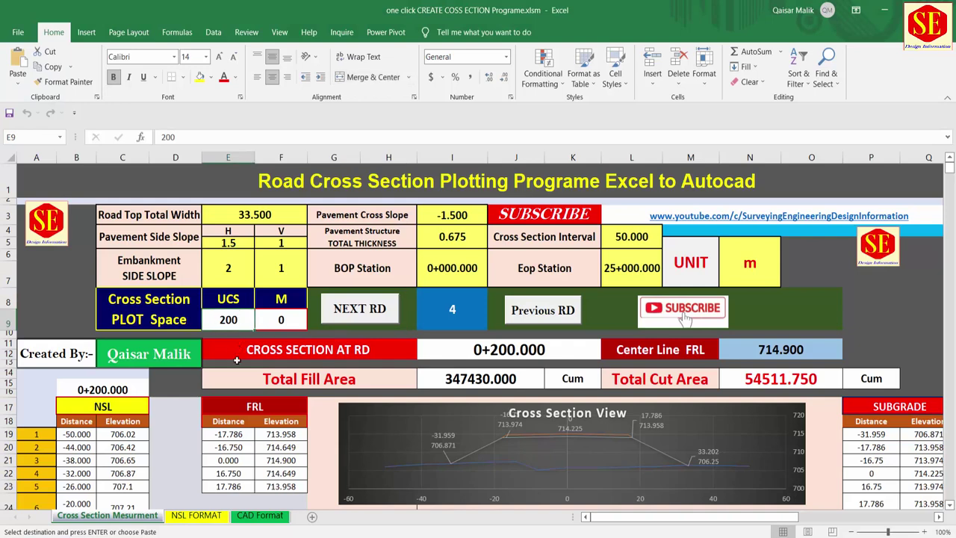
{"action": "type", "text": "-200"}
{"action": "key", "text": "Return"}
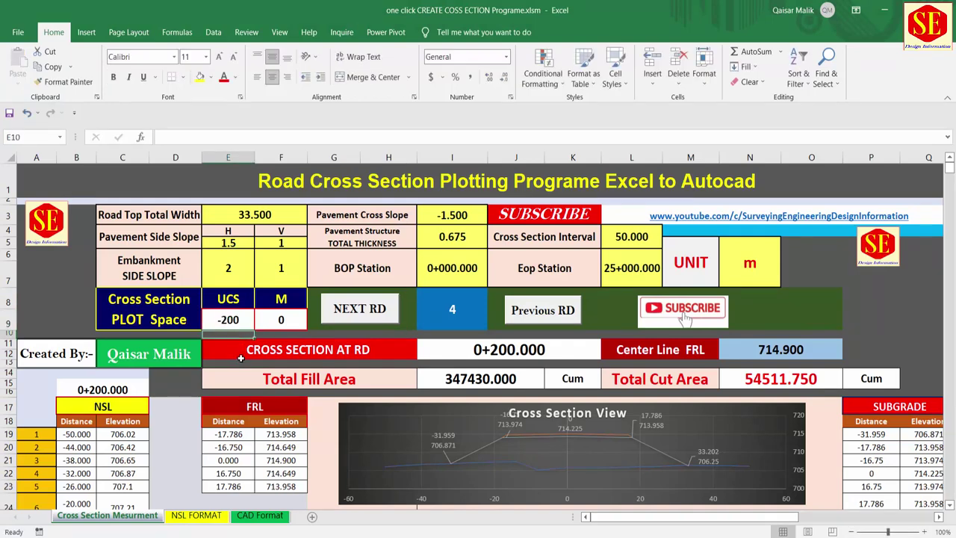
{"action": "left_click", "coordinate": [376, 321]}
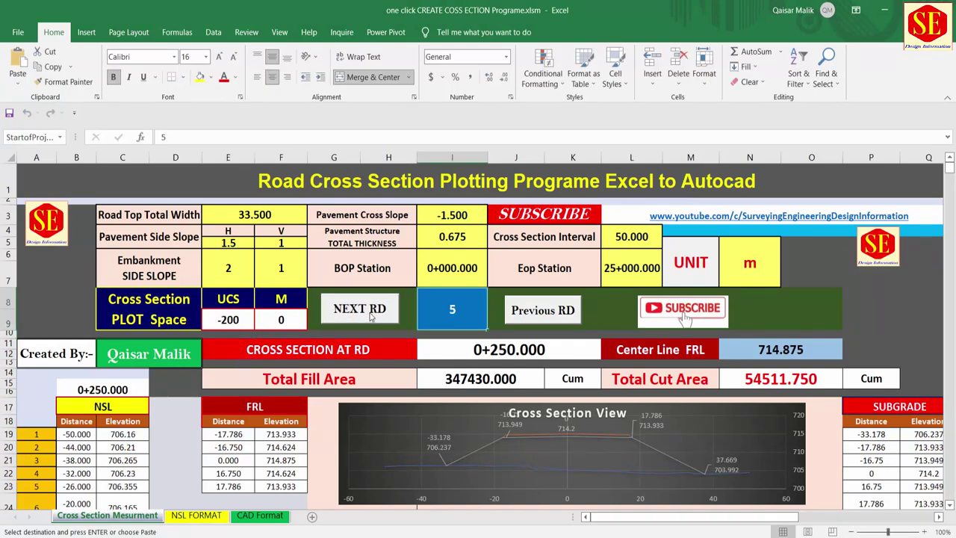
Step: Paste the generated drawing commands into Drawing3 to add a fifth cross-section
{"action": "left_click", "coordinate": [769, 485]}
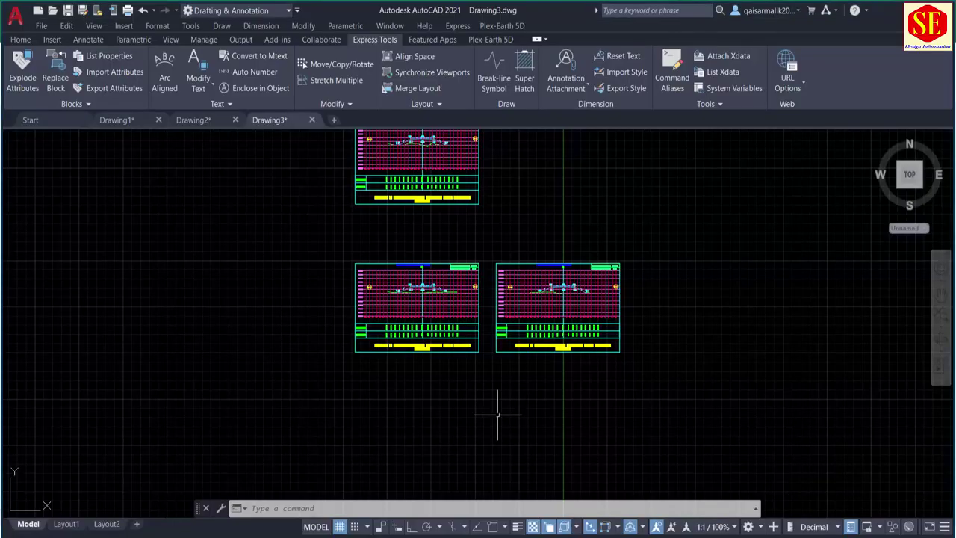
{"action": "right_click", "coordinate": [371, 508]}
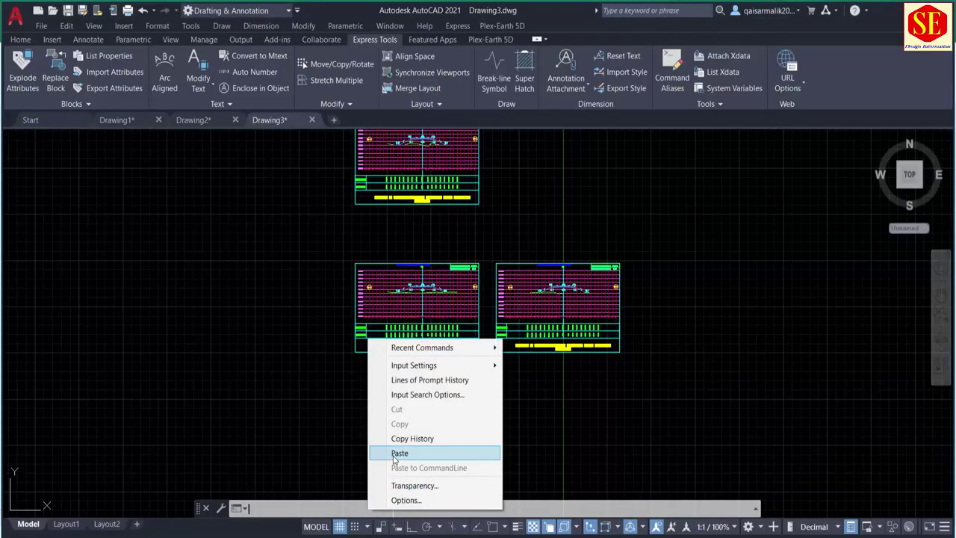
{"action": "left_click", "coordinate": [393, 453]}
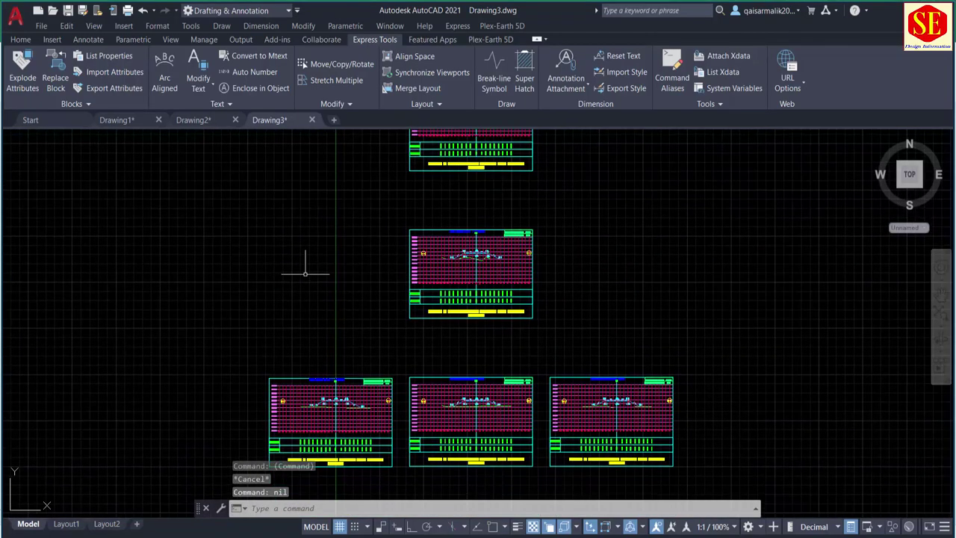
{"action": "scroll", "coordinate": [384, 427], "scroll_direction": "up", "scroll_amount": 2}
{"action": "scroll", "coordinate": [395, 346], "scroll_direction": "down", "scroll_amount": 2}
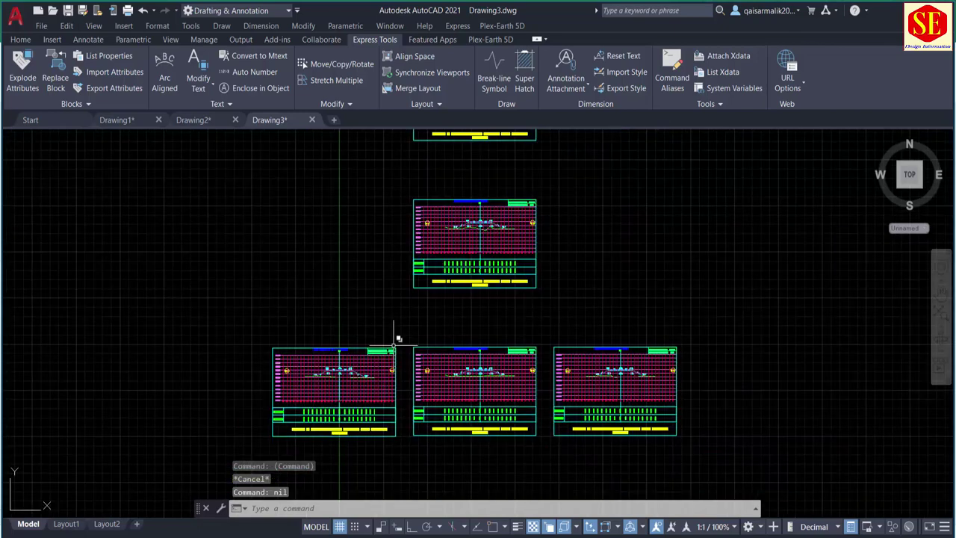
Step: Compare the single-section drawing with the five-section Drawing3, then return to Excel
{"action": "left_click", "coordinate": [192, 119]}
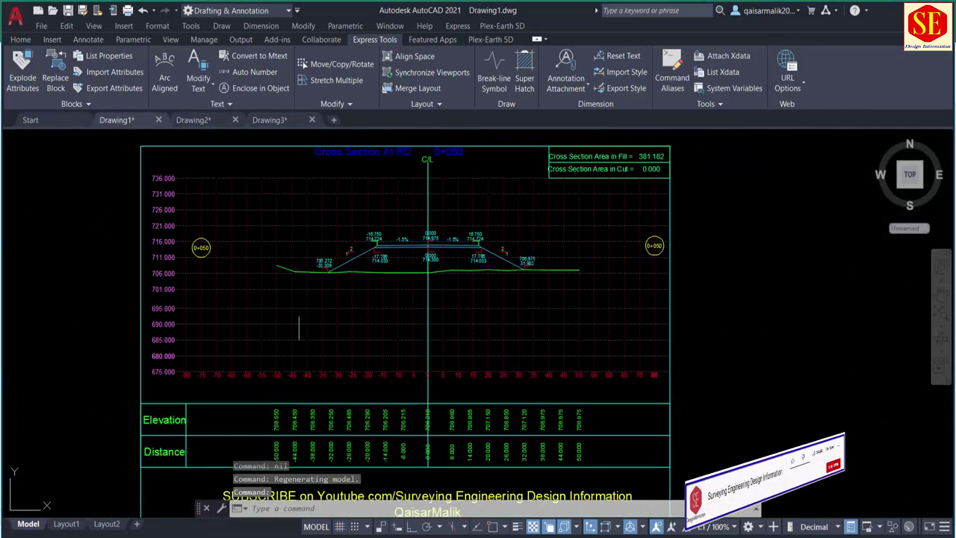
{"action": "left_click", "coordinate": [265, 122]}
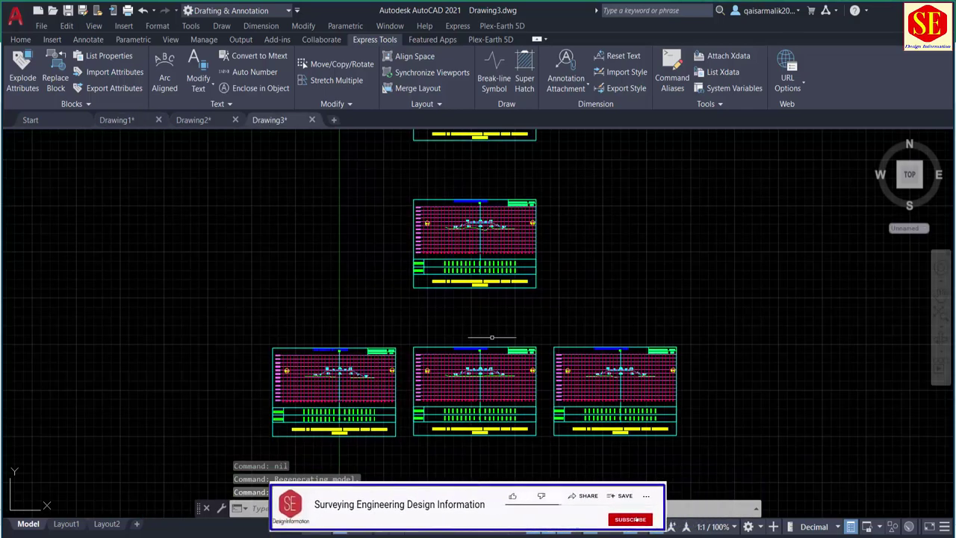
{"action": "scroll", "coordinate": [437, 378], "scroll_direction": "down", "scroll_amount": 2}
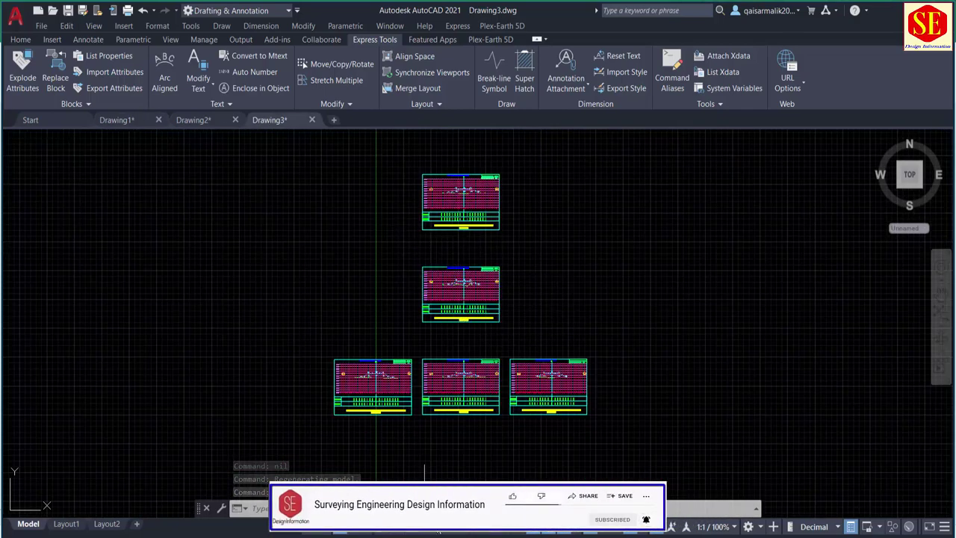
{"action": "key", "text": "alt+Tab"}
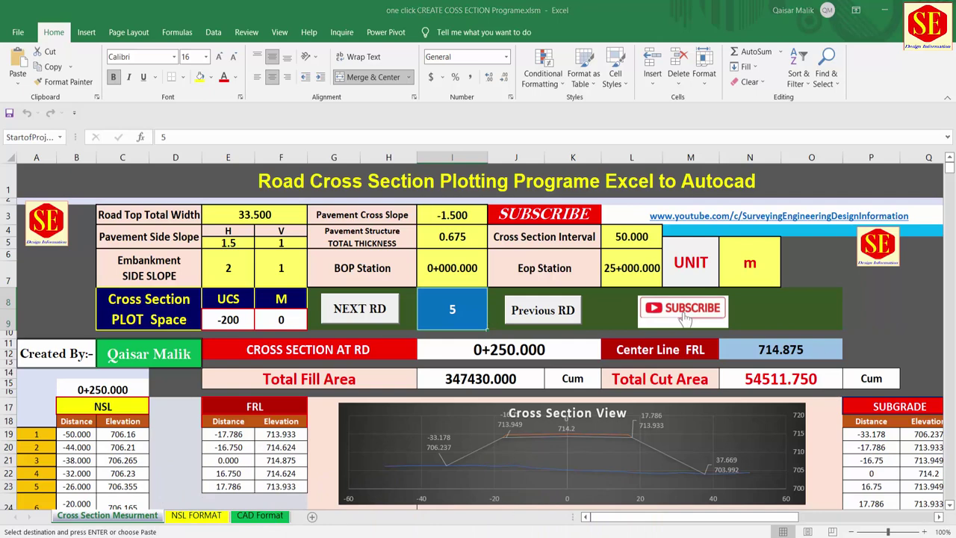
Step: Try Road Top Total Width values of 10 and 20, finally settling on 30
{"action": "left_click", "coordinate": [754, 486]}
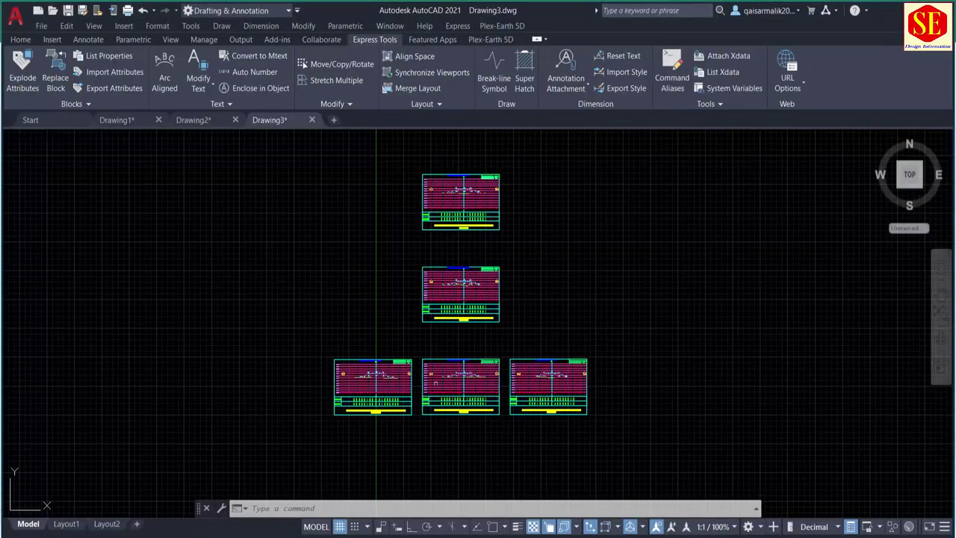
{"action": "key", "text": "alt+Tab"}
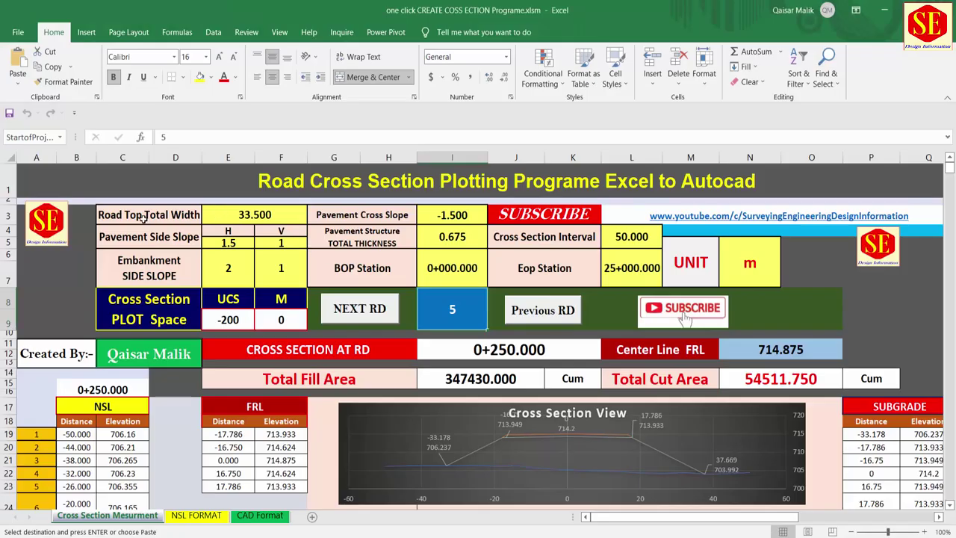
{"action": "left_click", "coordinate": [143, 216]}
{"action": "left_click", "coordinate": [243, 214]}
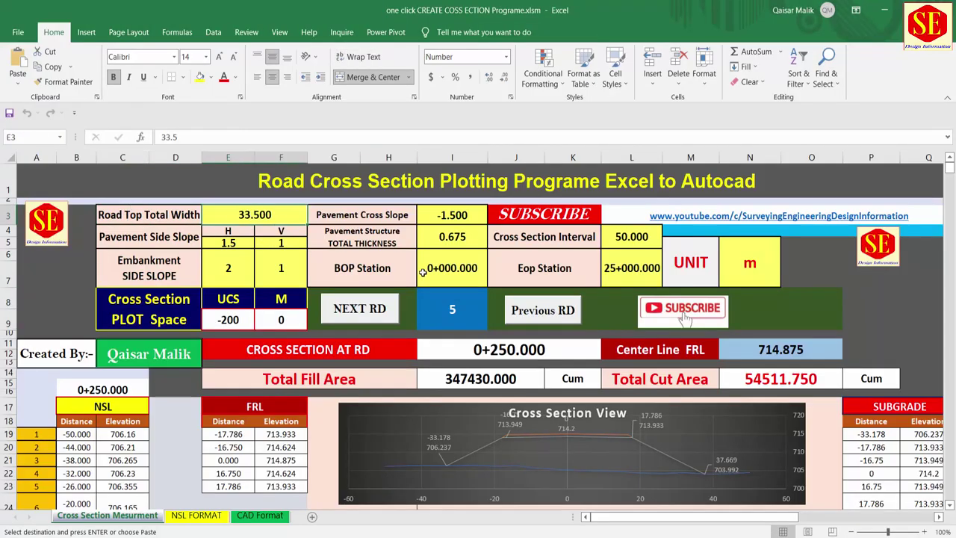
{"action": "type", "text": "10"}
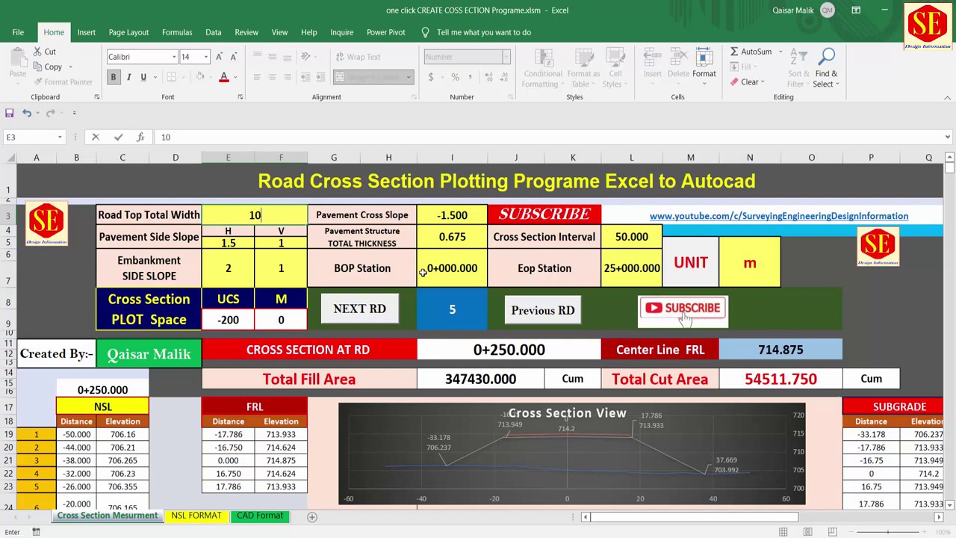
{"action": "key", "text": "Return"}
{"action": "left_click", "coordinate": [250, 215]}
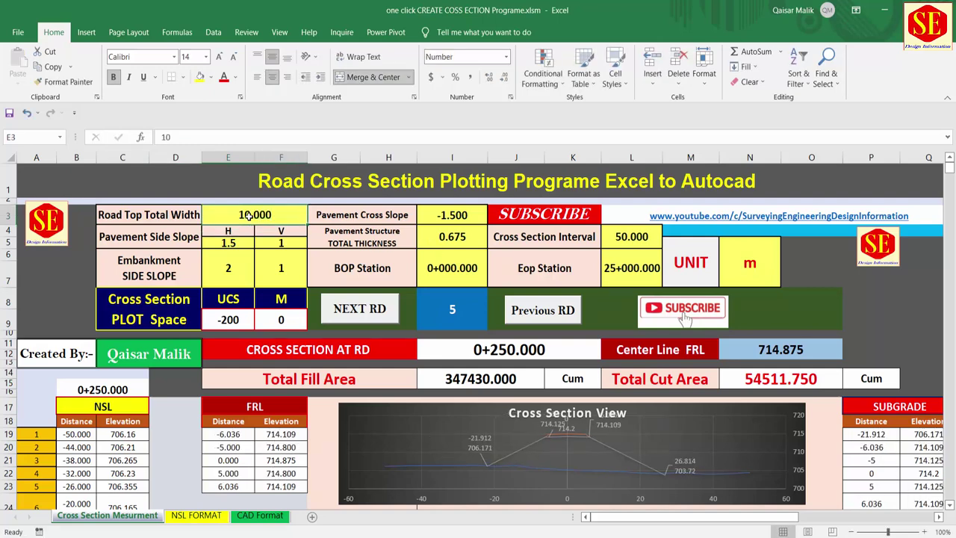
{"action": "type", "text": "20"}
{"action": "key", "text": "Return"}
{"action": "left_click", "coordinate": [285, 218]}
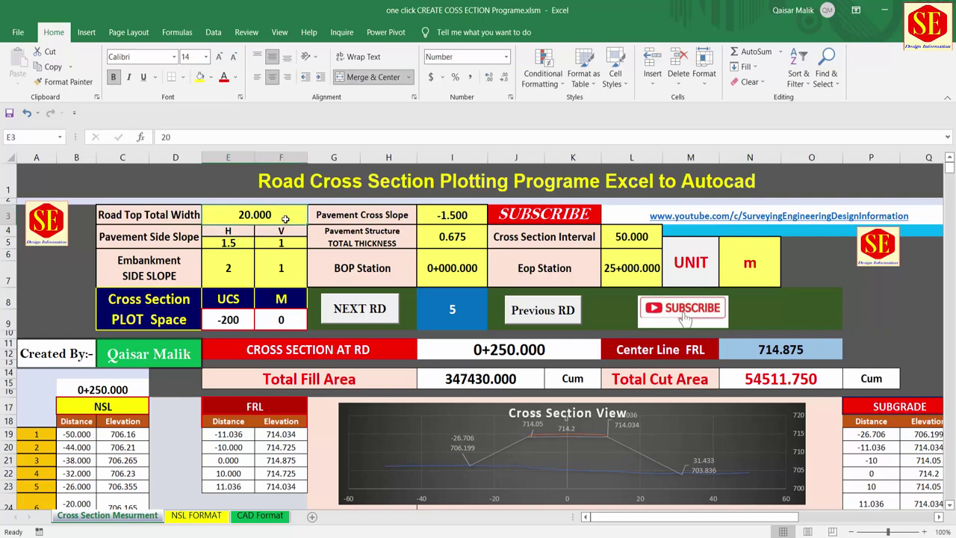
{"action": "type", "text": "30"}
{"action": "key", "text": "Return"}
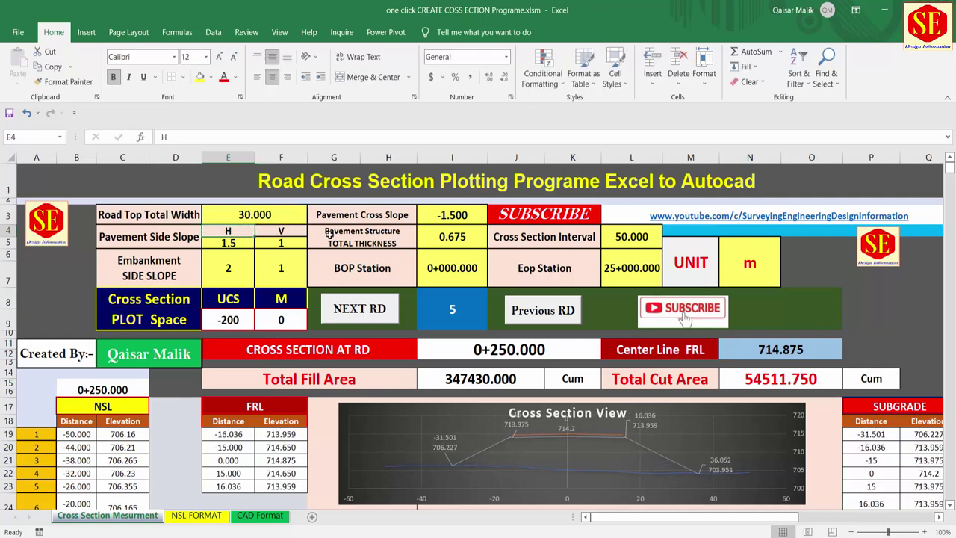
Step: Select the pavement side slope H and V and embankment side slope V values
{"action": "left_click", "coordinate": [228, 244]}
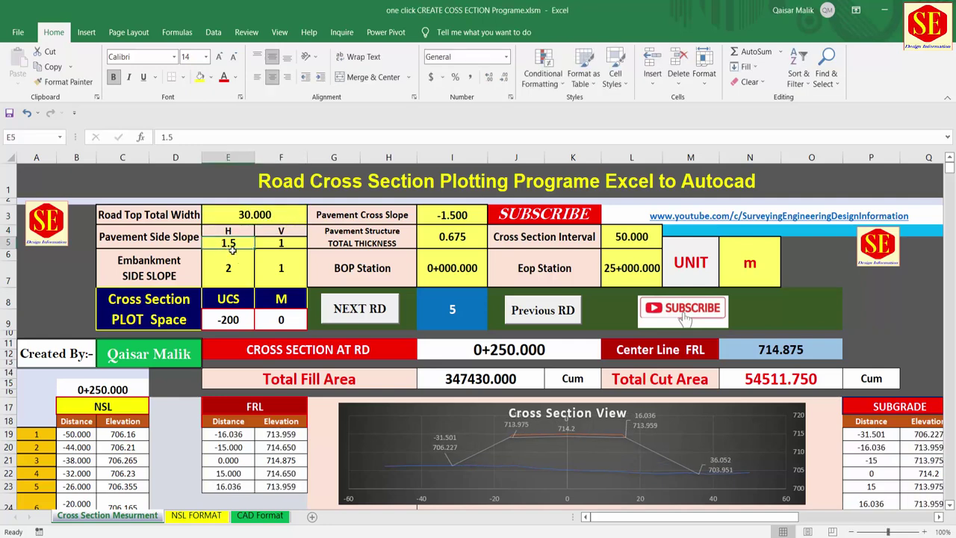
{"action": "left_click", "coordinate": [288, 247]}
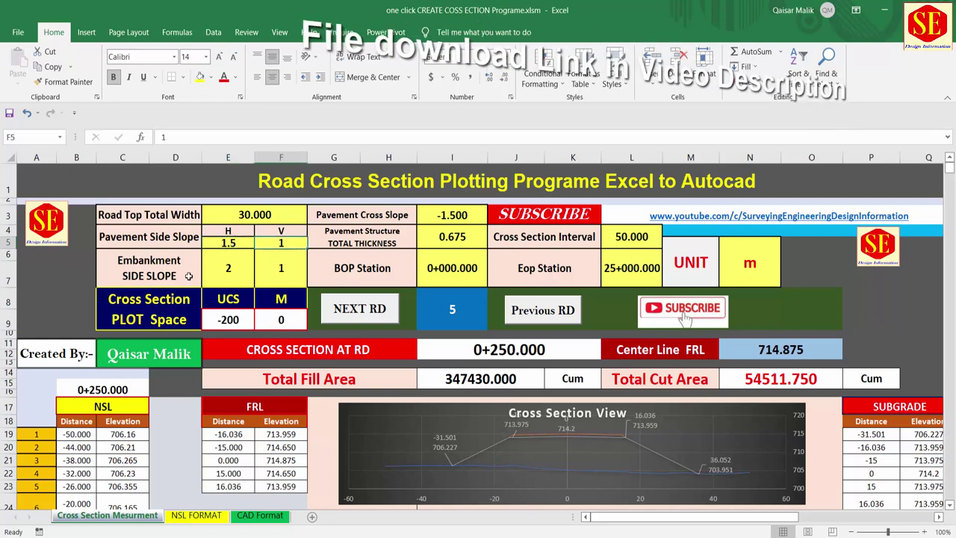
{"action": "left_click", "coordinate": [276, 269]}
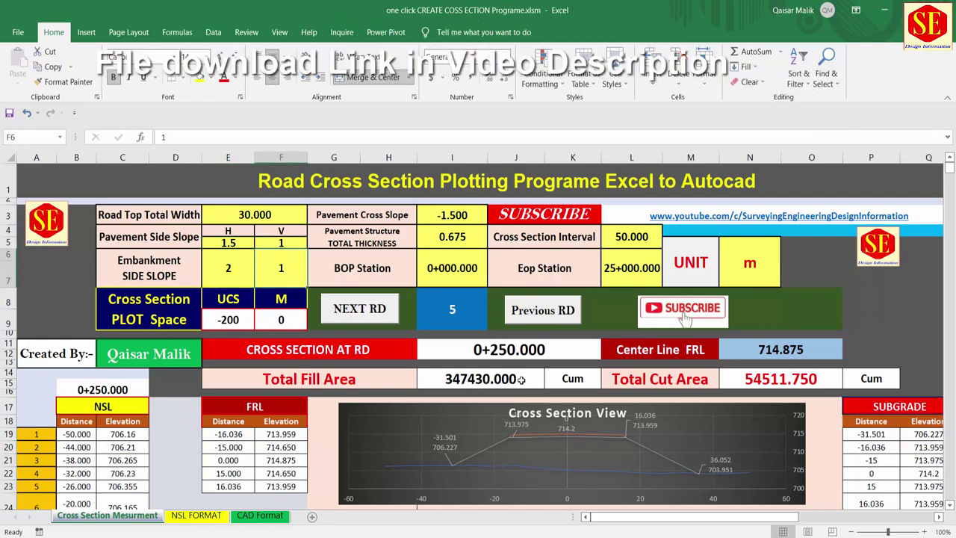
{"action": "scroll", "coordinate": [523, 379], "scroll_direction": "down", "scroll_amount": 1}
{"action": "mouse_move", "coordinate": [600, 531]}
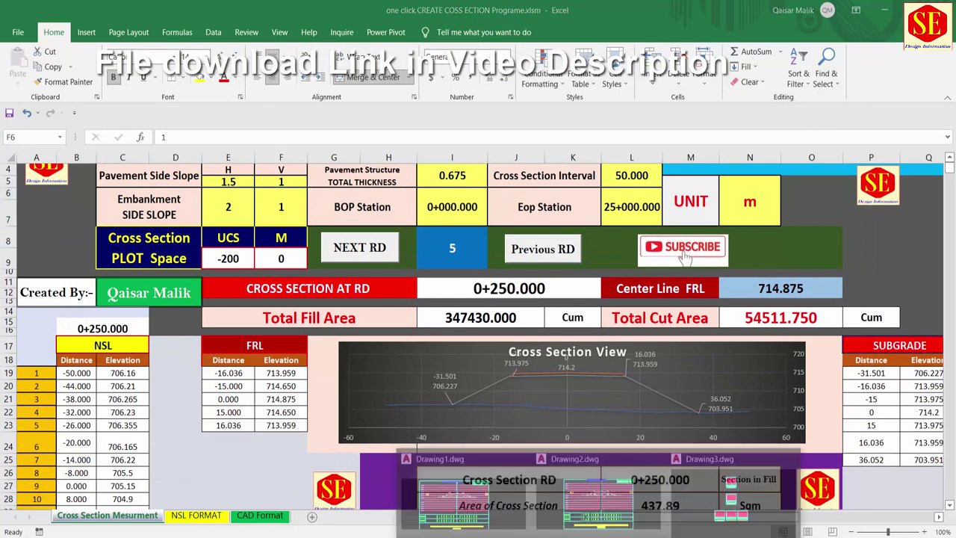
{"action": "left_click", "coordinate": [710, 506]}
{"action": "scroll", "coordinate": [608, 373], "scroll_direction": "up", "scroll_amount": 5}
{"action": "scroll", "coordinate": [612, 192], "scroll_direction": "up", "scroll_amount": 5}
{"action": "scroll", "coordinate": [621, 261], "scroll_direction": "up", "scroll_amount": 3}
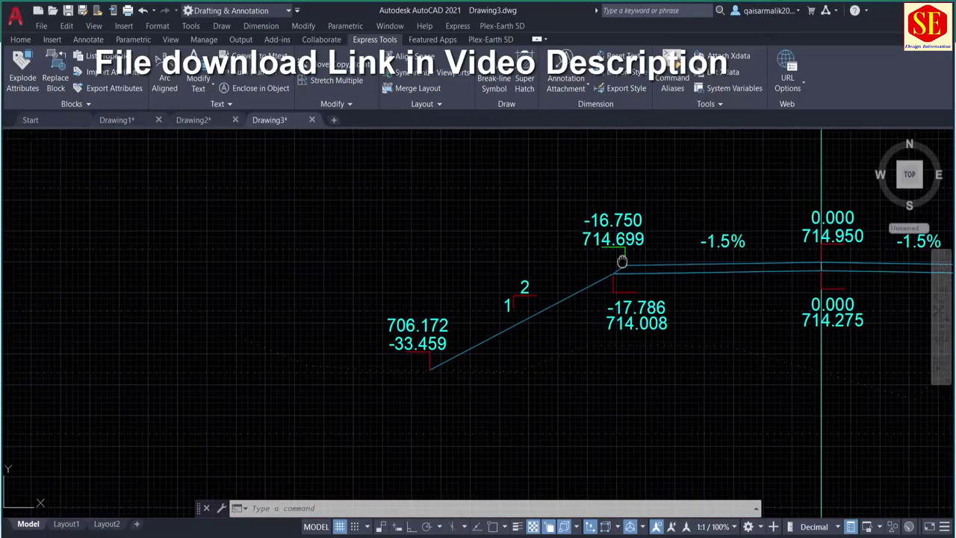
{"action": "scroll", "coordinate": [621, 262], "scroll_direction": "up", "scroll_amount": 2}
{"action": "scroll", "coordinate": [621, 261], "scroll_direction": "up", "scroll_amount": 4}
{"action": "left_click", "coordinate": [594, 294]}
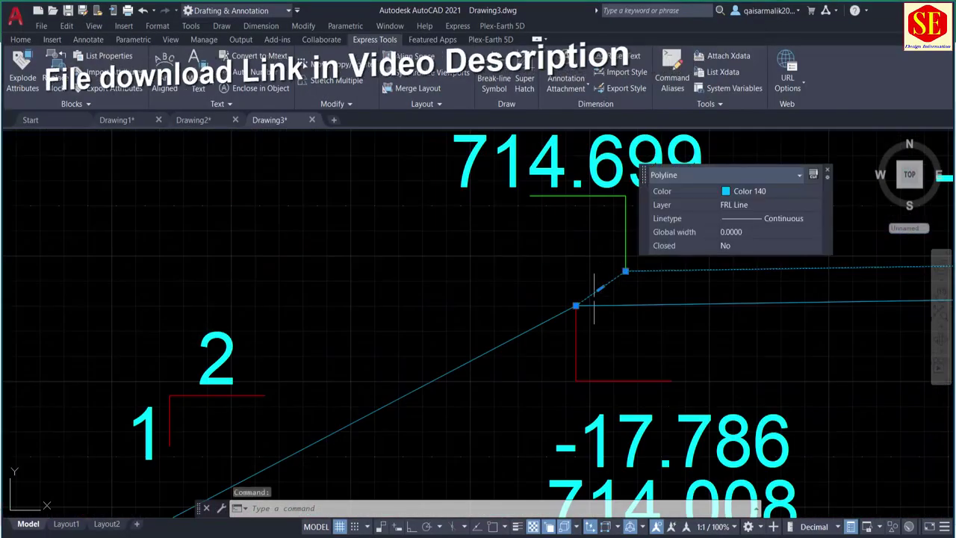
{"action": "mouse_move", "coordinate": [627, 283]}
{"action": "left_mouse_down"}
{"action": "mouse_move", "coordinate": [467, 255]}
{"action": "mouse_move", "coordinate": [829, 263]}
{"action": "mouse_move", "coordinate": [552, 333]}
{"action": "left_mouse_up"}
{"action": "scroll", "coordinate": [437, 299], "scroll_direction": "down", "scroll_amount": 3}
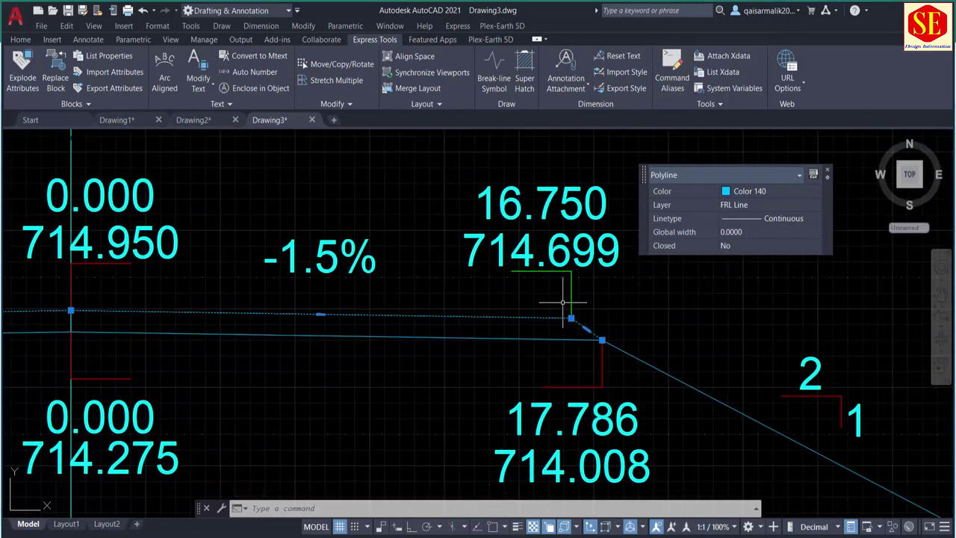
{"action": "scroll", "coordinate": [637, 369], "scroll_direction": "down", "scroll_amount": 2}
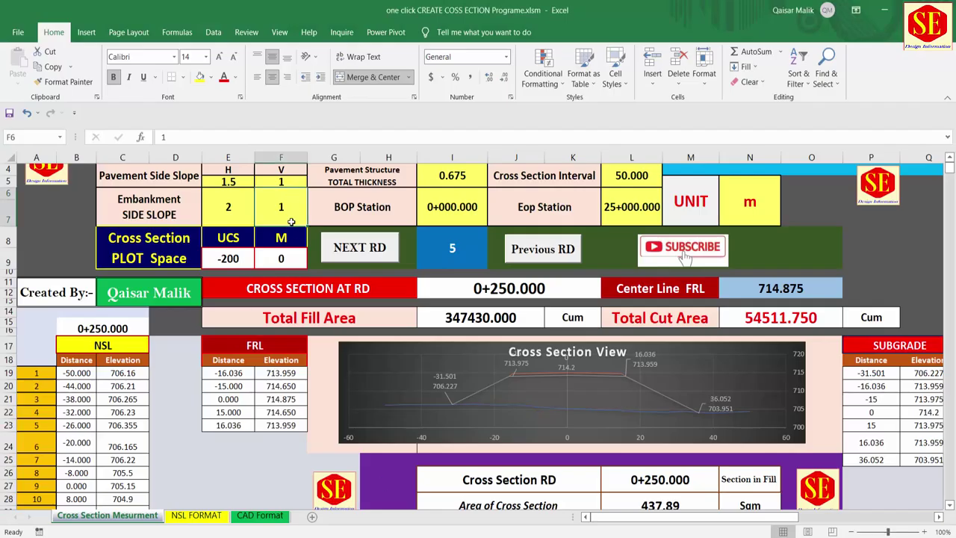
Step: Change Pavement Side Slope H from 1.5 to 2, then bring AutoCAD's Drawing3 forward
{"action": "scroll", "coordinate": [291, 221], "scroll_direction": "up", "scroll_amount": 1}
{"action": "left_click", "coordinate": [232, 237]}
{"action": "type", "text": "2"}
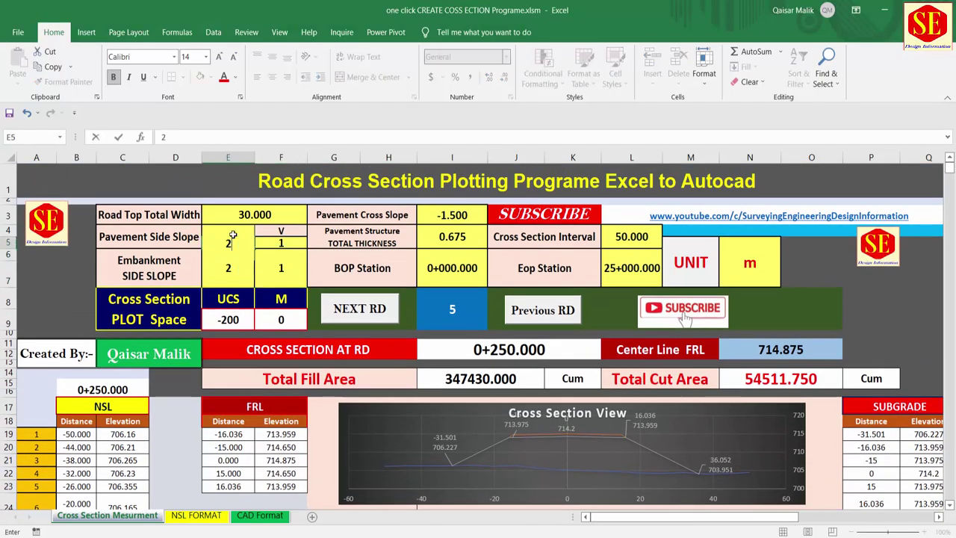
{"action": "key", "text": "Return"}
{"action": "key", "text": "Return"}
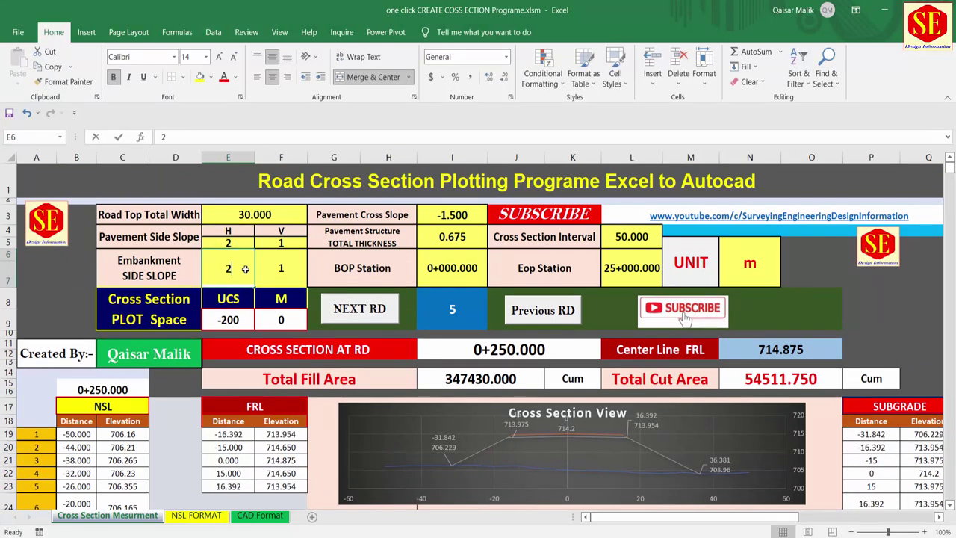
{"action": "key", "text": "Tab"}
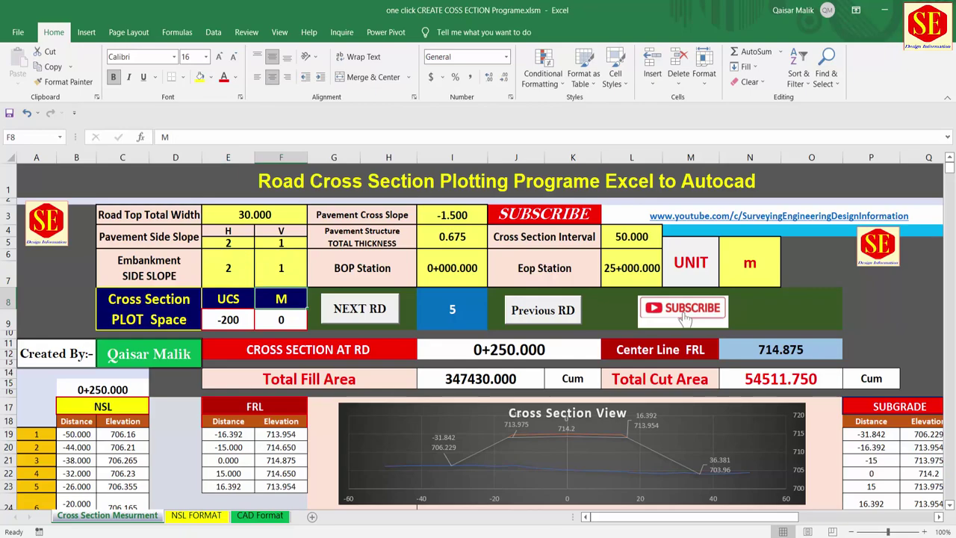
{"action": "mouse_move", "coordinate": [598, 533]}
{"action": "left_click", "coordinate": [733, 493]}
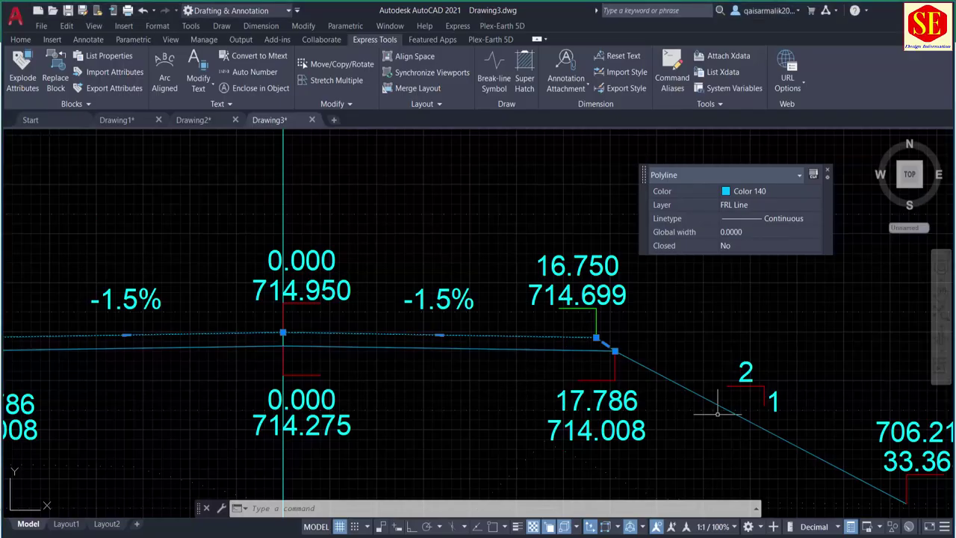
{"action": "scroll", "coordinate": [678, 341], "scroll_direction": "down", "scroll_amount": 5}
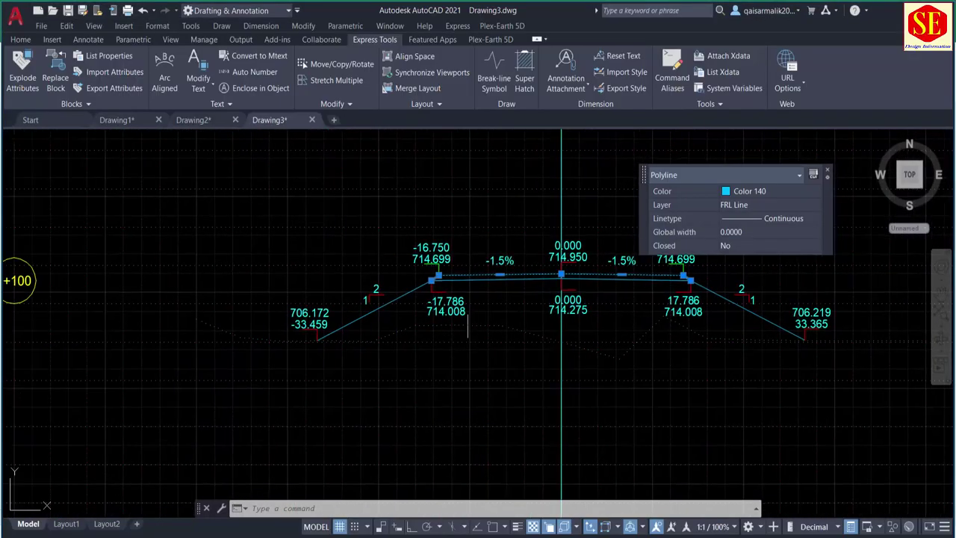
{"action": "key", "text": "alt+Tab"}
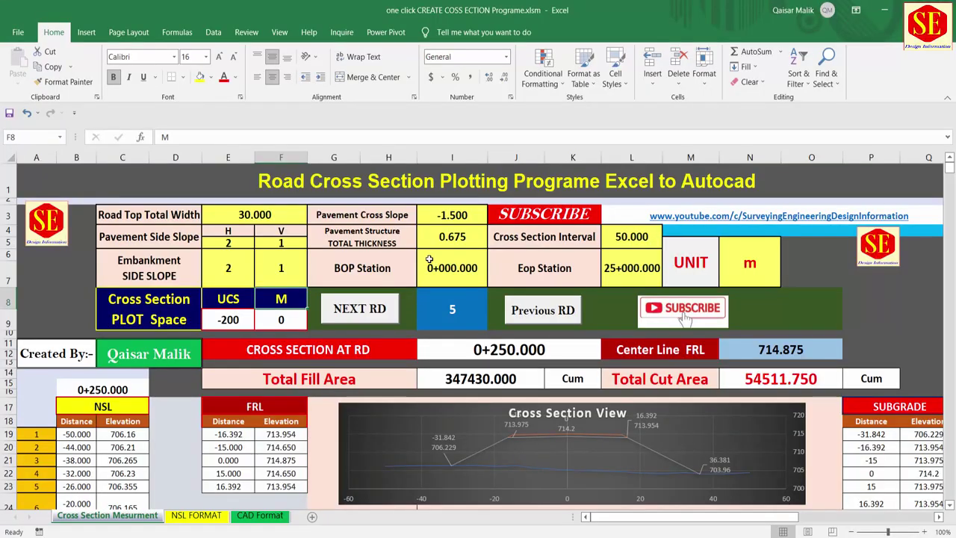
{"action": "left_click", "coordinate": [361, 214]}
{"action": "left_click", "coordinate": [447, 214]}
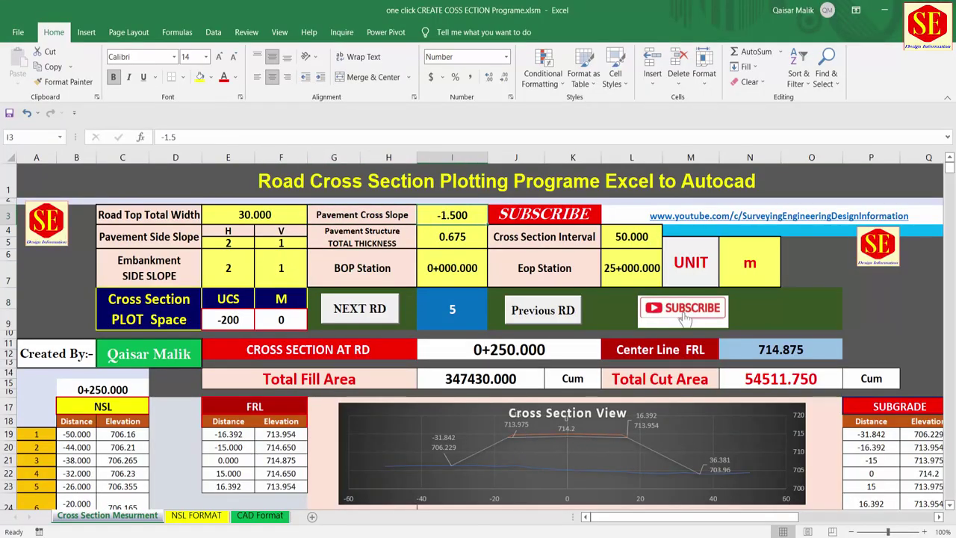
{"action": "left_click", "coordinate": [661, 492]}
{"action": "scroll", "coordinate": [565, 271], "scroll_direction": "up", "scroll_amount": 3}
{"action": "scroll", "coordinate": [565, 270], "scroll_direction": "up", "scroll_amount": 1}
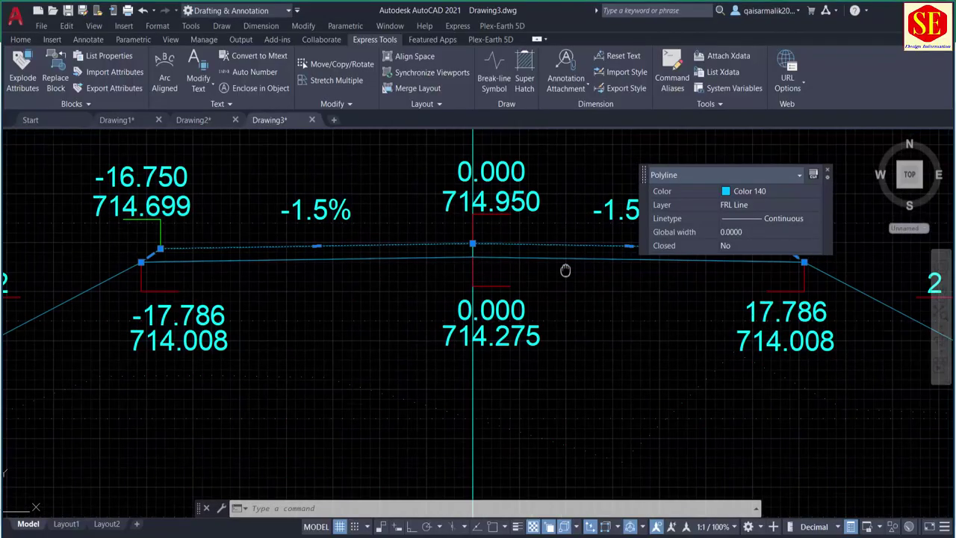
{"action": "left_click_drag", "start_coordinate": [565, 270], "coordinate": [418, 311]}
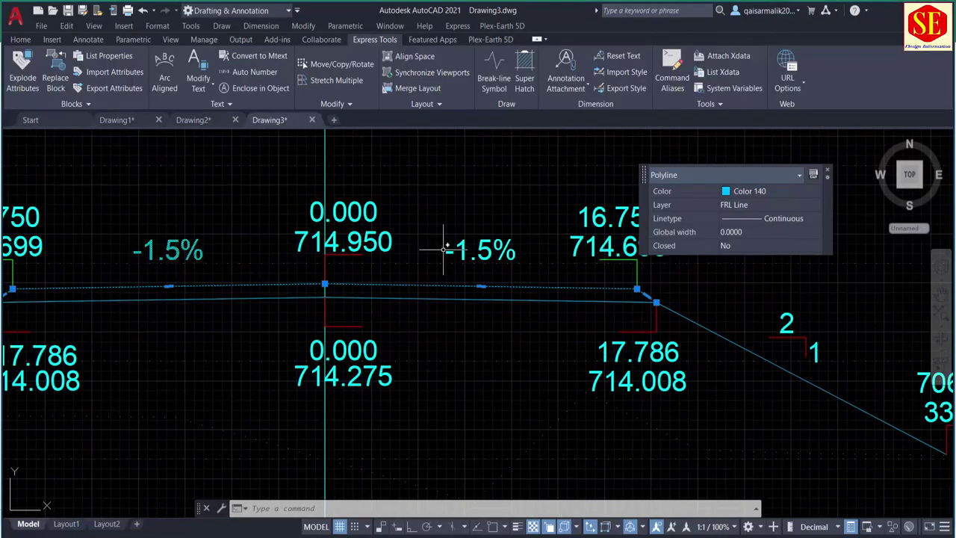
{"action": "scroll", "coordinate": [349, 251], "scroll_direction": "down", "scroll_amount": 2}
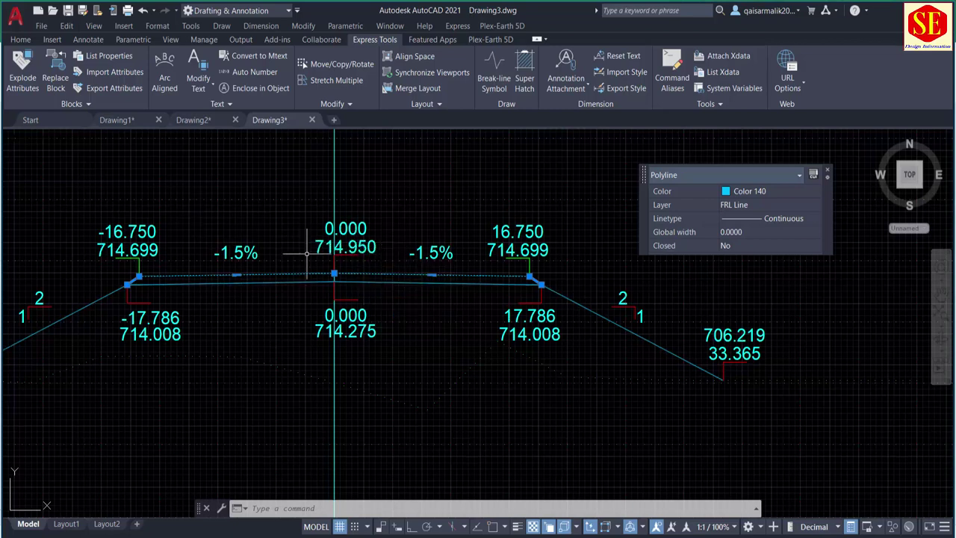
{"action": "key", "text": "Escape"}
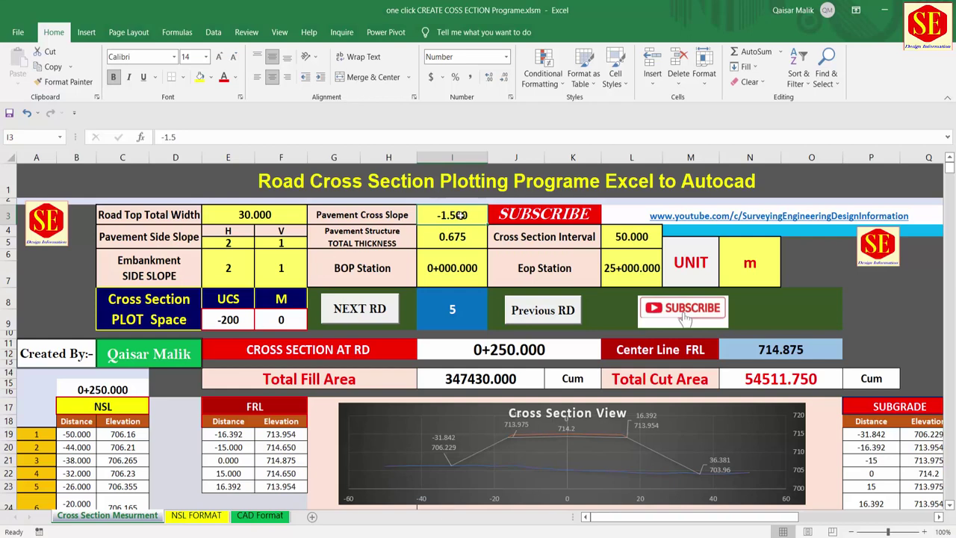
Step: Try a -2 pavement cross slope, restore it to -1.5, then switch to Drawing3
{"action": "type", "text": "-2"}
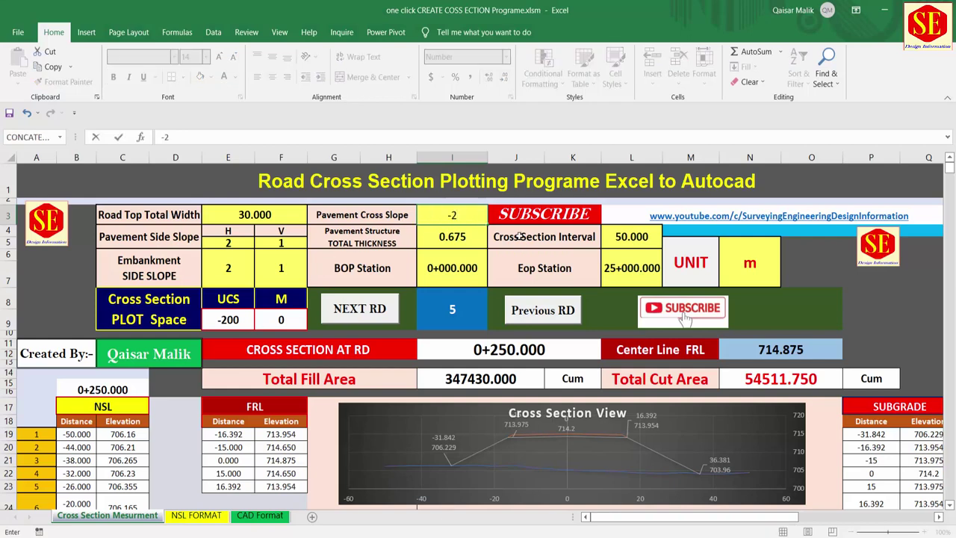
{"action": "left_click", "coordinate": [520, 236]}
{"action": "left_click", "coordinate": [470, 216]}
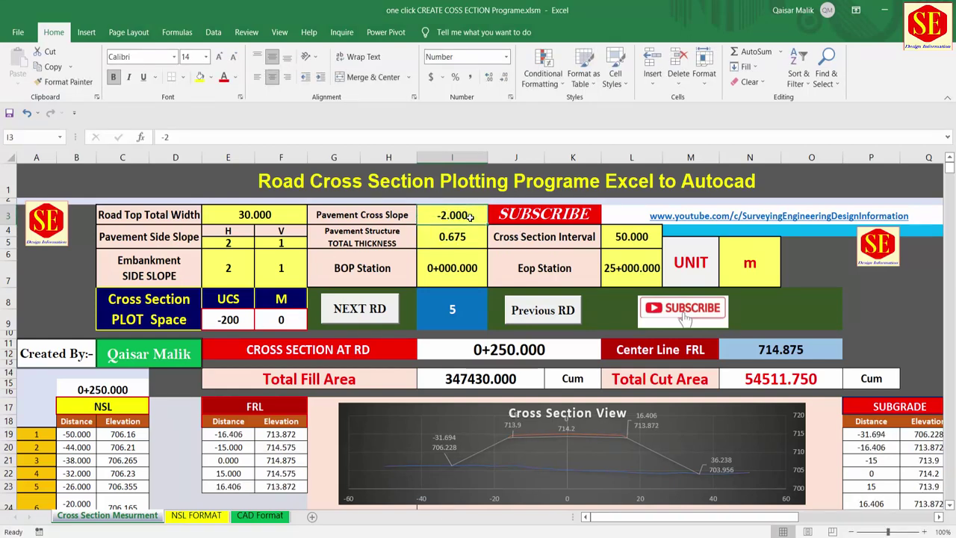
{"action": "type", "text": "-1.5"}
{"action": "key", "text": "Return"}
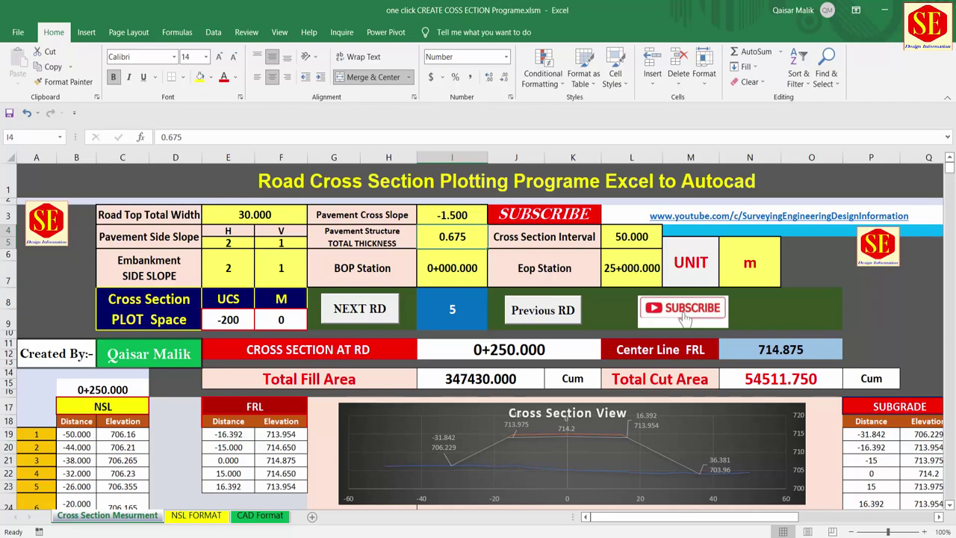
{"action": "mouse_move", "coordinate": [597, 535]}
{"action": "left_click", "coordinate": [742, 511]}
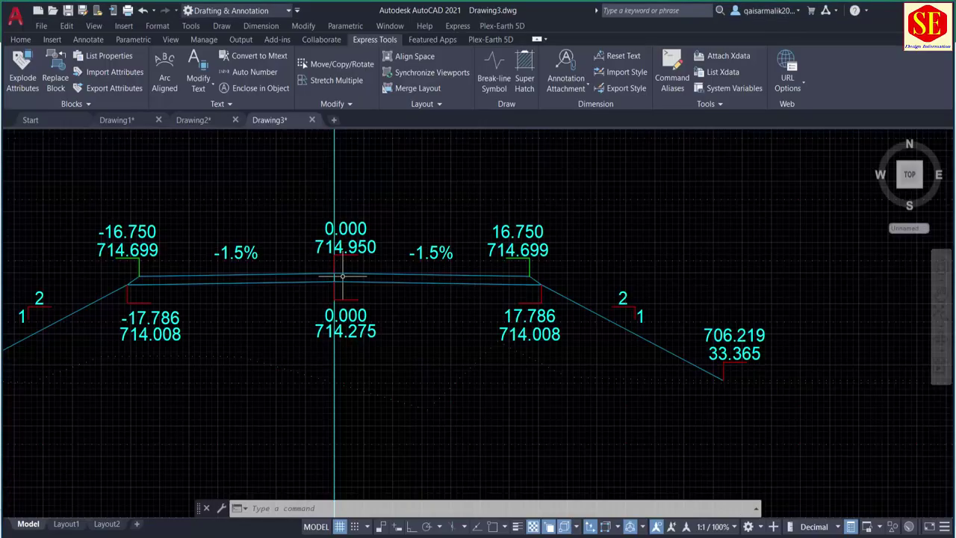
Step: Zoom in on Drawing3's centreline labels to check the 0.675 pavement thickness, then zoom out
{"action": "scroll", "coordinate": [337, 298], "scroll_direction": "up", "scroll_amount": 2}
{"action": "scroll", "coordinate": [337, 299], "scroll_direction": "up", "scroll_amount": 4}
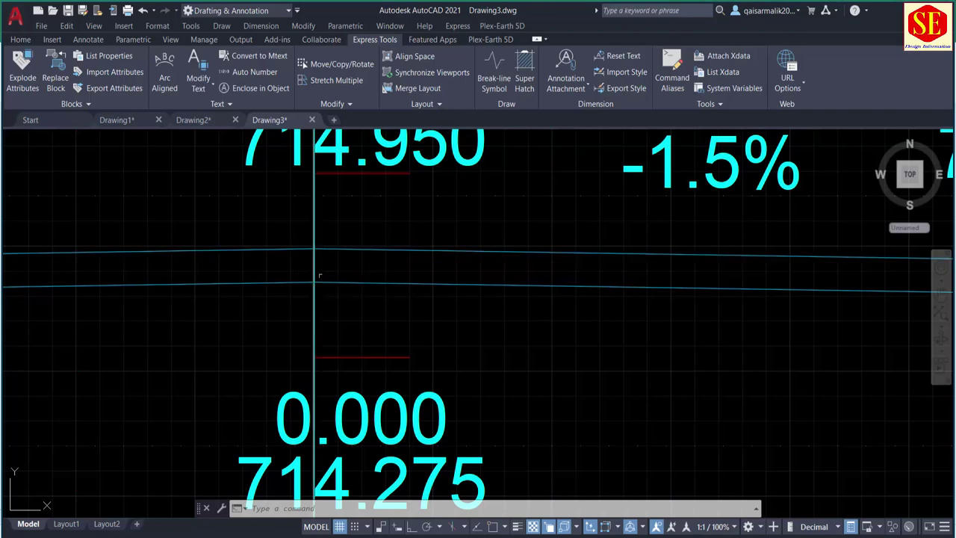
{"action": "scroll", "coordinate": [316, 254], "scroll_direction": "down", "scroll_amount": 4}
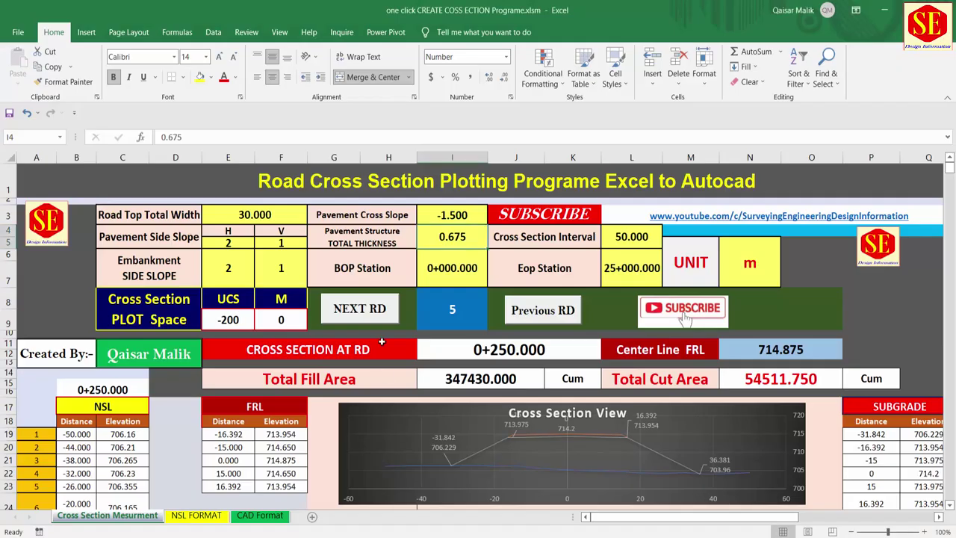
Step: Try total thickness values 0.5 and 0.7, settling on 0.65
{"action": "type", "text": ".5"}
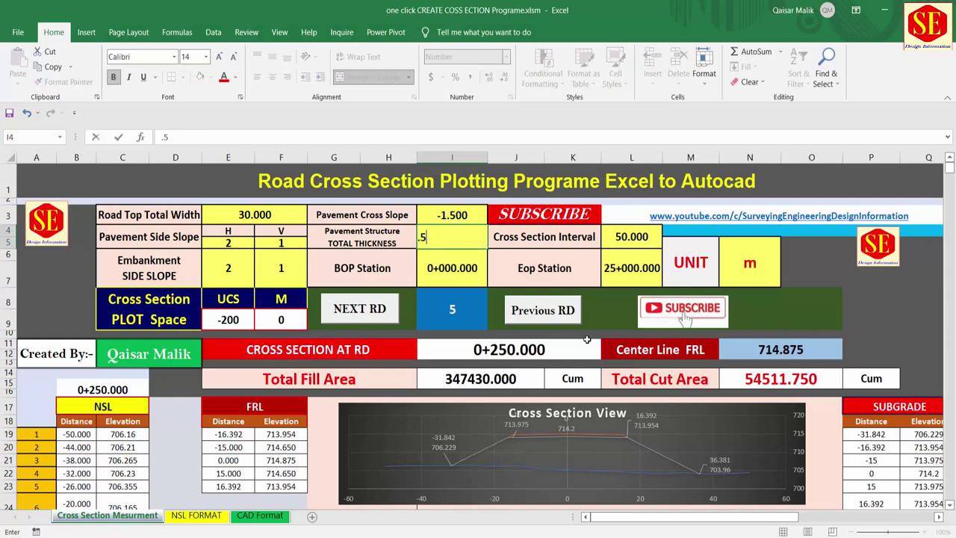
{"action": "key", "text": "Return"}
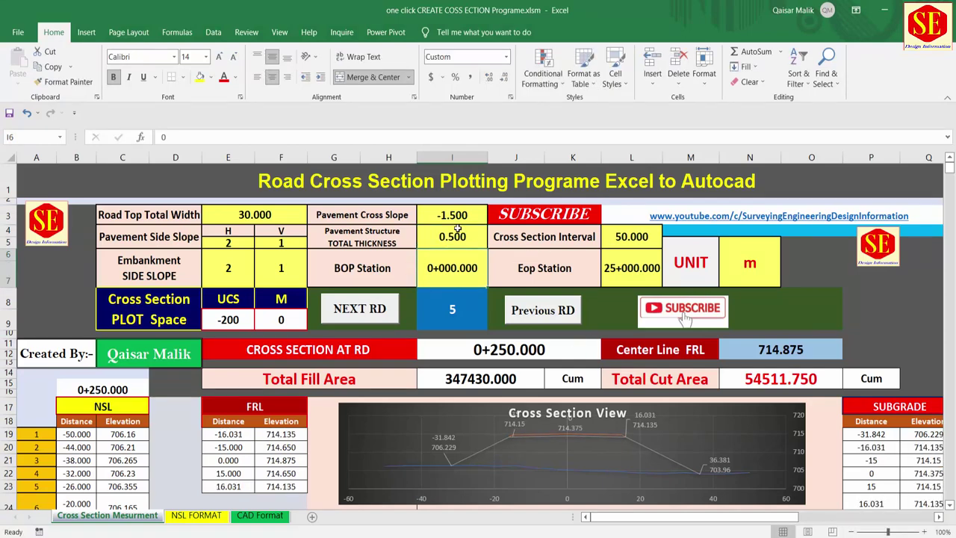
{"action": "left_click", "coordinate": [457, 229]}
{"action": "type", "text": ".7"}
{"action": "key", "text": "Return"}
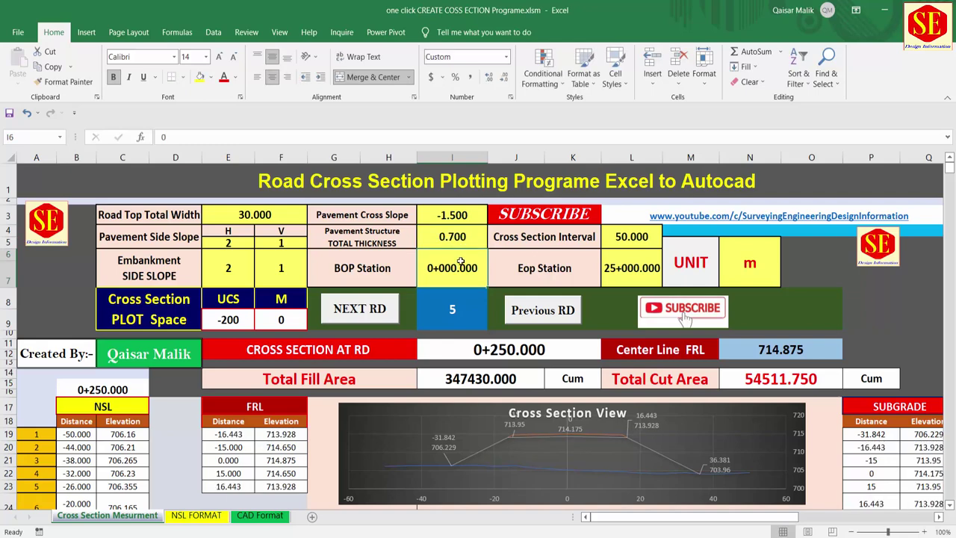
{"action": "left_click", "coordinate": [459, 238]}
{"action": "type", "text": ".65"}
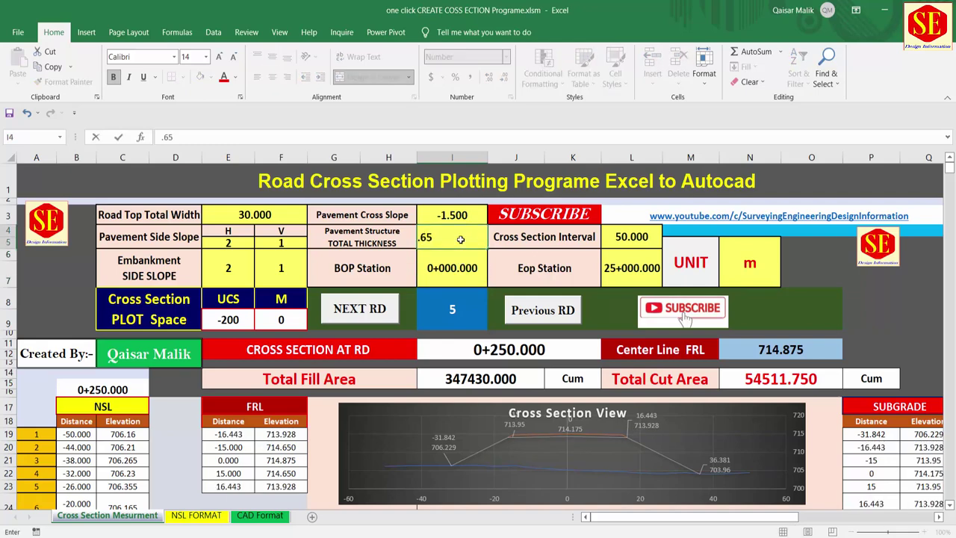
{"action": "key", "text": "Return"}
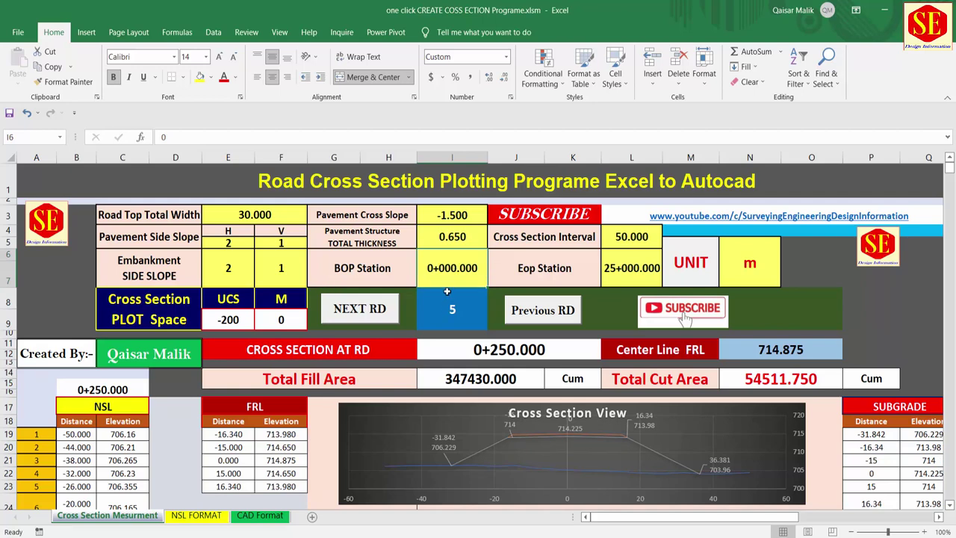
Step: Move past the BOP station and select the 50.000 cross-section interval value
{"action": "key", "text": "Return"}
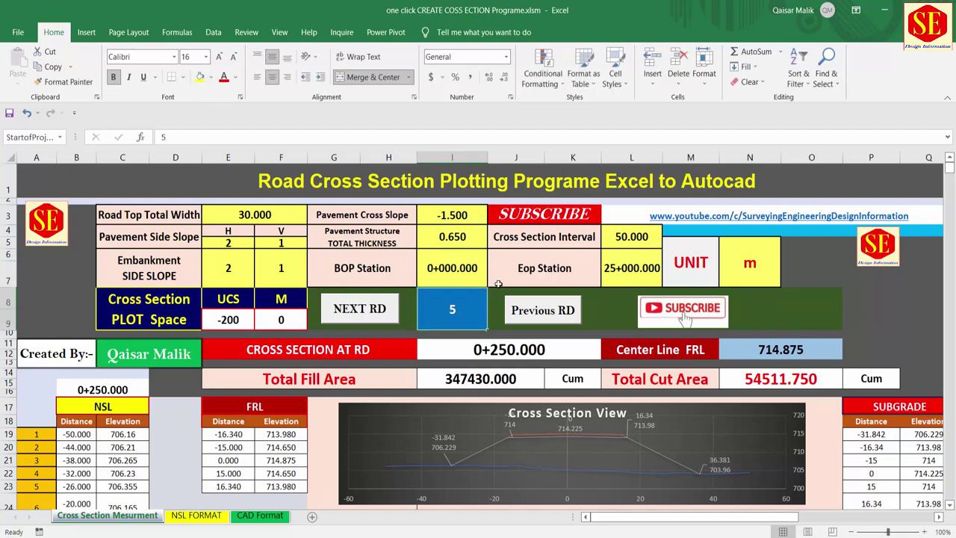
{"action": "left_click", "coordinate": [539, 238]}
{"action": "left_click", "coordinate": [621, 244]}
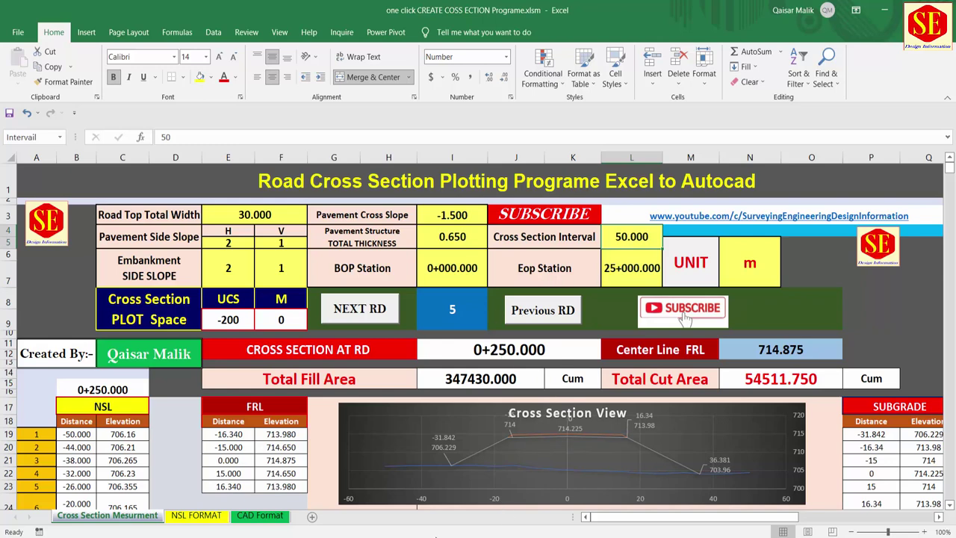
Step: Review the NSL FORMAT station blocks 0, 50, 100 and 150 by selecting each heading
{"action": "left_click", "coordinate": [186, 519]}
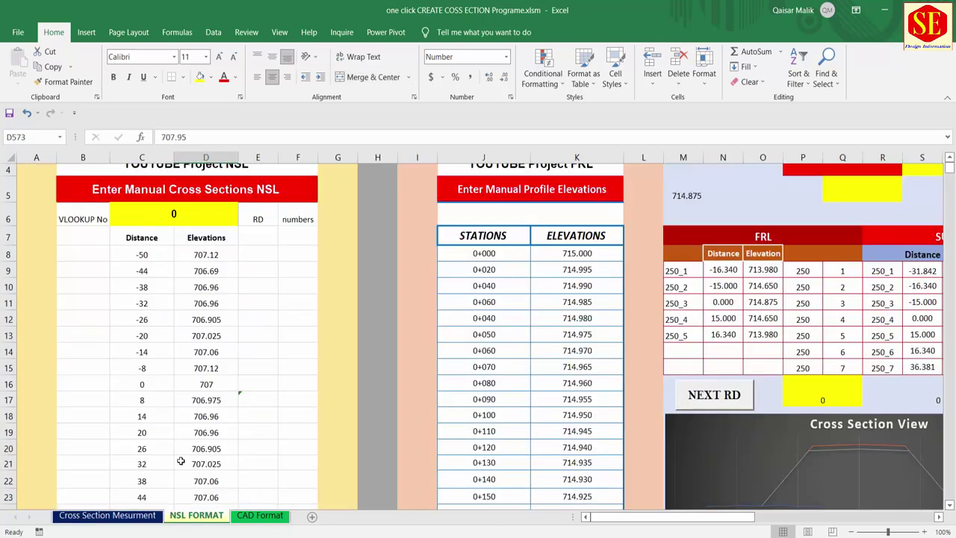
{"action": "left_click", "coordinate": [179, 216]}
{"action": "scroll", "coordinate": [213, 271], "scroll_direction": "down", "scroll_amount": 3}
{"action": "scroll", "coordinate": [214, 288], "scroll_direction": "down", "scroll_amount": 5}
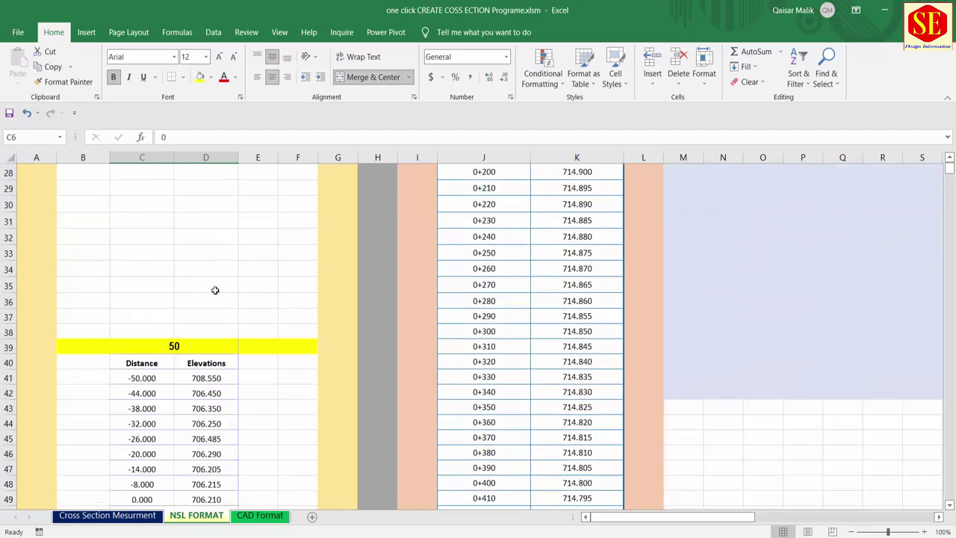
{"action": "scroll", "coordinate": [212, 292], "scroll_direction": "down", "scroll_amount": 2}
{"action": "left_click", "coordinate": [179, 249]}
{"action": "scroll", "coordinate": [224, 309], "scroll_direction": "down", "scroll_amount": 6}
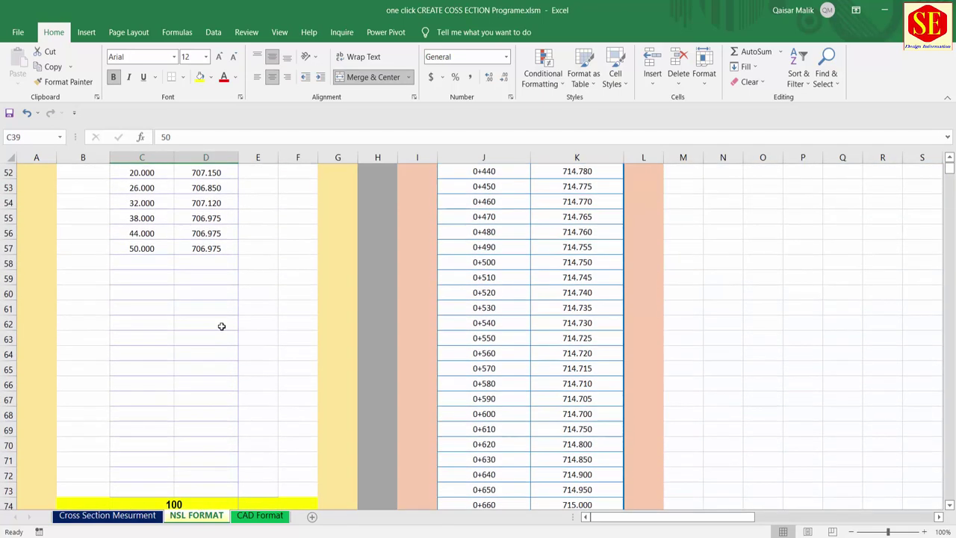
{"action": "scroll", "coordinate": [220, 326], "scroll_direction": "down", "scroll_amount": 3}
{"action": "left_click", "coordinate": [174, 367]}
{"action": "scroll", "coordinate": [244, 347], "scroll_direction": "down", "scroll_amount": 5}
{"action": "scroll", "coordinate": [242, 351], "scroll_direction": "down", "scroll_amount": 3}
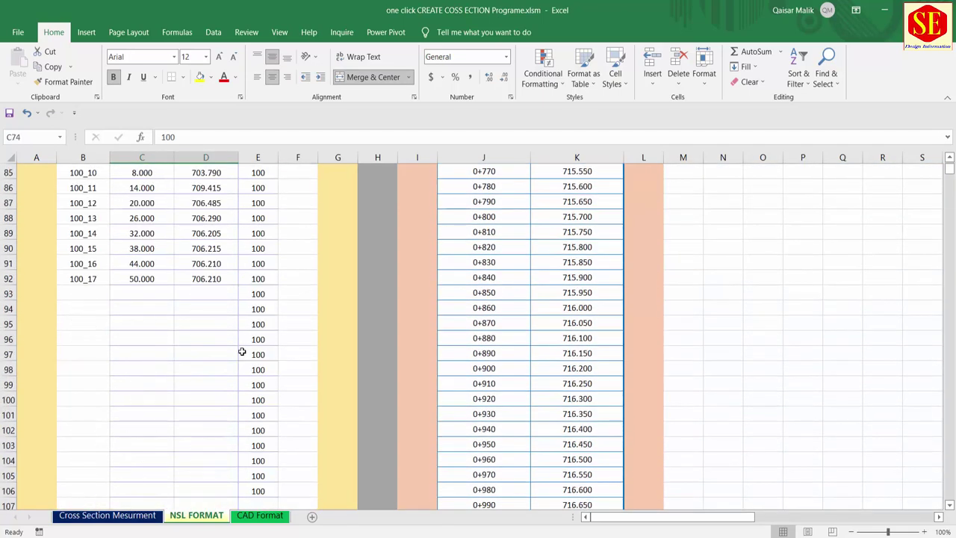
{"action": "scroll", "coordinate": [239, 350], "scroll_direction": "down", "scroll_amount": 6}
{"action": "left_click", "coordinate": [209, 263]}
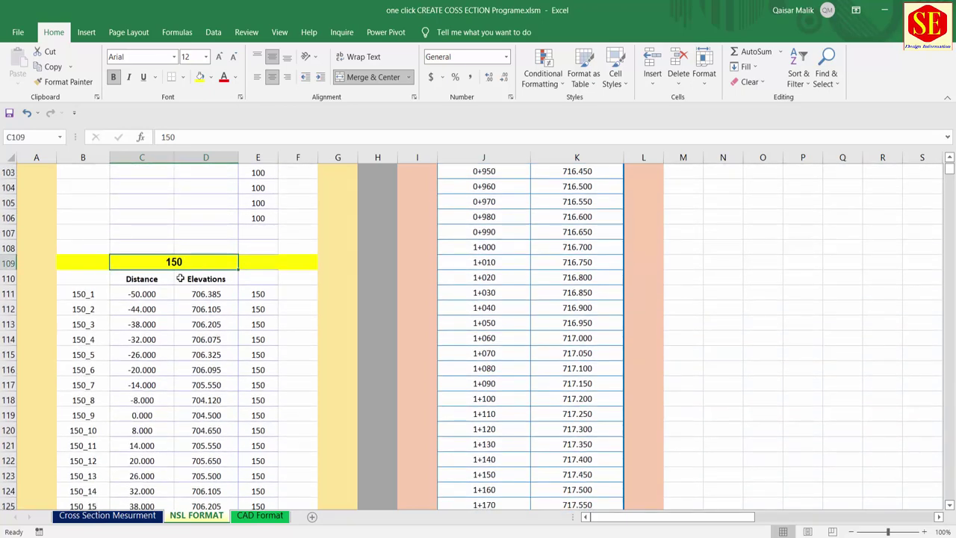
{"action": "left_click", "coordinate": [107, 515]}
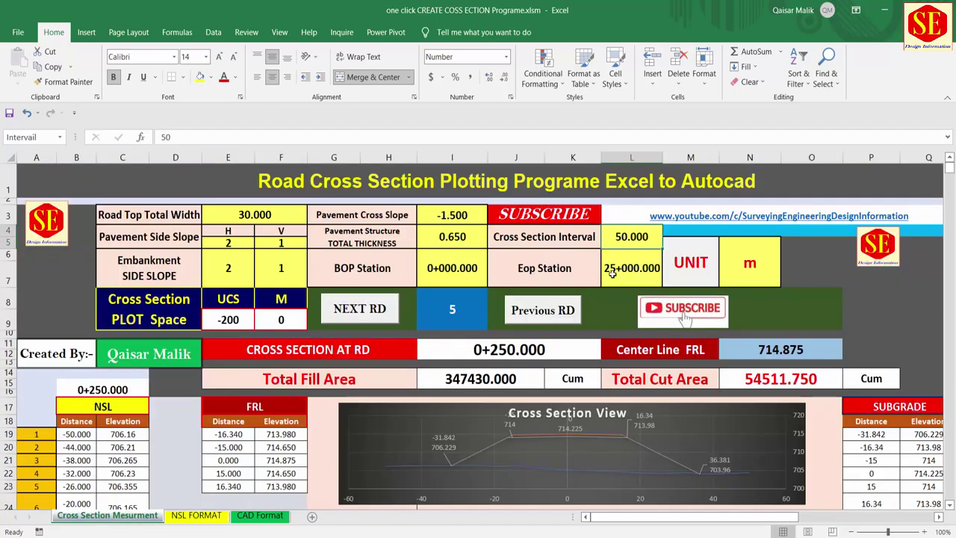
{"action": "type", "text": "20"}
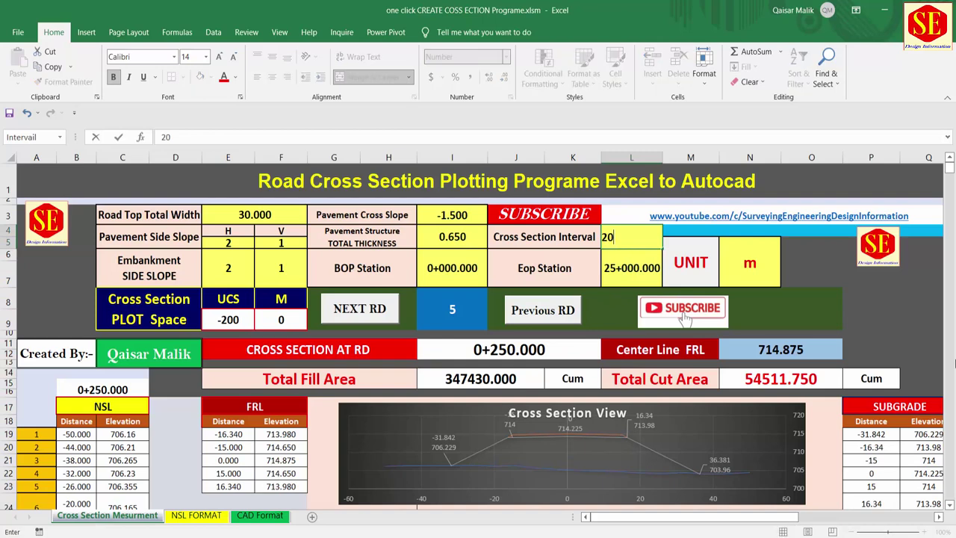
{"action": "key", "text": "Return"}
{"action": "left_click", "coordinate": [638, 237]}
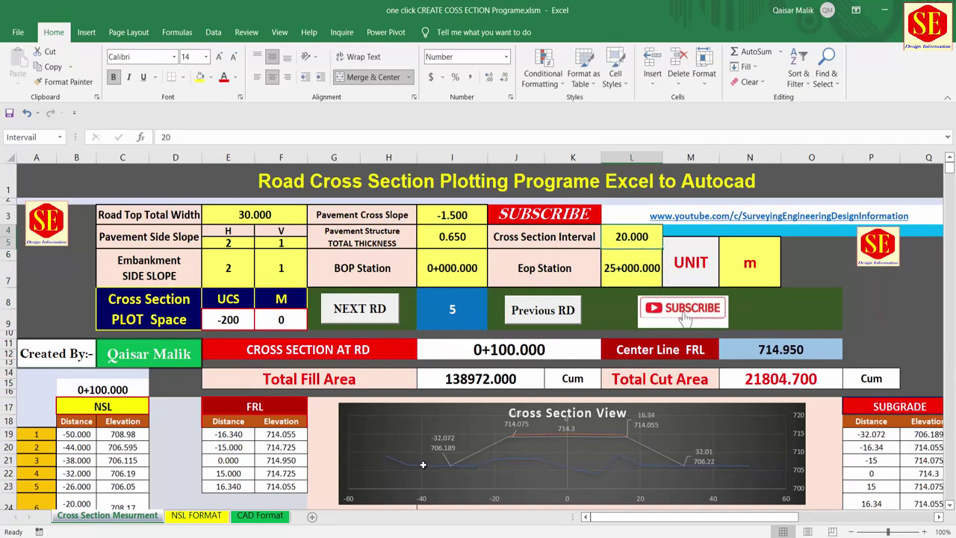
{"action": "left_click", "coordinate": [208, 515]}
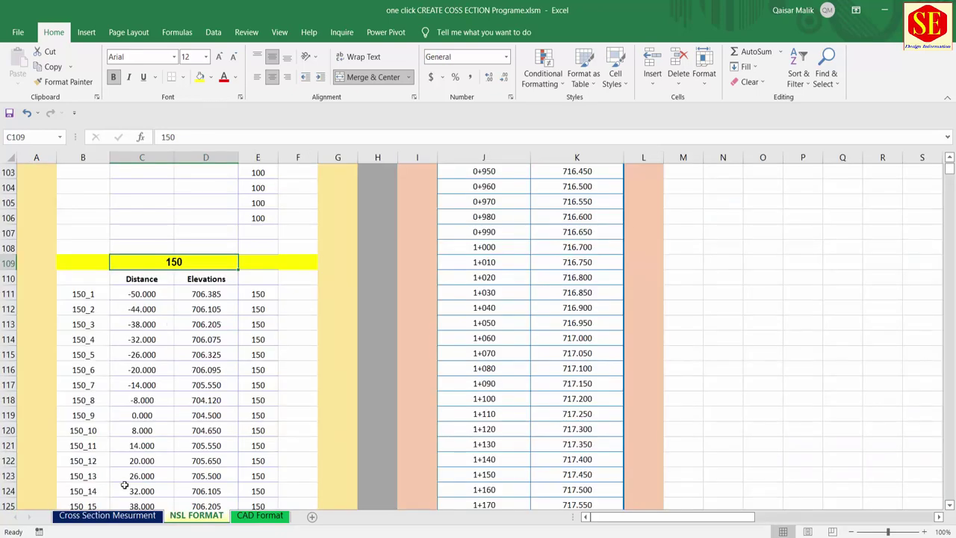
{"action": "left_click", "coordinate": [101, 515]}
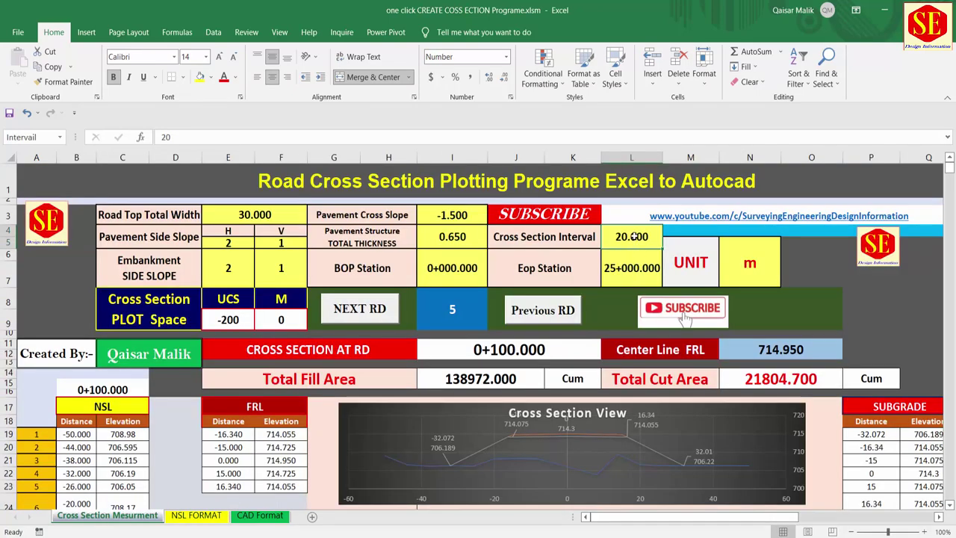
{"action": "type", "text": "50"}
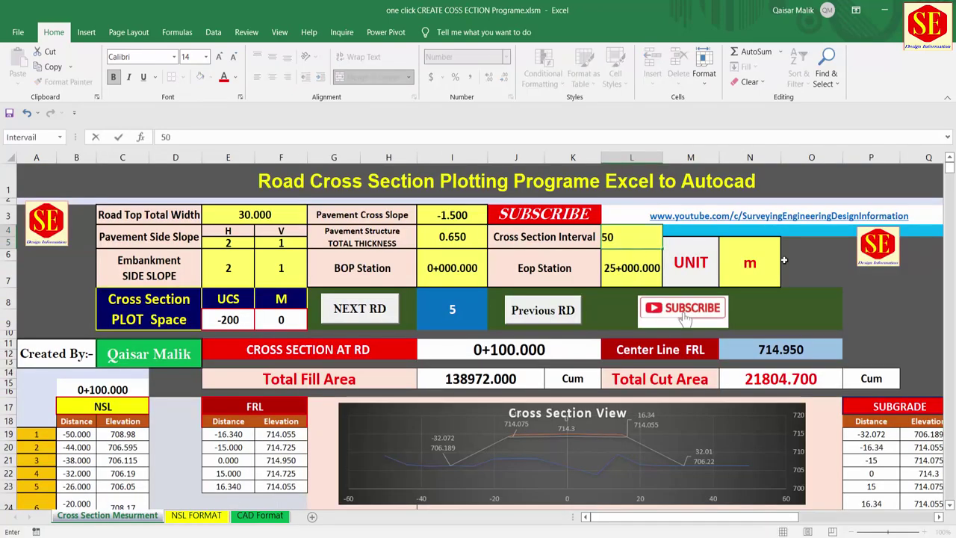
{"action": "key", "text": "Return"}
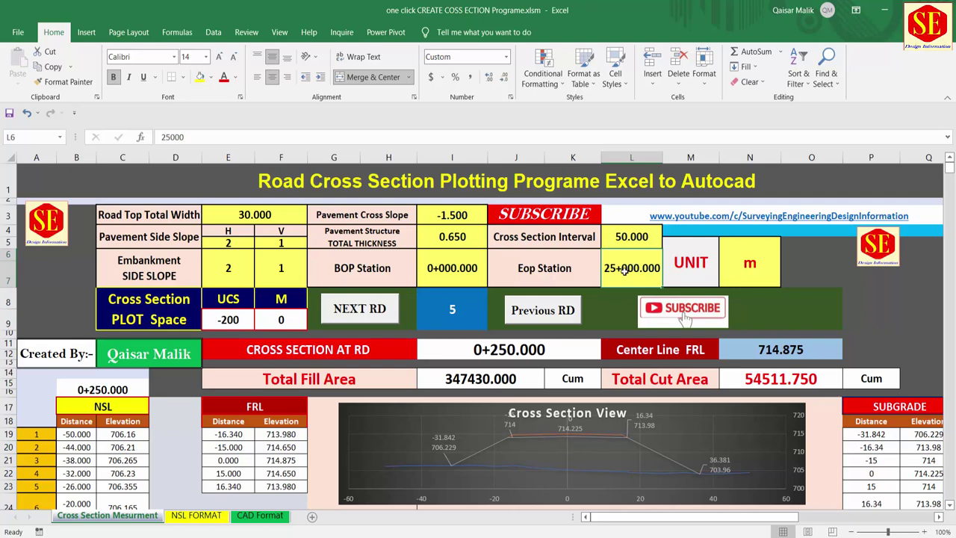
{"action": "left_click", "coordinate": [745, 272]}
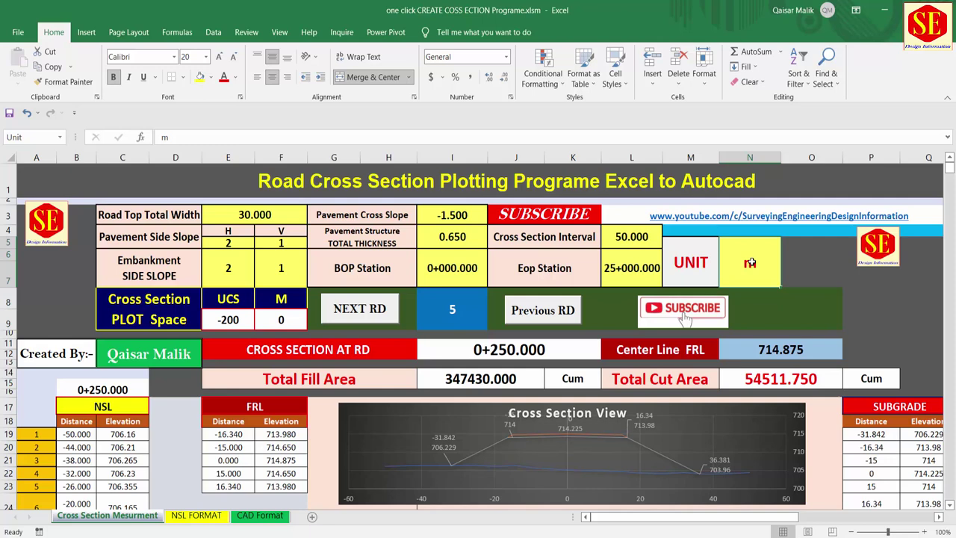
{"action": "type", "text": "ft"}
{"action": "key", "text": "Return"}
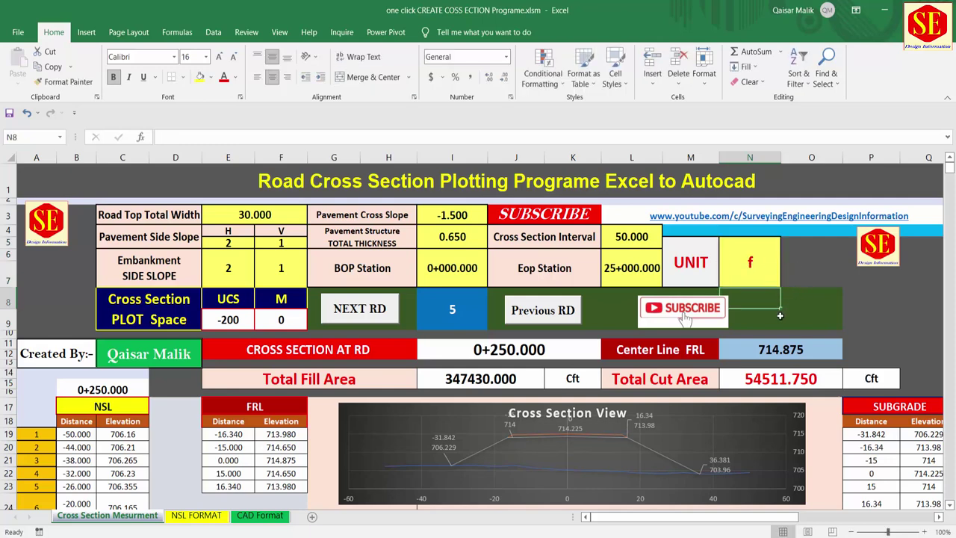
{"action": "left_click", "coordinate": [699, 260]}
{"action": "left_click", "coordinate": [748, 265]}
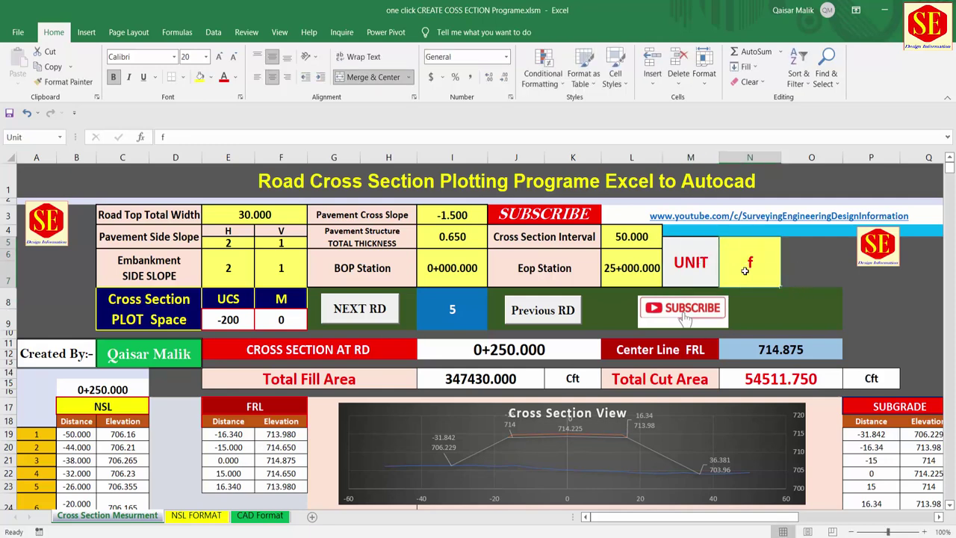
{"action": "type", "text": "m"}
{"action": "key", "text": "Return"}
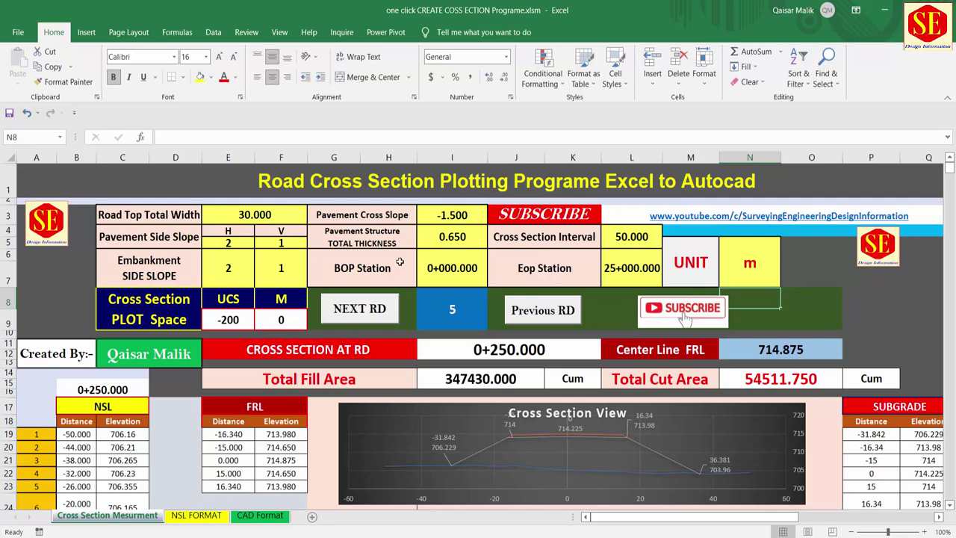
Step: On NSL FORMAT, point out the YOUTUBE Project NSL title, manual NSL heading, Distance and Elevations columns
{"action": "left_click", "coordinate": [196, 515]}
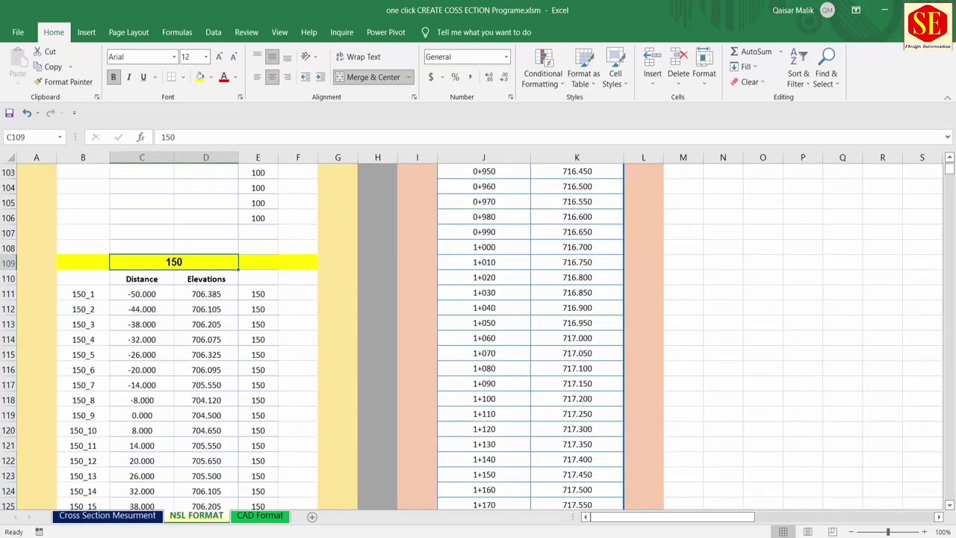
{"action": "left_click_drag", "start_coordinate": [950, 172], "coordinate": [950, 163]}
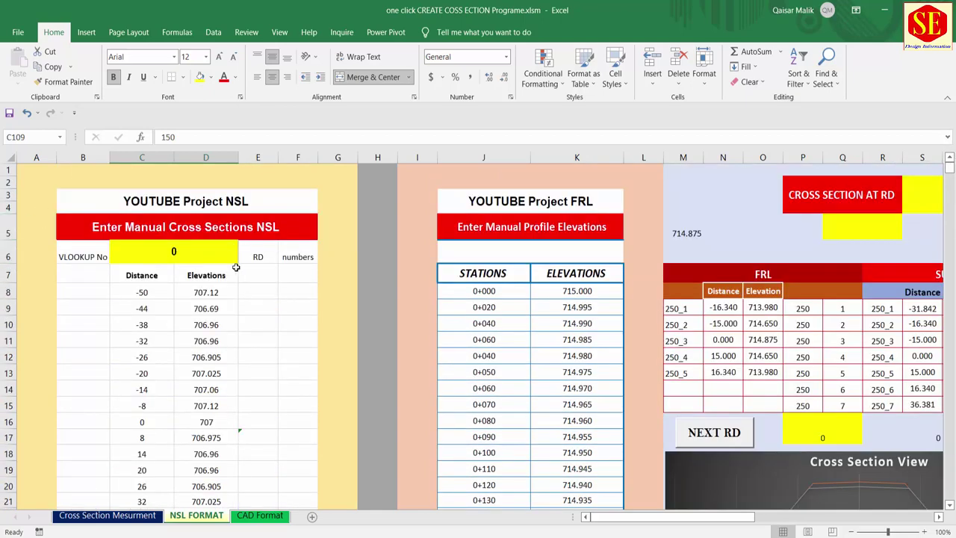
{"action": "scroll", "coordinate": [235, 267], "scroll_direction": "down", "scroll_amount": 1}
{"action": "scroll", "coordinate": [191, 232], "scroll_direction": "up", "scroll_amount": 1}
{"action": "left_click", "coordinate": [203, 201]}
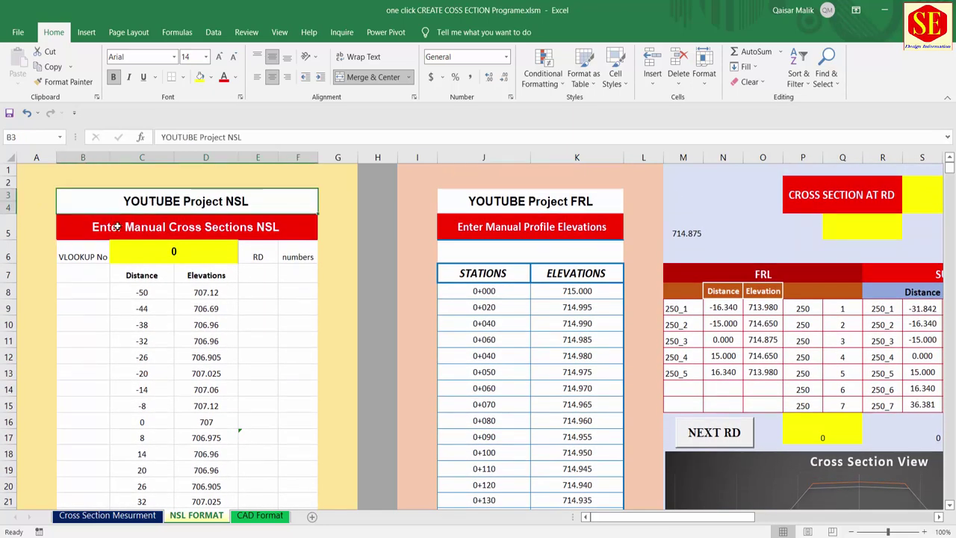
{"action": "left_click", "coordinate": [68, 232]}
{"action": "scroll", "coordinate": [265, 251], "scroll_direction": "down", "scroll_amount": 1}
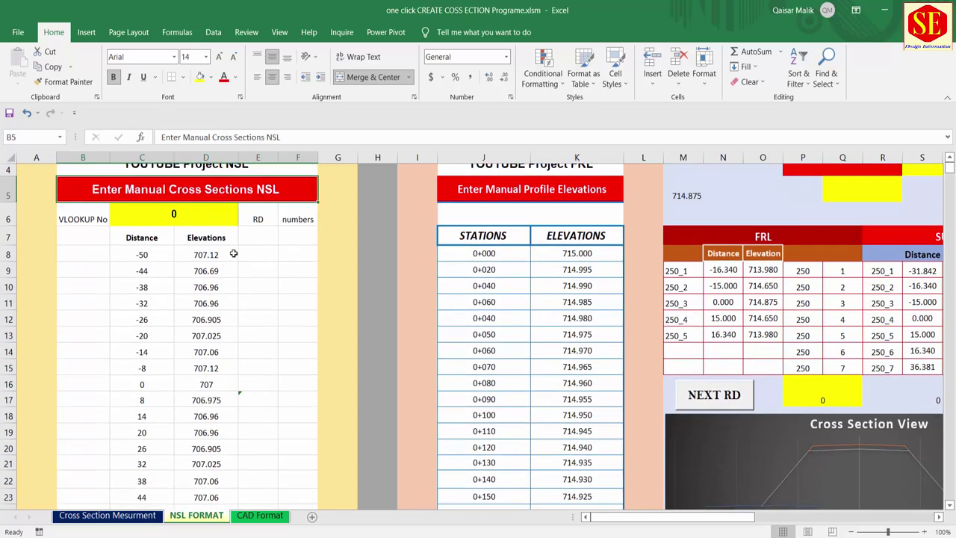
{"action": "left_click_drag", "start_coordinate": [158, 261], "coordinate": [201, 271]}
{"action": "left_click", "coordinate": [150, 237]}
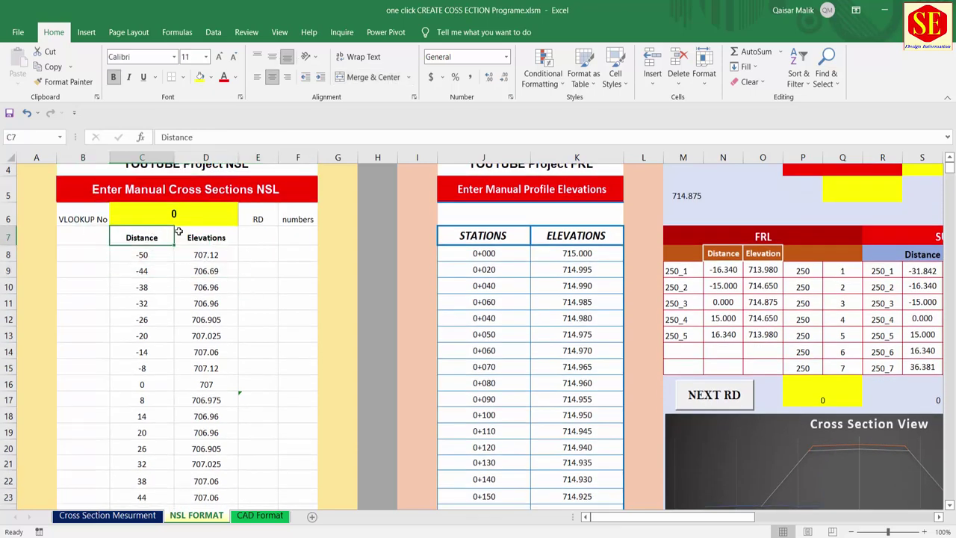
{"action": "left_click", "coordinate": [197, 236]}
{"action": "left_click", "coordinate": [143, 243]}
{"action": "left_click", "coordinate": [205, 249]}
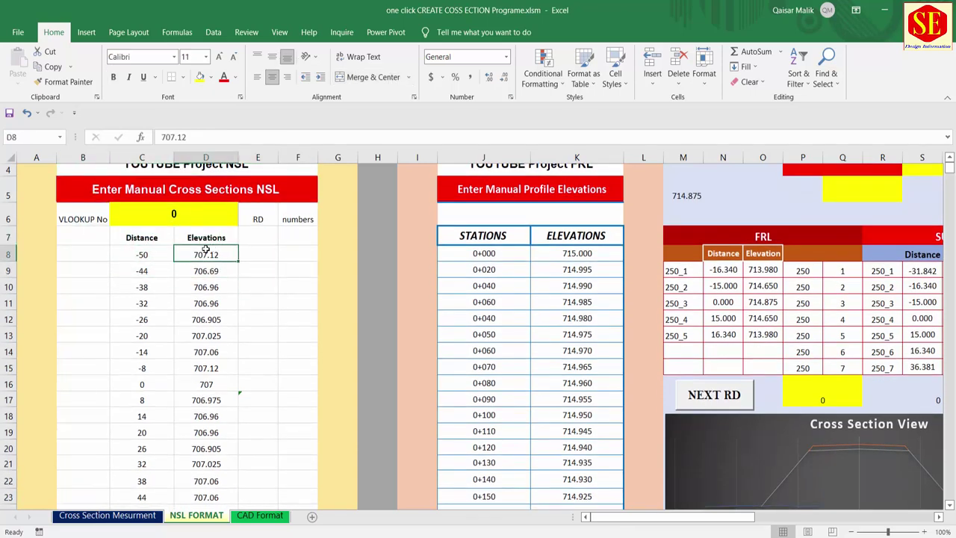
Step: Point out the first offsets -50 and -44 with elevations 707.12 and 706.69
{"action": "scroll", "coordinate": [153, 364], "scroll_direction": "down", "scroll_amount": 1}
{"action": "scroll", "coordinate": [142, 298], "scroll_direction": "up", "scroll_amount": 1}
{"action": "left_click", "coordinate": [139, 256]}
{"action": "left_click", "coordinate": [200, 253]}
{"action": "left_click", "coordinate": [143, 271]}
{"action": "left_click", "coordinate": [181, 270]}
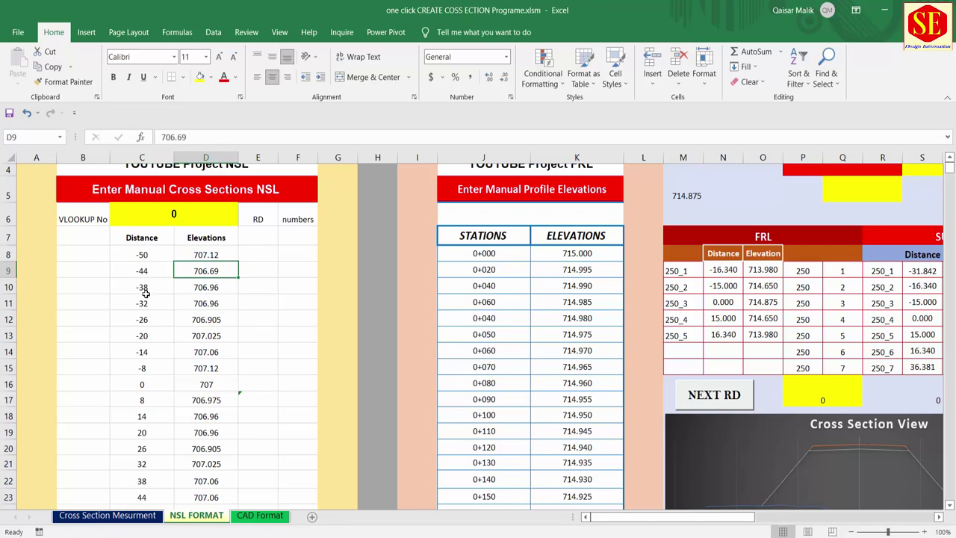
{"action": "scroll", "coordinate": [147, 291], "scroll_direction": "down", "scroll_amount": 2}
{"action": "scroll", "coordinate": [152, 258], "scroll_direction": "up", "scroll_amount": 1}
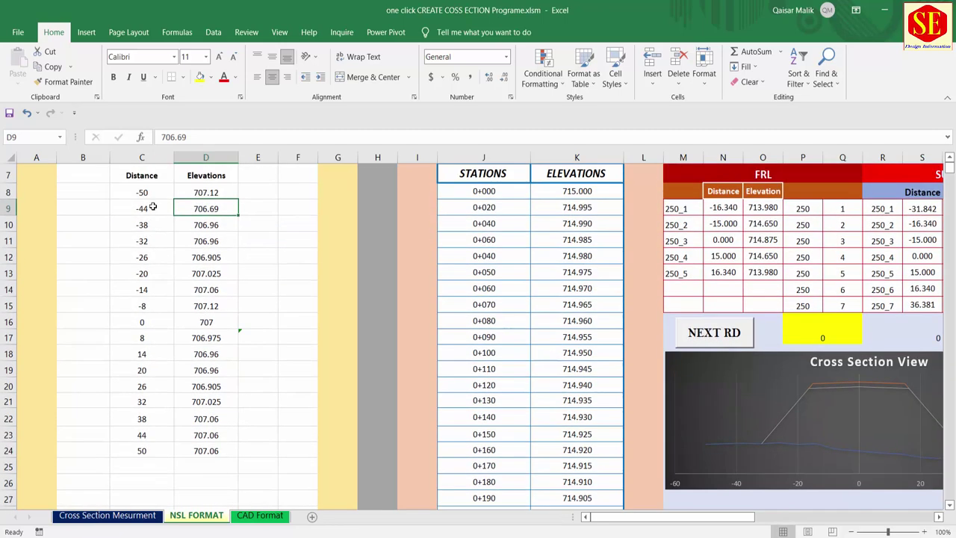
Step: Step through the station 0 offsets from -44 through 0 to 50
{"action": "left_click", "coordinate": [152, 206]}
{"action": "left_click", "coordinate": [157, 224]}
{"action": "left_click", "coordinate": [158, 241]}
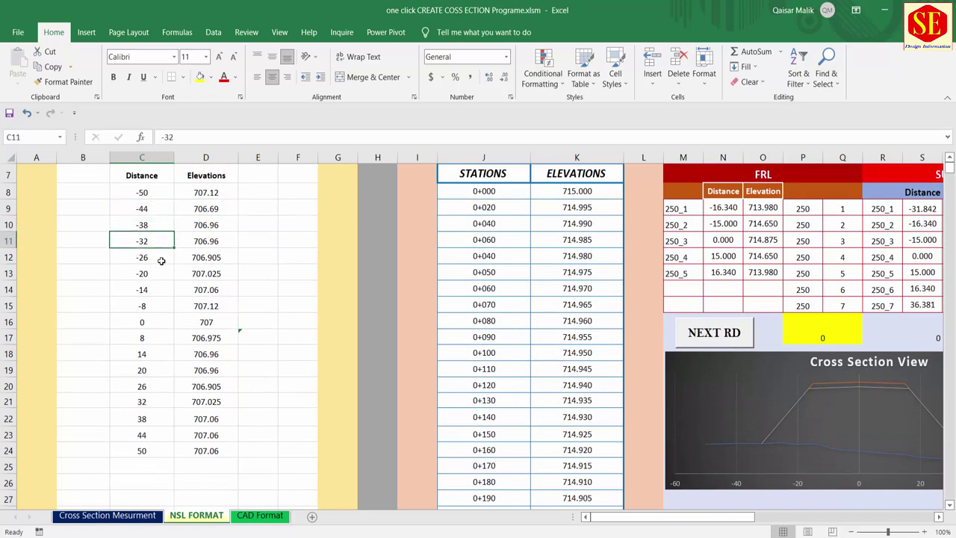
{"action": "left_click", "coordinate": [161, 260]}
{"action": "left_click", "coordinate": [165, 274]}
{"action": "left_click", "coordinate": [156, 323]}
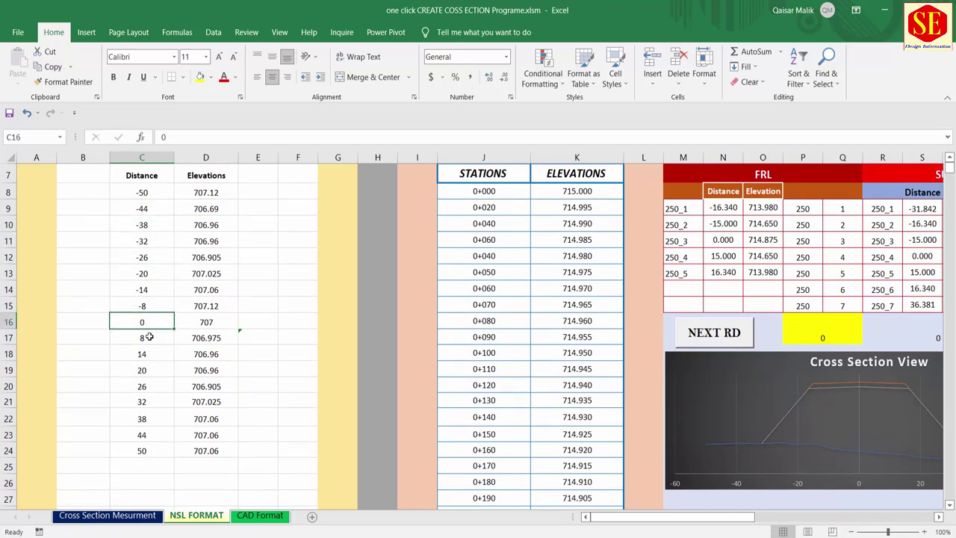
{"action": "left_click", "coordinate": [148, 338]}
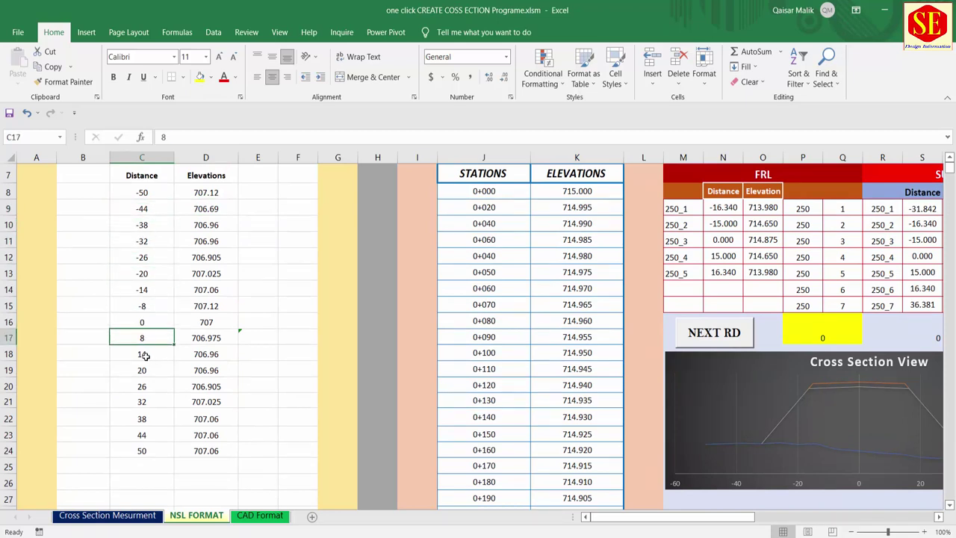
{"action": "left_click", "coordinate": [145, 355]}
{"action": "left_click", "coordinate": [144, 371]}
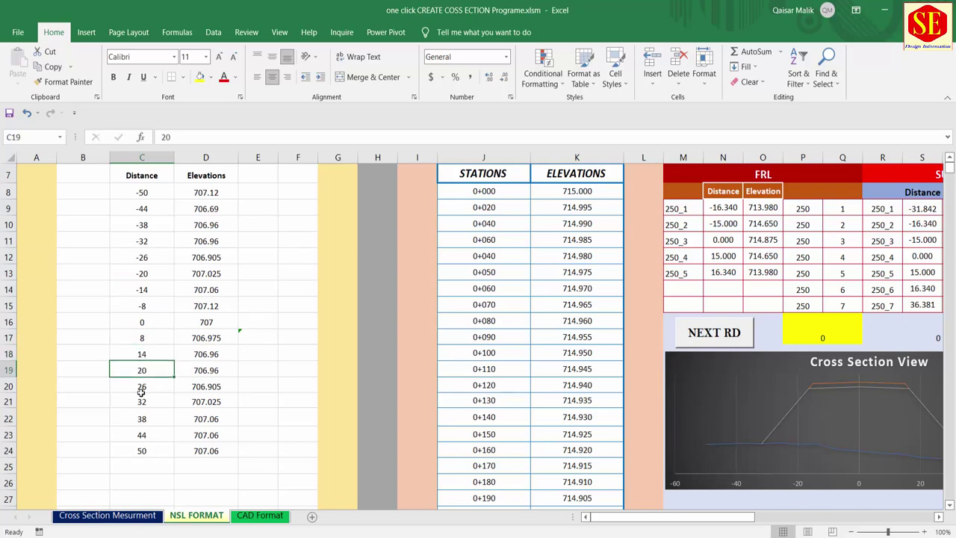
{"action": "left_click", "coordinate": [141, 387]}
{"action": "left_click", "coordinate": [135, 450]}
{"action": "scroll", "coordinate": [177, 282], "scroll_direction": "up", "scroll_amount": 2}
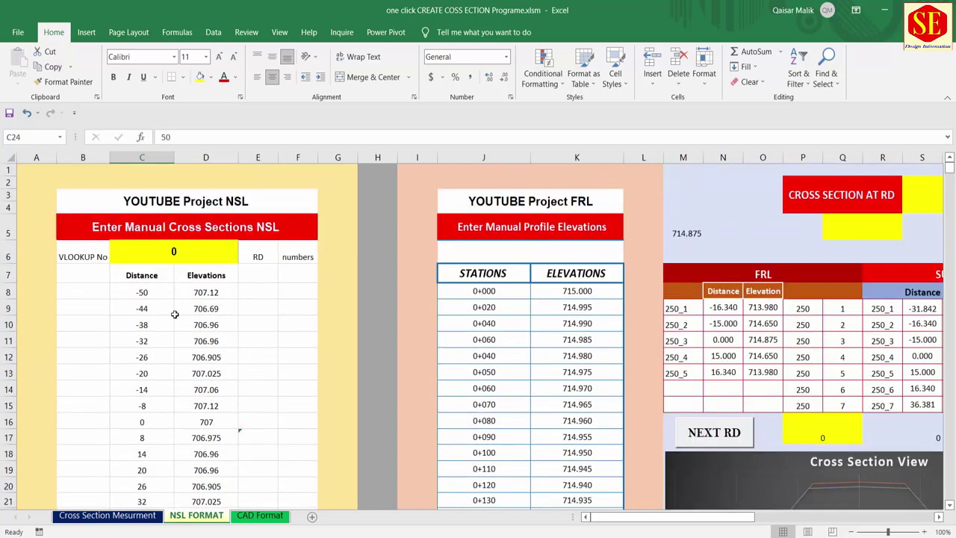
{"action": "scroll", "coordinate": [174, 313], "scroll_direction": "down", "scroll_amount": 3}
{"action": "scroll", "coordinate": [192, 282], "scroll_direction": "down", "scroll_amount": 6}
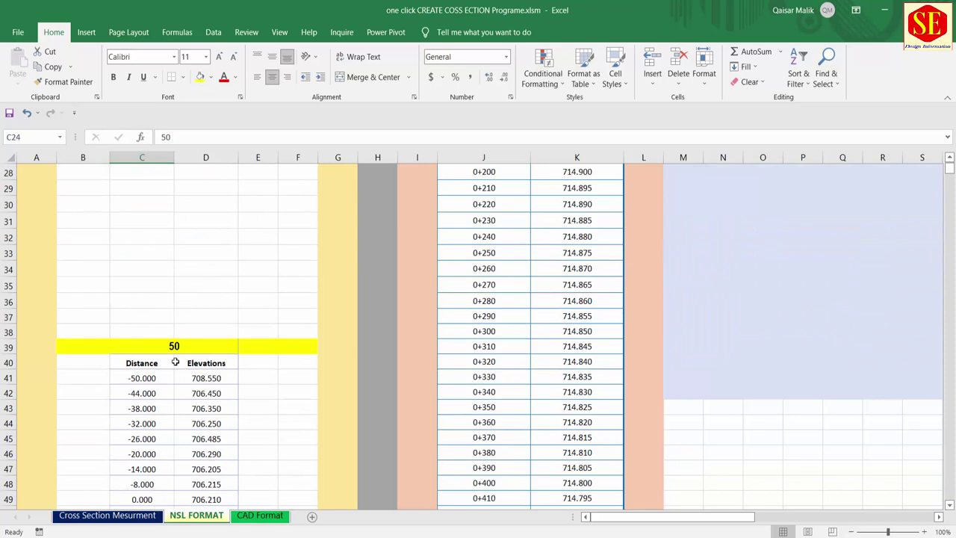
{"action": "scroll", "coordinate": [174, 361], "scroll_direction": "down", "scroll_amount": 2}
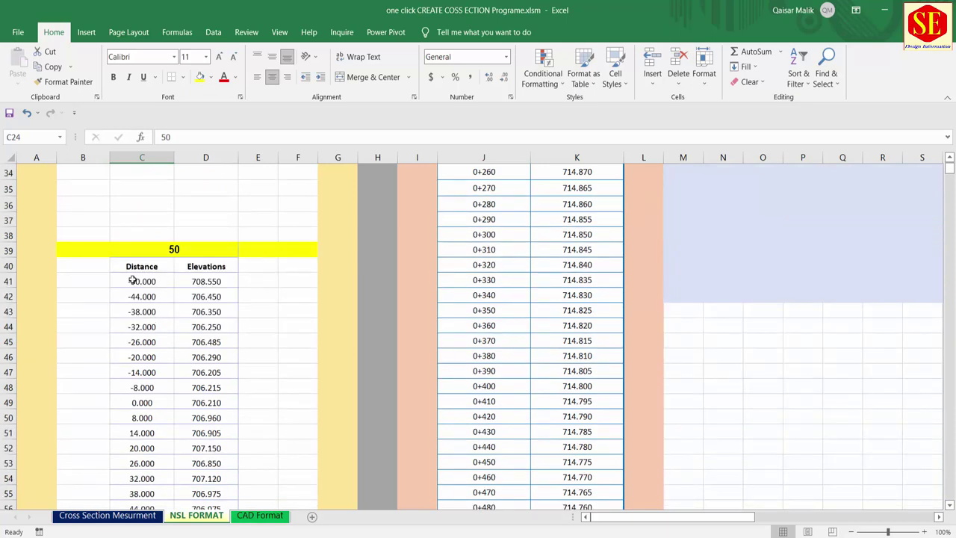
Step: Point out the station 50 block, then scroll down to the YOUTUBE Project FRL profile table
{"action": "left_click", "coordinate": [193, 251]}
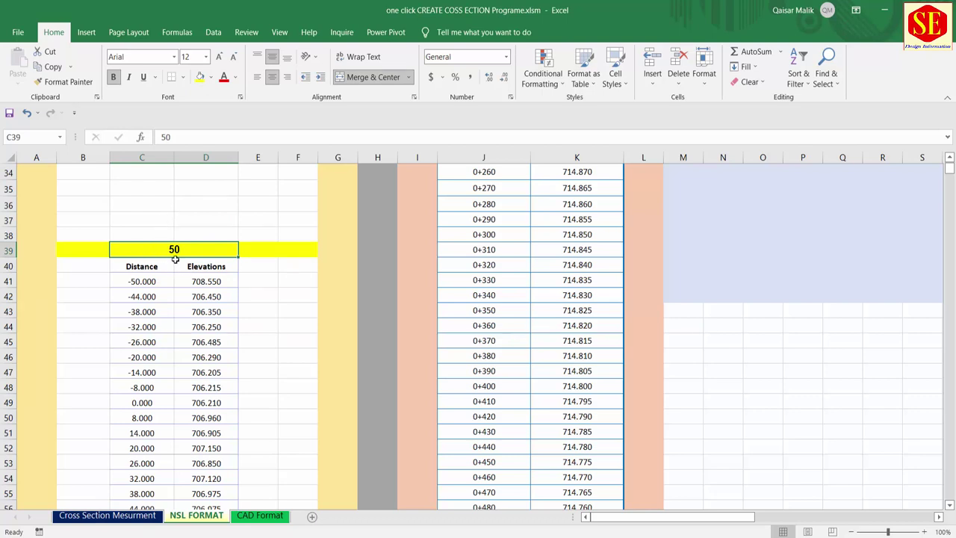
{"action": "scroll", "coordinate": [176, 318], "scroll_direction": "down", "scroll_amount": 4}
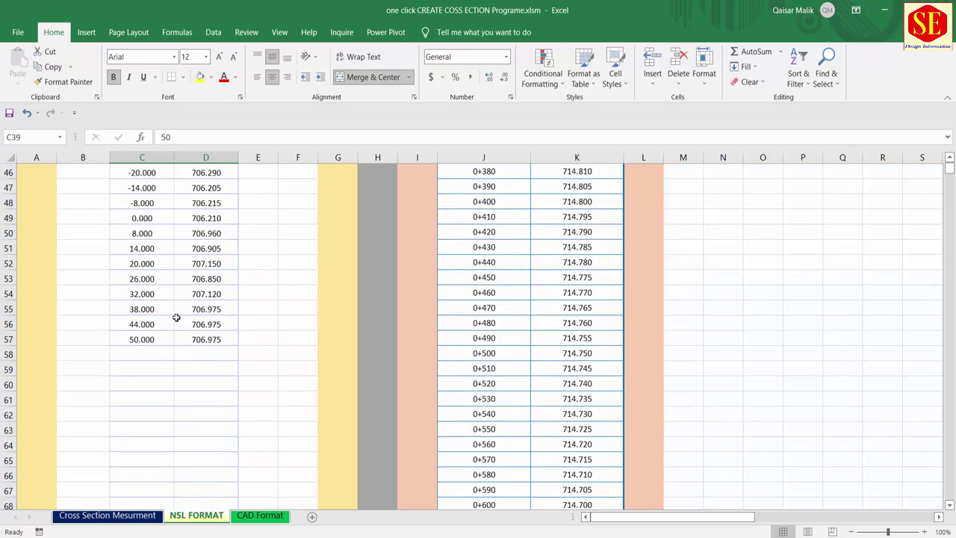
{"action": "scroll", "coordinate": [176, 318], "scroll_direction": "down", "scroll_amount": 9}
{"action": "scroll", "coordinate": [176, 318], "scroll_direction": "down", "scroll_amount": 6}
{"action": "scroll", "coordinate": [176, 317], "scroll_direction": "down", "scroll_amount": 10}
{"action": "scroll", "coordinate": [176, 318], "scroll_direction": "down", "scroll_amount": 7}
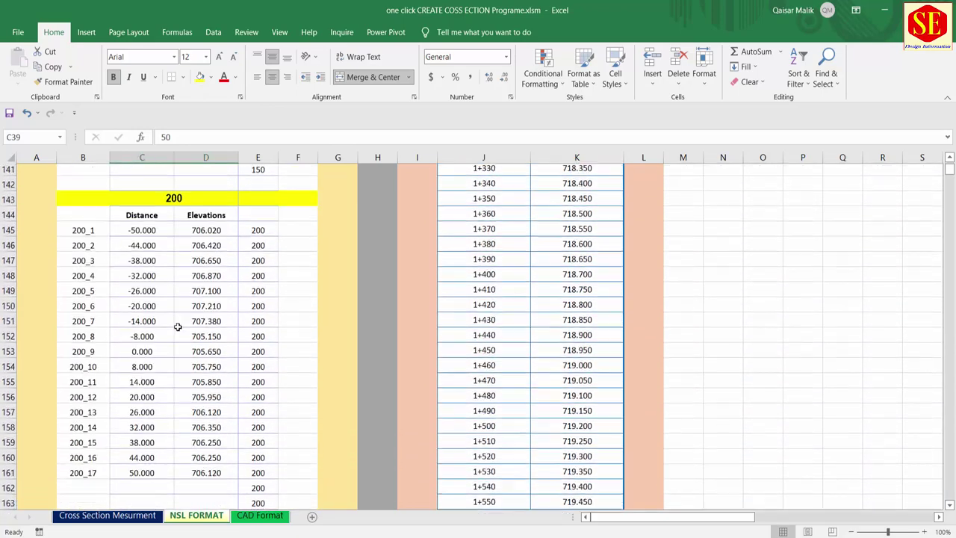
{"action": "scroll", "coordinate": [178, 325], "scroll_direction": "down", "scroll_amount": 10}
{"action": "scroll", "coordinate": [178, 329], "scroll_direction": "down", "scroll_amount": 8}
{"action": "scroll", "coordinate": [178, 328], "scroll_direction": "down", "scroll_amount": 6}
{"action": "scroll", "coordinate": [177, 330], "scroll_direction": "down", "scroll_amount": 1}
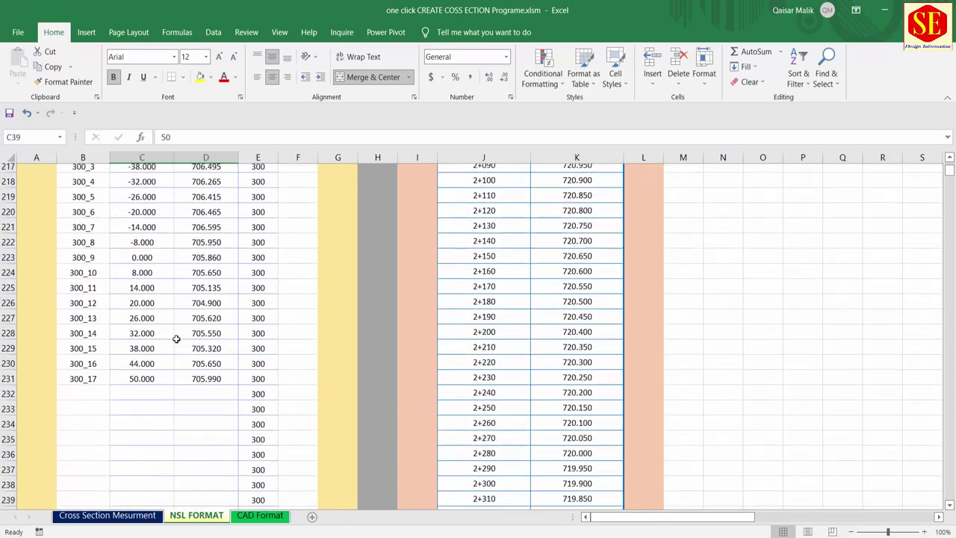
{"action": "scroll", "coordinate": [176, 339], "scroll_direction": "down", "scroll_amount": 4}
{"action": "scroll", "coordinate": [177, 339], "scroll_direction": "down", "scroll_amount": 5}
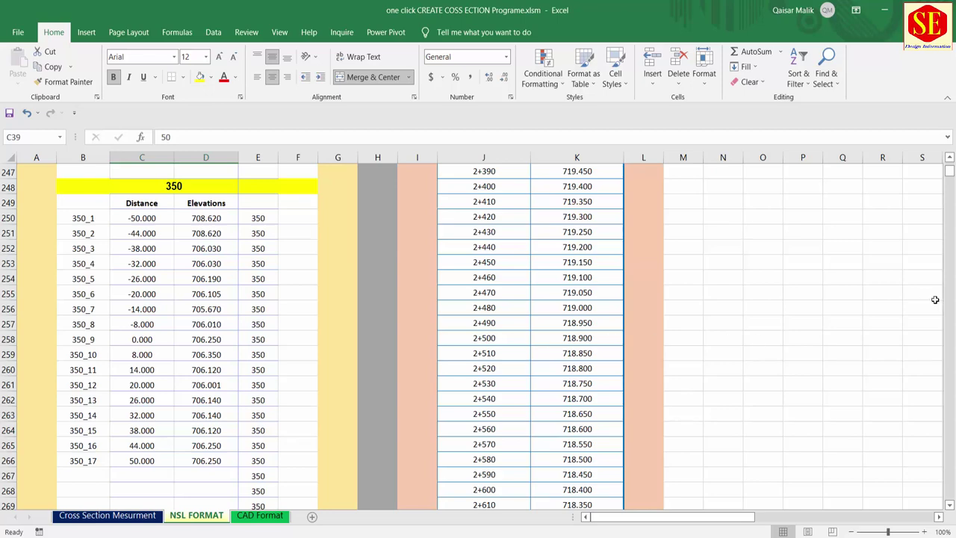
{"action": "left_click_drag", "start_coordinate": [949, 173], "coordinate": [949, 165]}
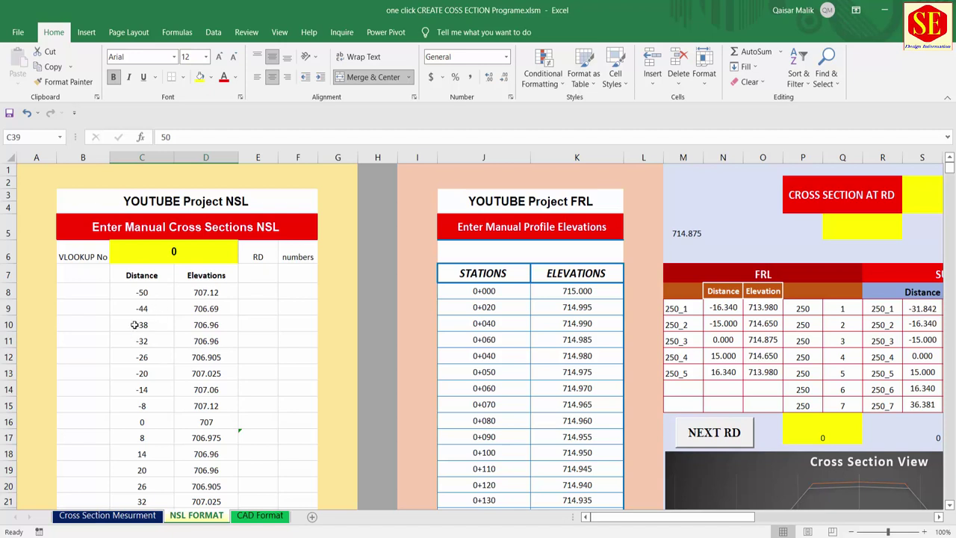
{"action": "left_click", "coordinate": [549, 200]}
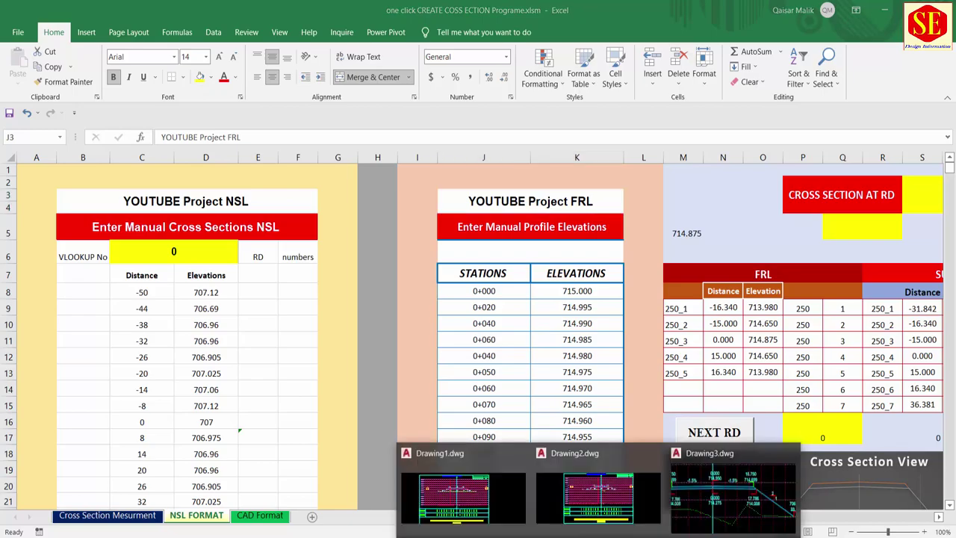
Step: Glance over the Drawing3 cross-section in AutoCAD and return to Excel
{"action": "left_click", "coordinate": [722, 487]}
{"action": "scroll", "coordinate": [324, 245], "scroll_direction": "up", "scroll_amount": 1}
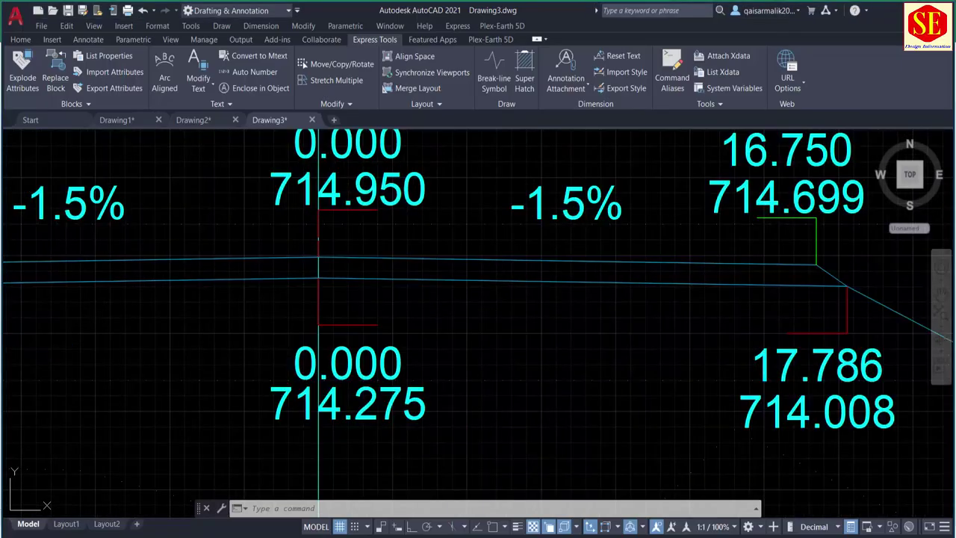
{"action": "scroll", "coordinate": [323, 245], "scroll_direction": "up", "scroll_amount": 1}
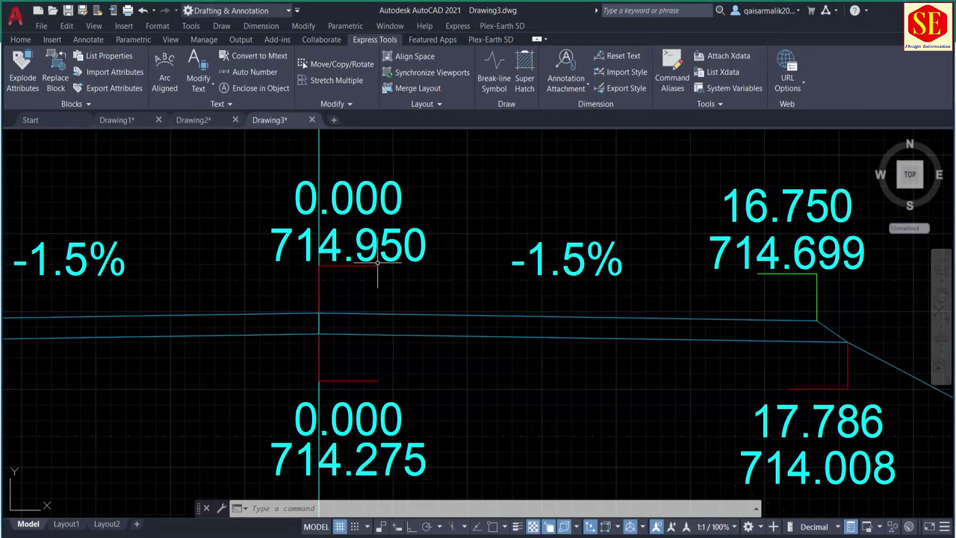
{"action": "scroll", "coordinate": [377, 265], "scroll_direction": "down", "scroll_amount": 3}
{"action": "key", "text": "alt+Tab"}
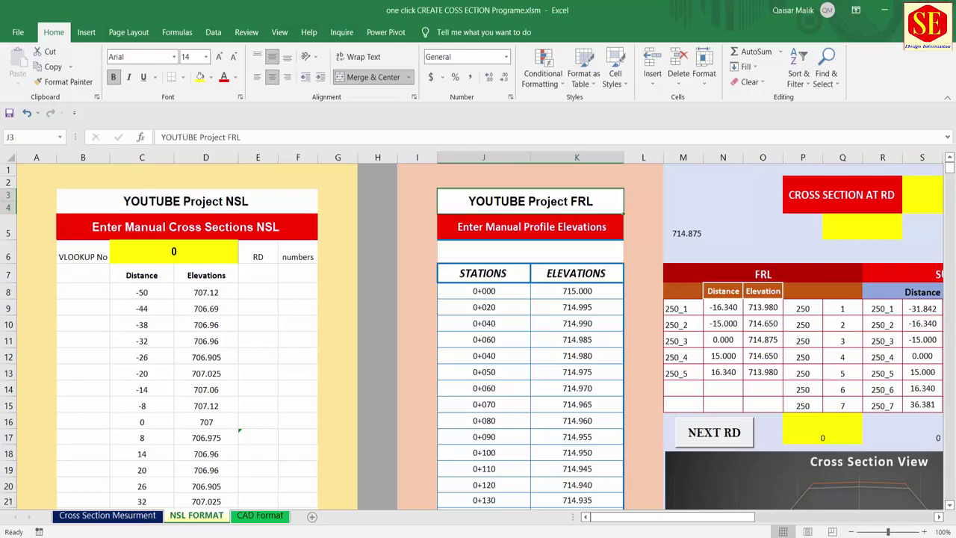
{"action": "left_click", "coordinate": [495, 295]}
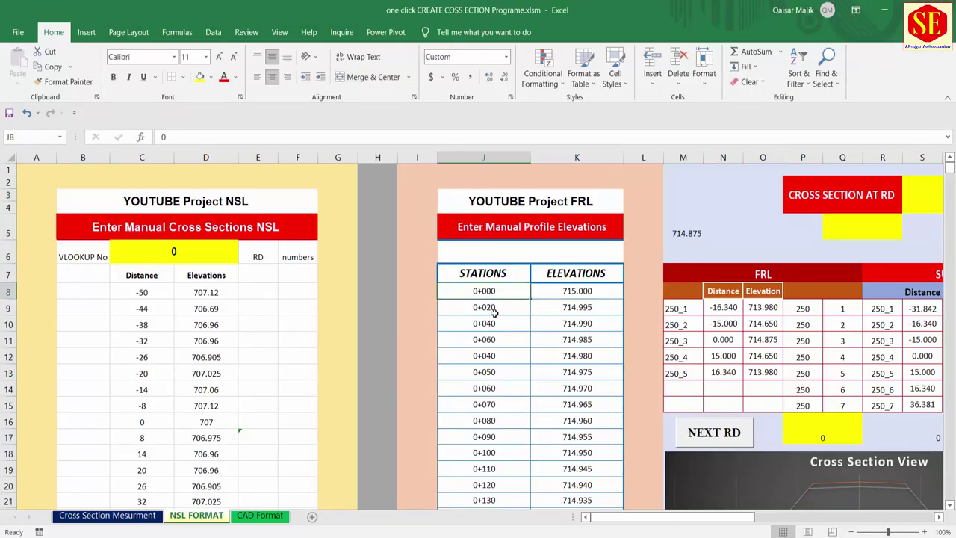
{"action": "left_click", "coordinate": [493, 309]}
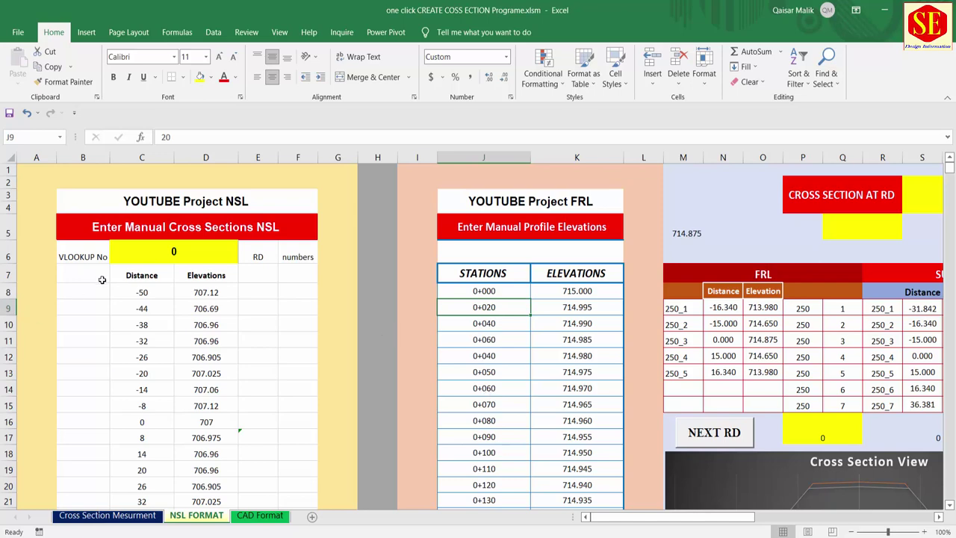
{"action": "scroll", "coordinate": [153, 256], "scroll_direction": "down", "scroll_amount": 1}
{"action": "scroll", "coordinate": [153, 256], "scroll_direction": "down", "scroll_amount": 1}
{"action": "scroll", "coordinate": [511, 292], "scroll_direction": "up", "scroll_amount": 1}
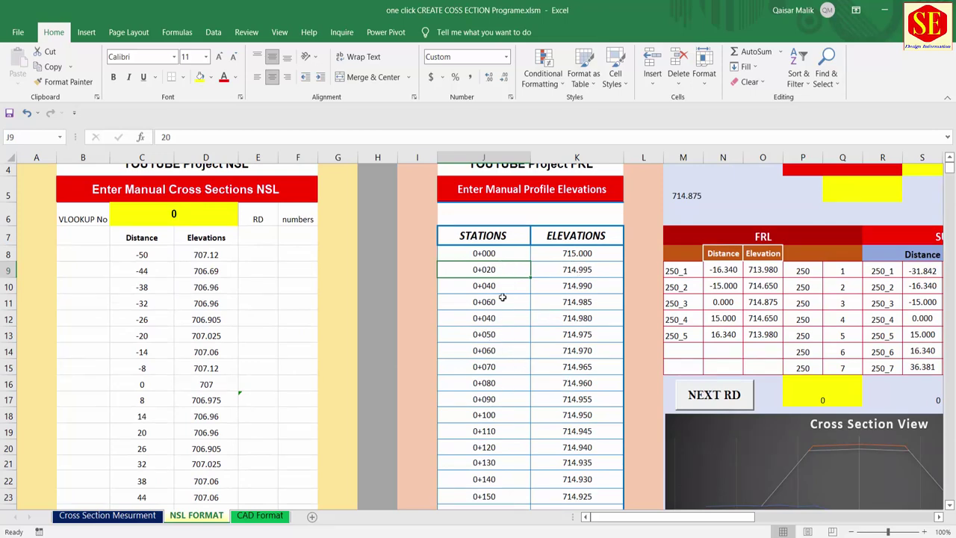
{"action": "scroll", "coordinate": [499, 328], "scroll_direction": "down", "scroll_amount": 3}
{"action": "scroll", "coordinate": [499, 328], "scroll_direction": "down", "scroll_amount": 3}
{"action": "scroll", "coordinate": [499, 329], "scroll_direction": "down", "scroll_amount": 4}
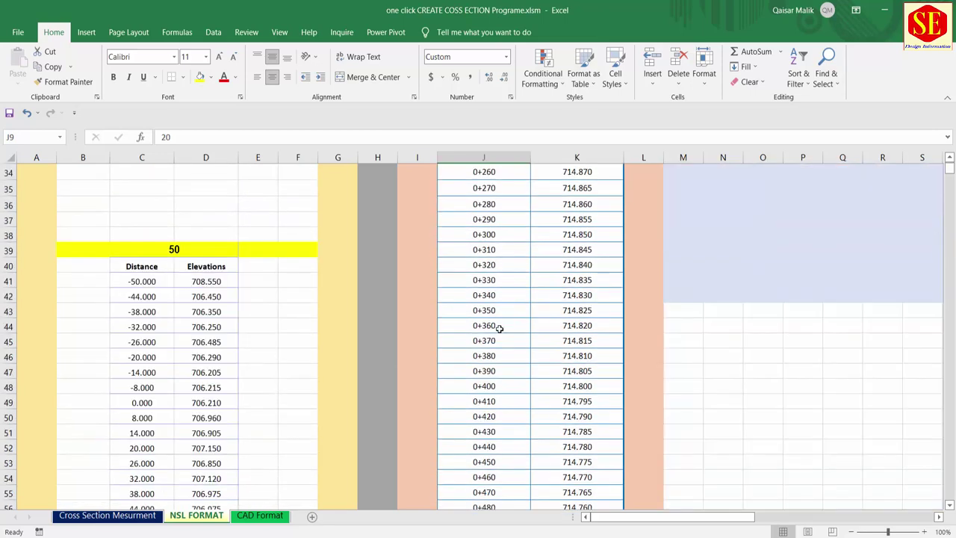
{"action": "scroll", "coordinate": [489, 336], "scroll_direction": "down", "scroll_amount": 2}
{"action": "scroll", "coordinate": [492, 356], "scroll_direction": "down", "scroll_amount": 4}
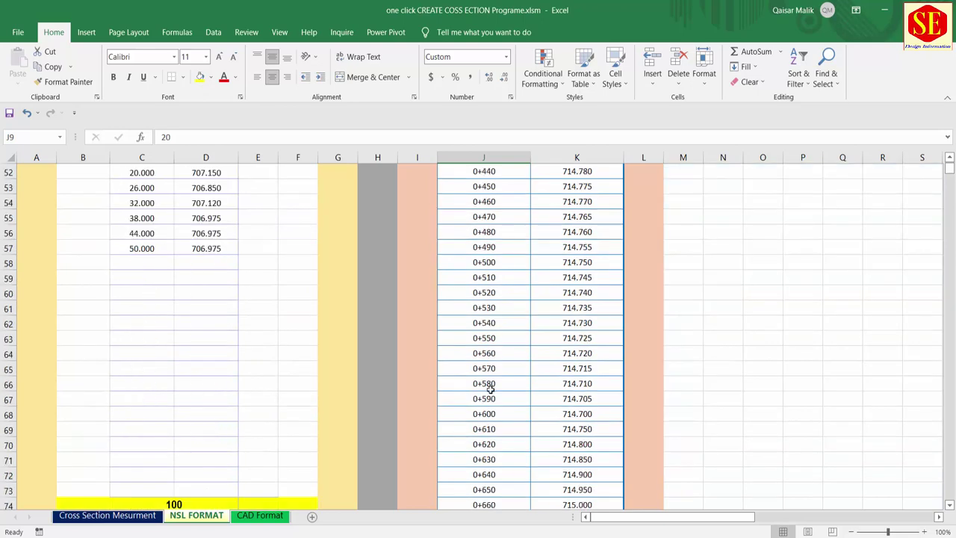
{"action": "scroll", "coordinate": [492, 390], "scroll_direction": "down", "scroll_amount": 6}
{"action": "scroll", "coordinate": [494, 392], "scroll_direction": "down", "scroll_amount": 9}
{"action": "scroll", "coordinate": [495, 358], "scroll_direction": "down", "scroll_amount": 4}
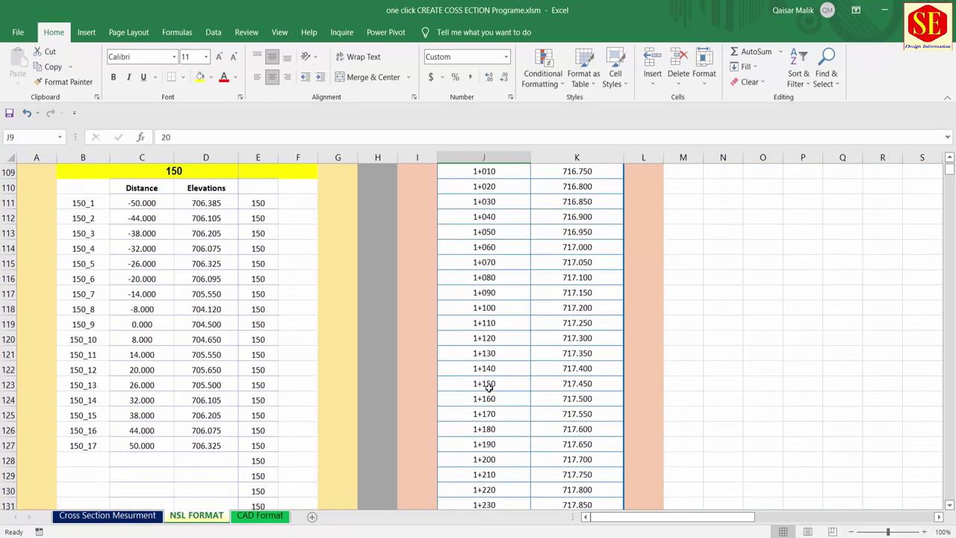
{"action": "scroll", "coordinate": [537, 321], "scroll_direction": "down", "scroll_amount": 1}
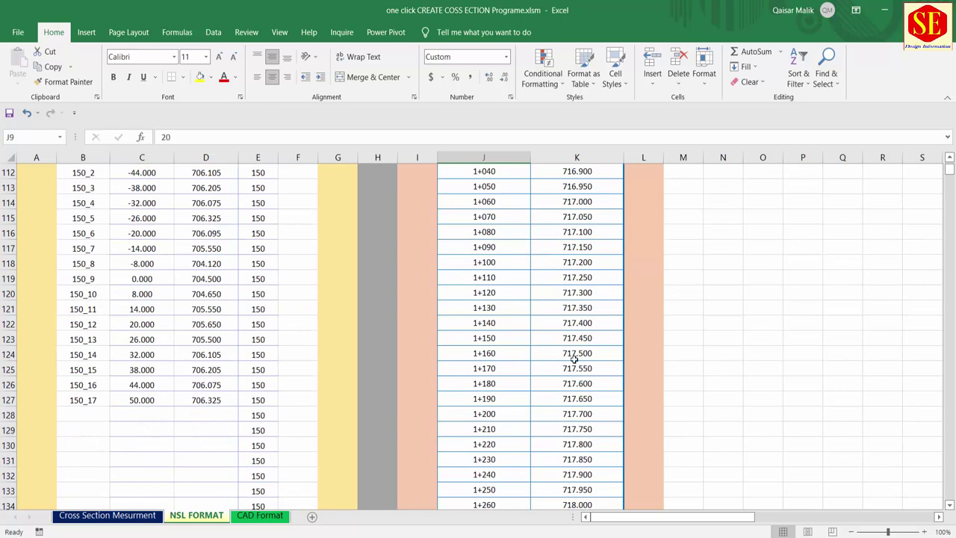
{"action": "scroll", "coordinate": [573, 356], "scroll_direction": "down", "scroll_amount": 6}
{"action": "scroll", "coordinate": [572, 376], "scroll_direction": "down", "scroll_amount": 5}
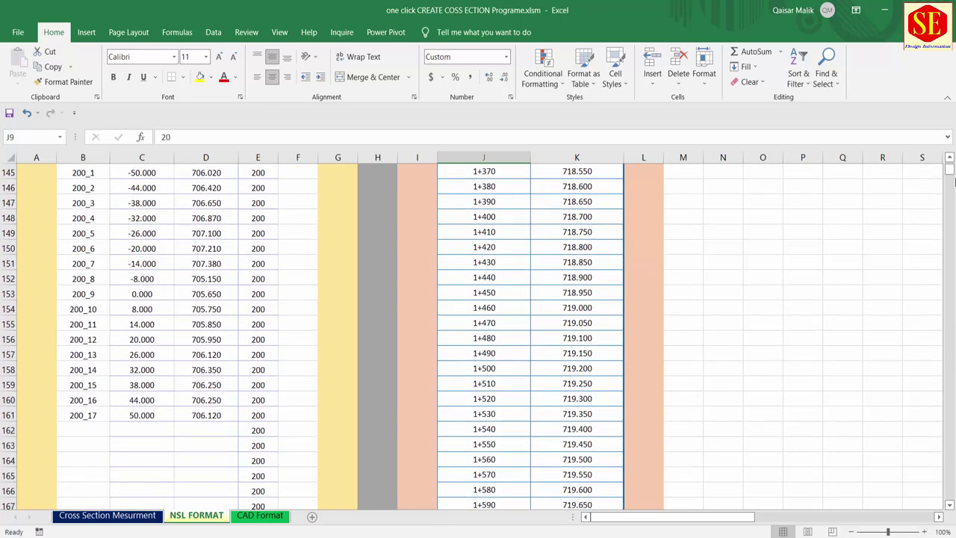
{"action": "left_click_drag", "start_coordinate": [950, 173], "coordinate": [951, 175]}
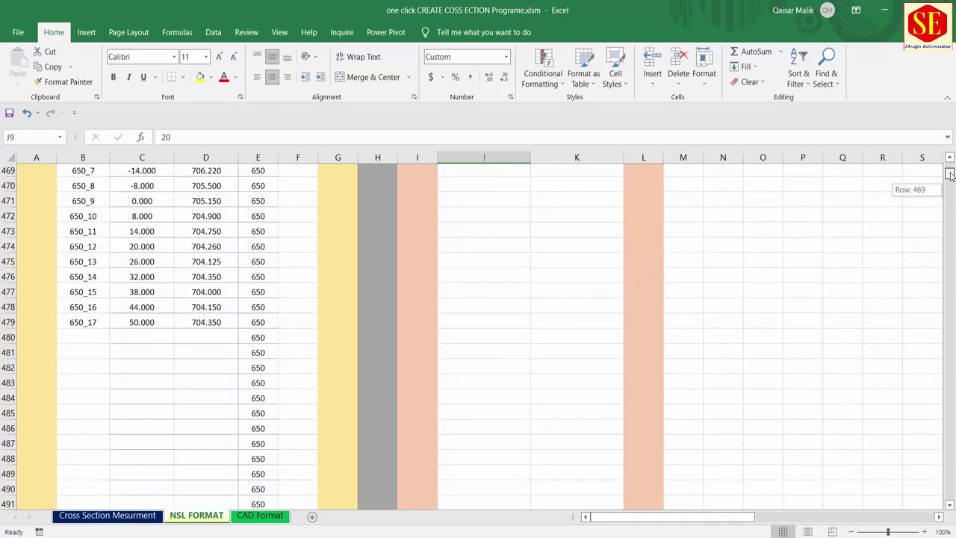
{"action": "scroll", "coordinate": [660, 322], "scroll_direction": "up", "scroll_amount": 7}
{"action": "scroll", "coordinate": [659, 320], "scroll_direction": "up", "scroll_amount": 15}
{"action": "scroll", "coordinate": [656, 284], "scroll_direction": "up", "scroll_amount": 7}
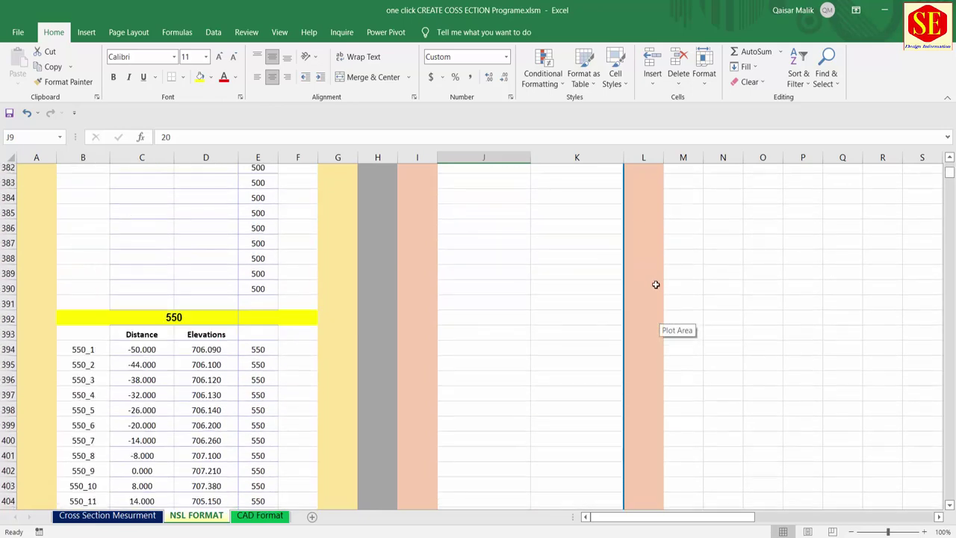
{"action": "scroll", "coordinate": [655, 285], "scroll_direction": "up", "scroll_amount": 9}
{"action": "scroll", "coordinate": [575, 245], "scroll_direction": "up", "scroll_amount": 16}
{"action": "scroll", "coordinate": [583, 239], "scroll_direction": "up", "scroll_amount": 7}
{"action": "scroll", "coordinate": [578, 247], "scroll_direction": "down", "scroll_amount": 2}
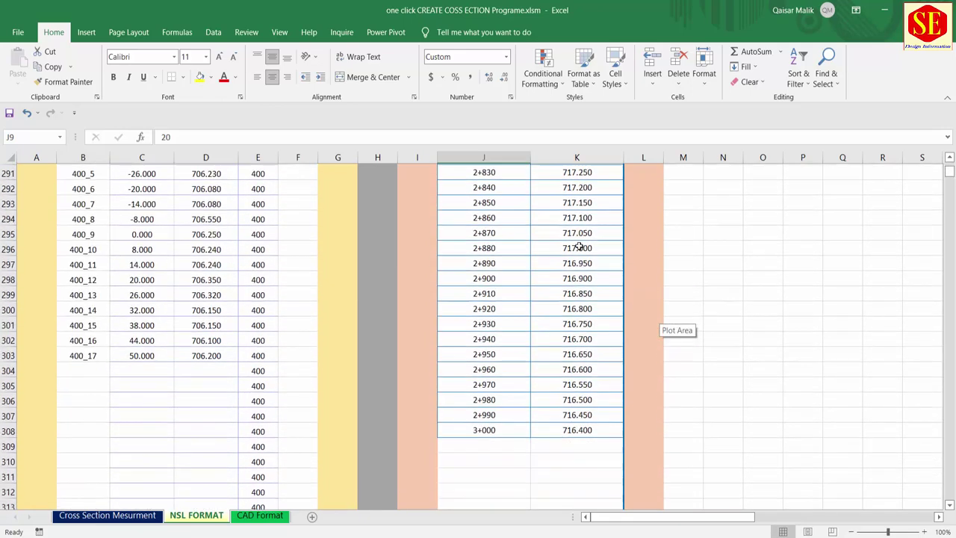
{"action": "scroll", "coordinate": [578, 246], "scroll_direction": "down", "scroll_amount": 1}
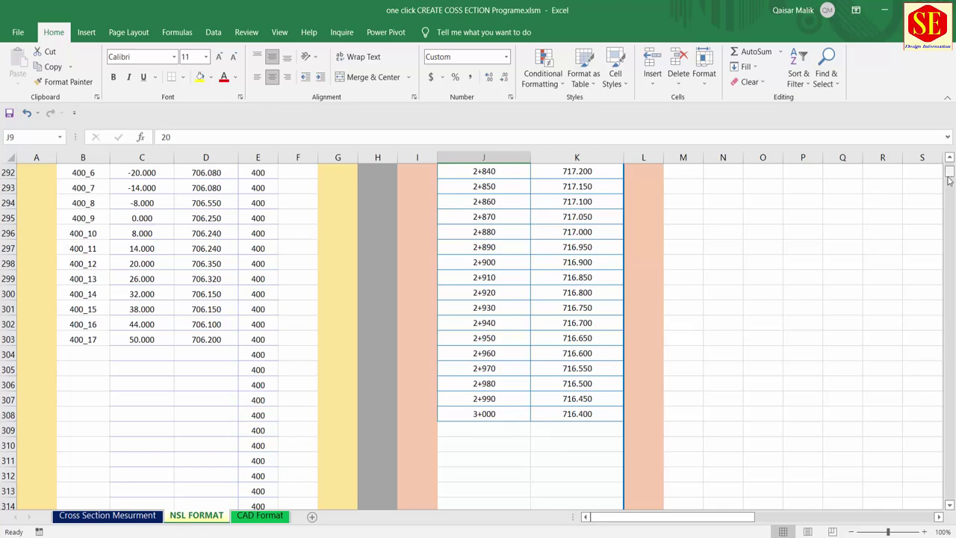
{"action": "left_click_drag", "start_coordinate": [949, 172], "coordinate": [949, 155]}
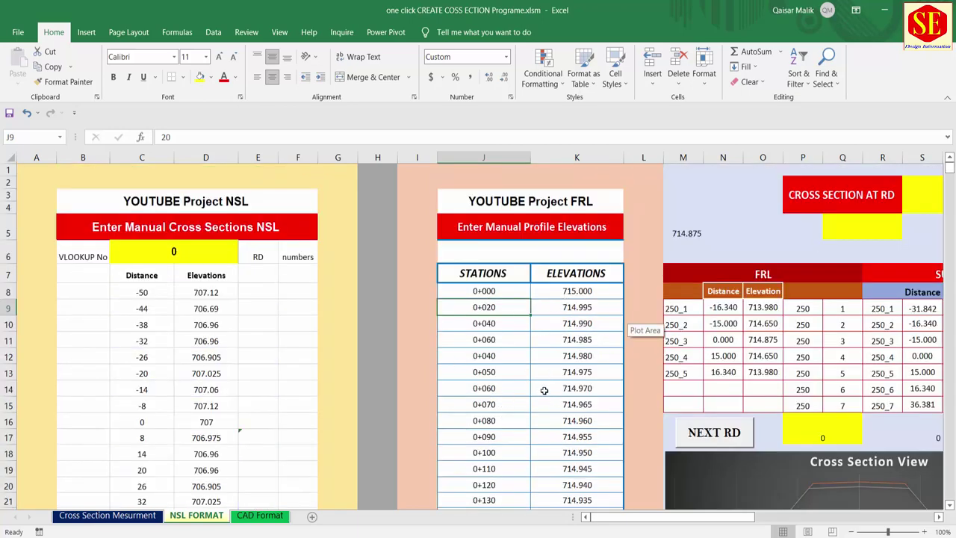
{"action": "left_click_drag", "start_coordinate": [647, 515], "coordinate": [684, 516]}
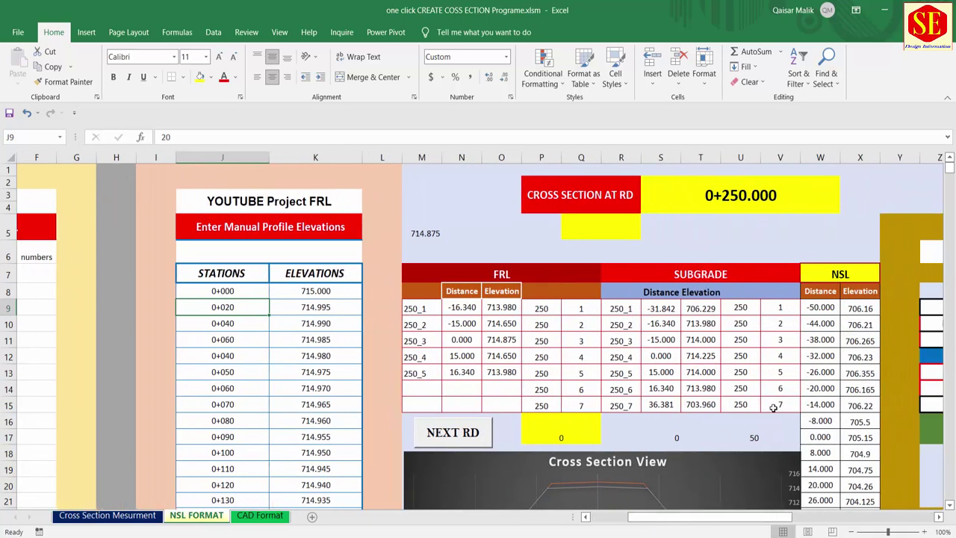
{"action": "scroll", "coordinate": [709, 380], "scroll_direction": "down", "scroll_amount": 1}
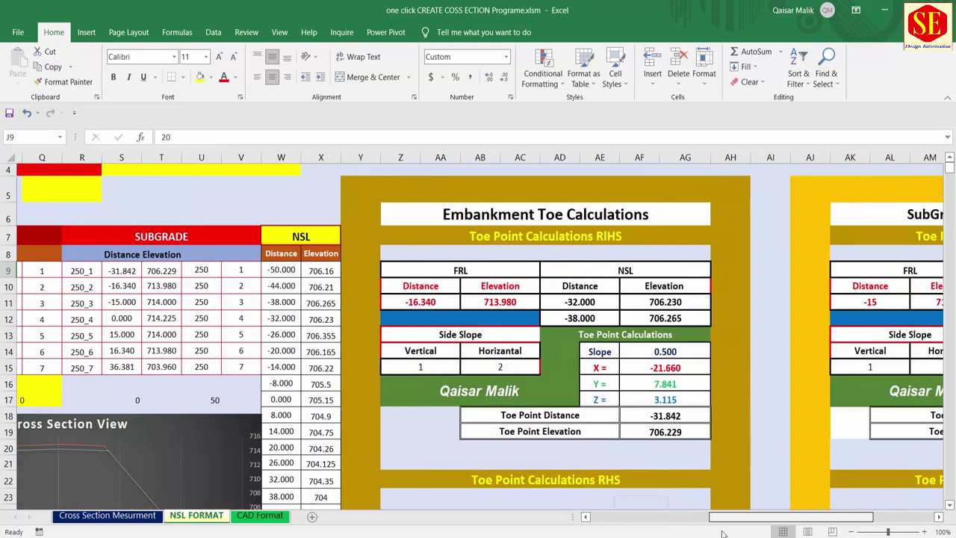
{"action": "mouse_move", "coordinate": [640, 516]}
{"action": "left_mouse_down"}
{"action": "mouse_move", "coordinate": [723, 516]}
{"action": "mouse_move", "coordinate": [757, 527]}
{"action": "left_mouse_up"}
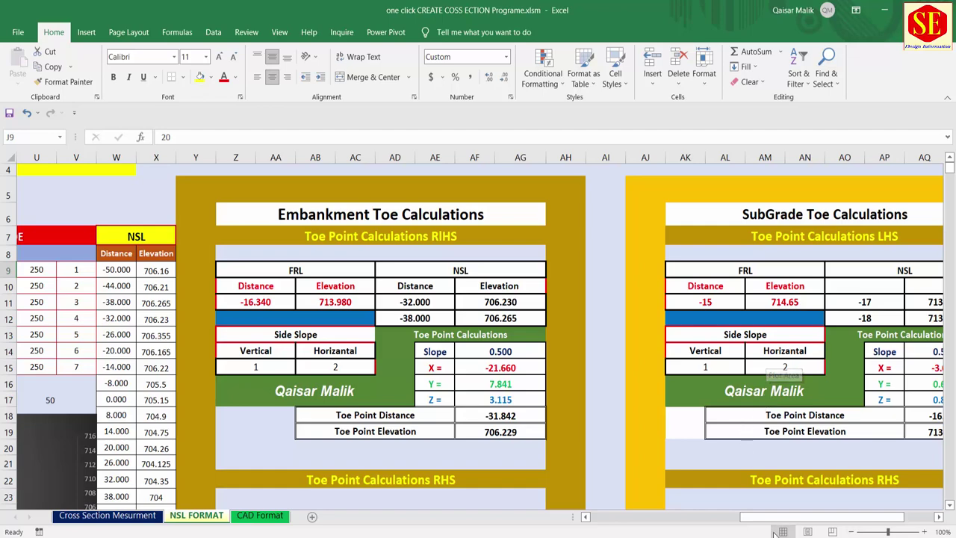
{"action": "left_click_drag", "start_coordinate": [772, 522], "coordinate": [724, 529]}
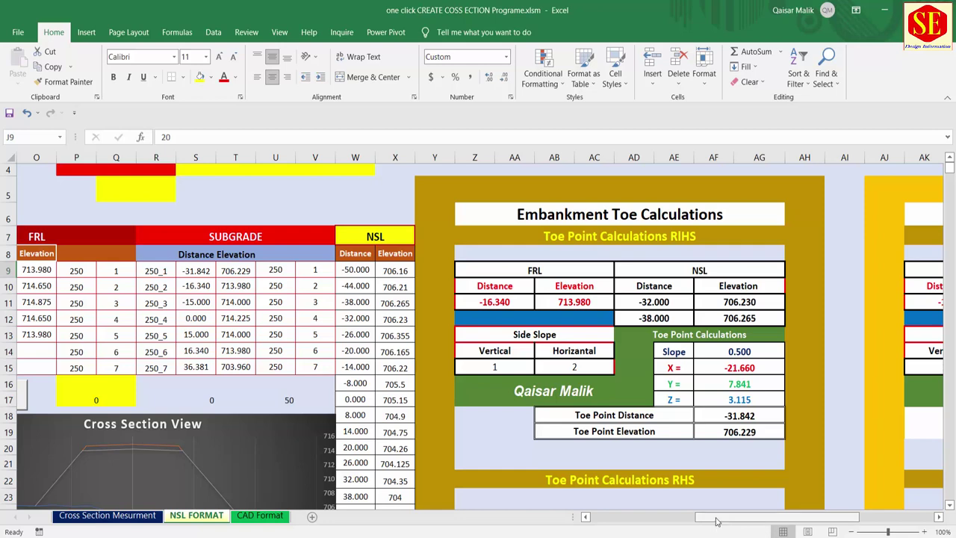
{"action": "left_click_drag", "start_coordinate": [713, 517], "coordinate": [668, 517]}
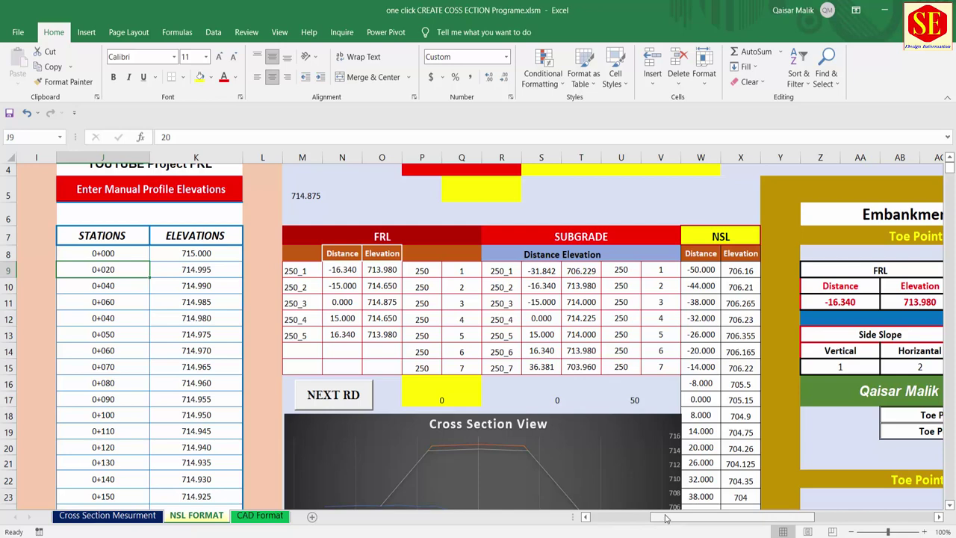
{"action": "left_click_drag", "start_coordinate": [667, 518], "coordinate": [607, 518]}
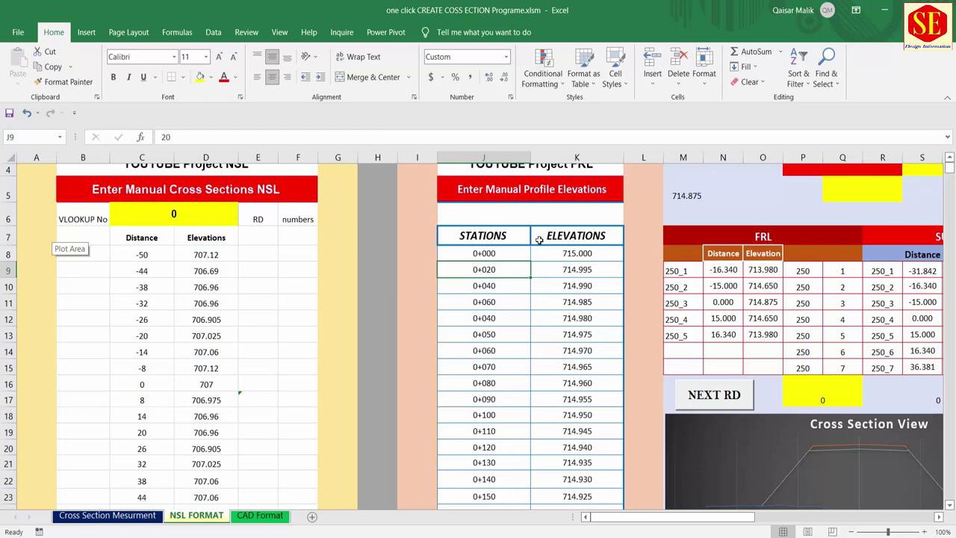
Step: Reset section number I8 to 0, advance to RD 0+050.000, then bring Drawing3 forward
{"action": "left_click", "coordinate": [108, 516]}
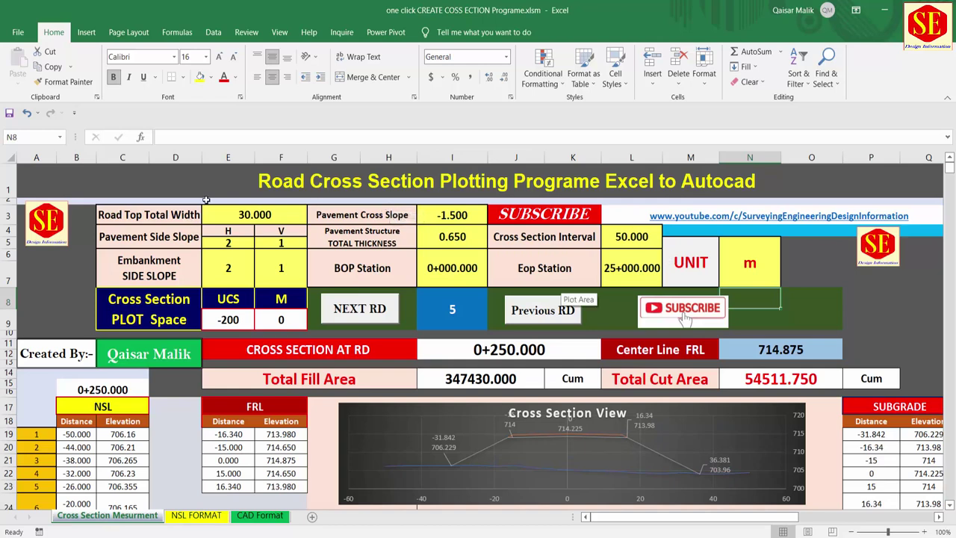
{"action": "left_click", "coordinate": [458, 305]}
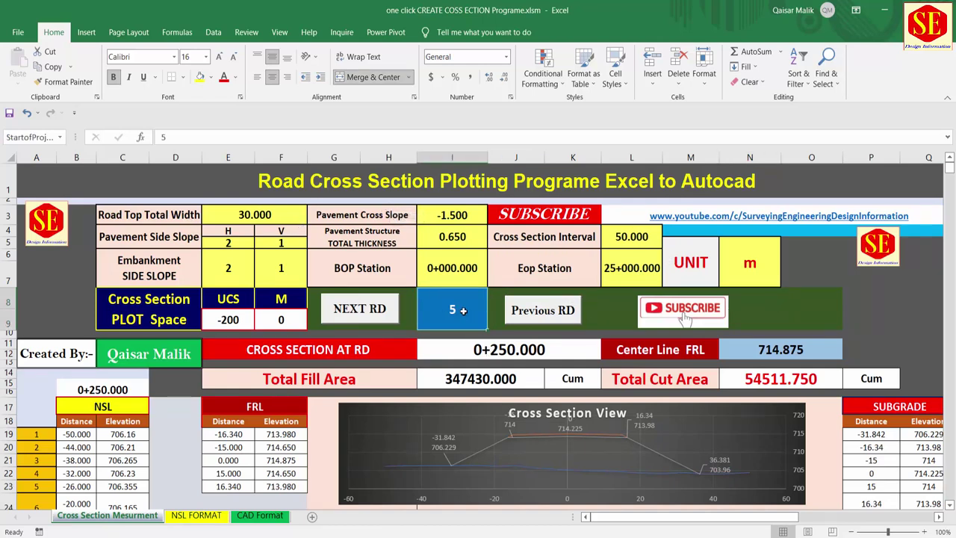
{"action": "type", "text": "0"}
{"action": "key", "text": "Return"}
{"action": "left_click", "coordinate": [434, 277]}
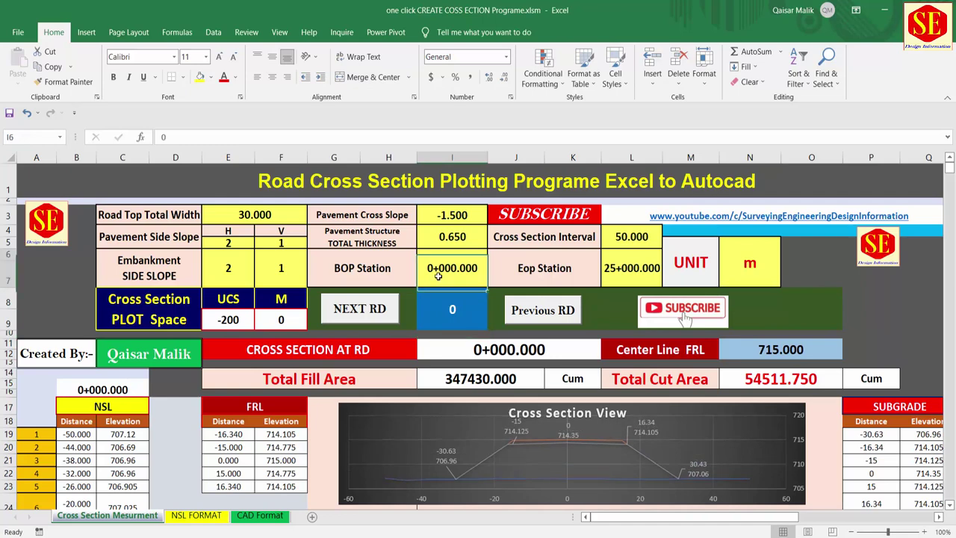
{"action": "left_click", "coordinate": [360, 314]}
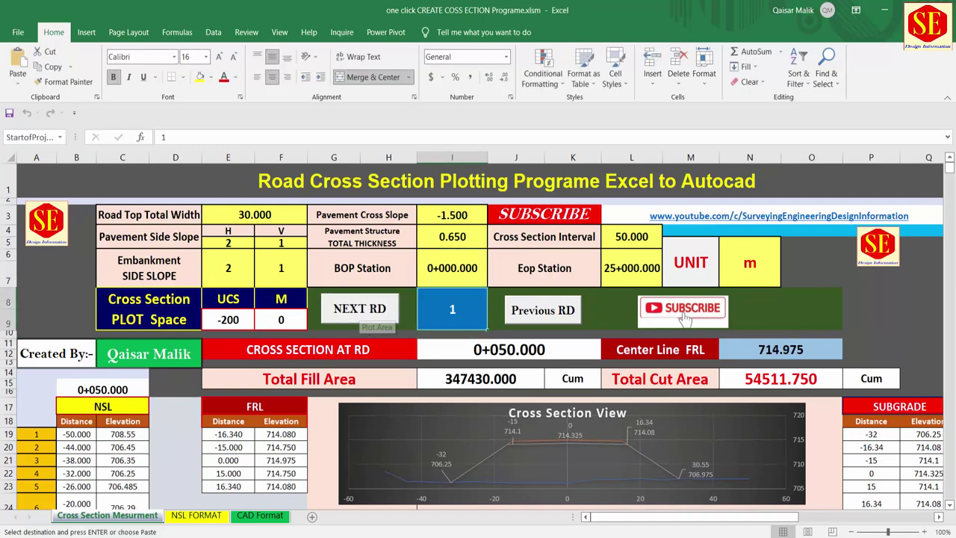
{"action": "left_click", "coordinate": [736, 478]}
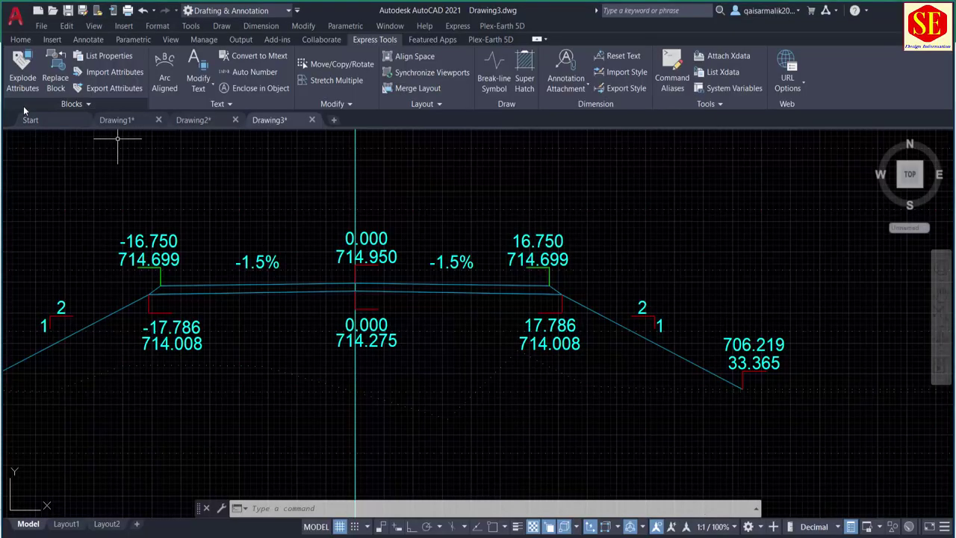
Step: In a new Drawing4, paste the script to plot the RD 0+050 cross-section, then return to Excel
{"action": "left_click", "coordinate": [334, 121]}
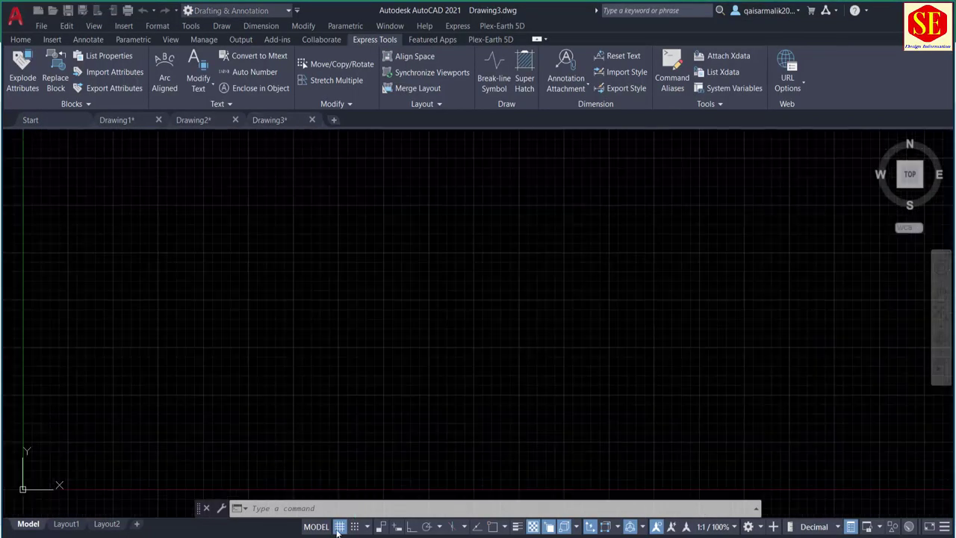
{"action": "right_click", "coordinate": [303, 506]}
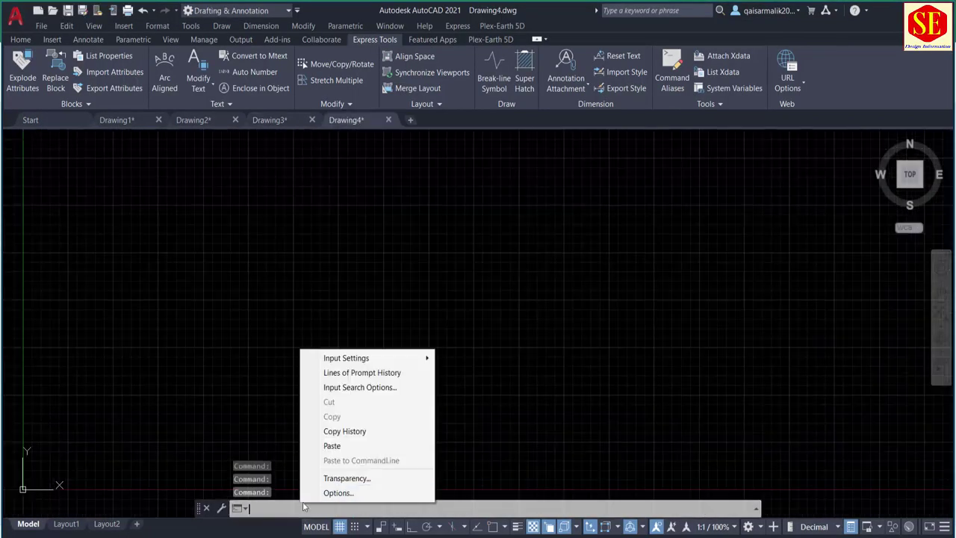
{"action": "left_click", "coordinate": [342, 446]}
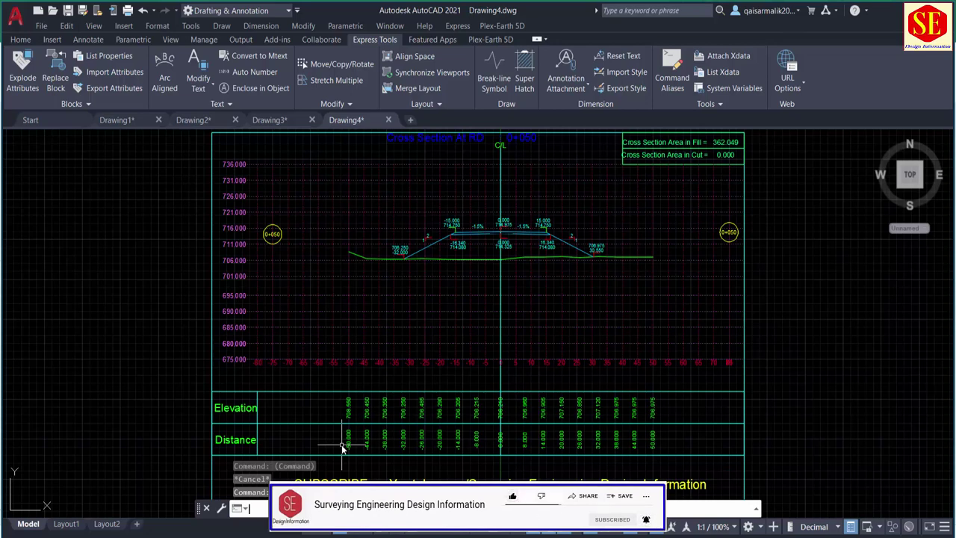
{"action": "scroll", "coordinate": [510, 244], "scroll_direction": "up", "scroll_amount": 4}
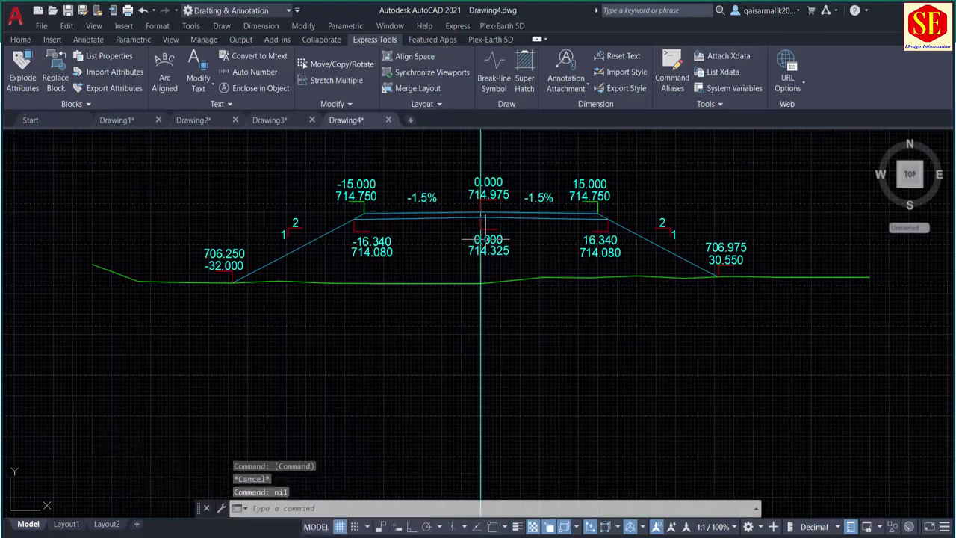
{"action": "key", "text": "alt+Tab"}
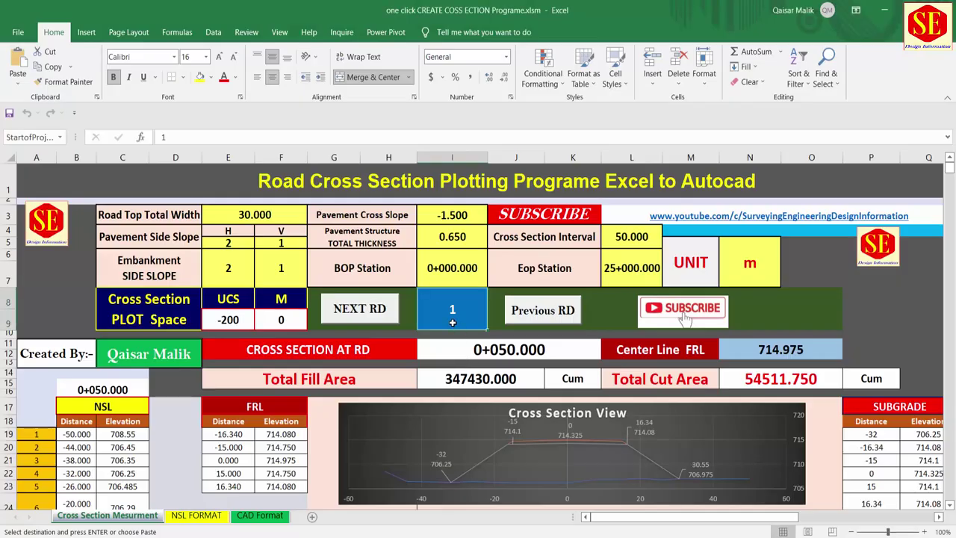
Step: Step the sheet forward through stations 0+100 and 0+150
{"action": "left_click", "coordinate": [366, 312]}
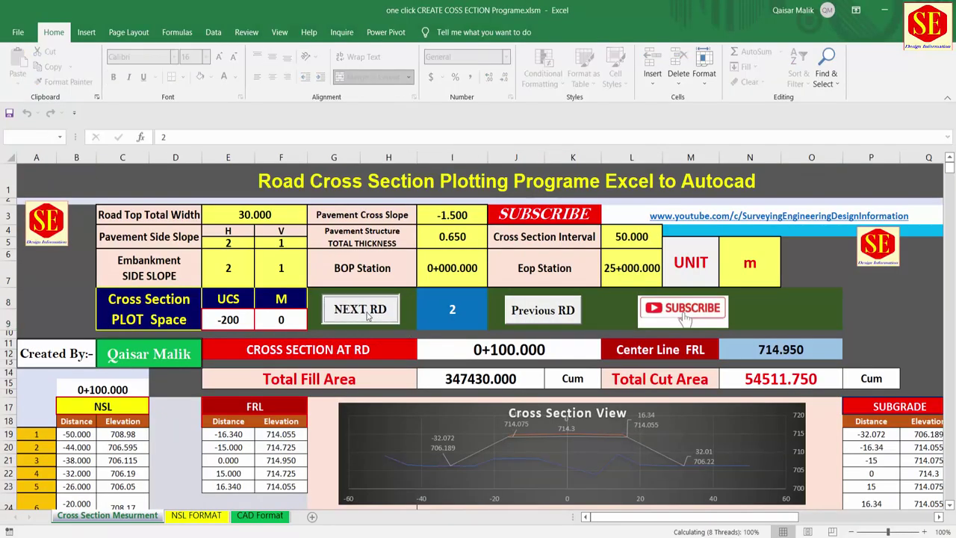
{"action": "left_click", "coordinate": [367, 316]}
{"action": "scroll", "coordinate": [551, 316], "scroll_direction": "down", "scroll_amount": 1}
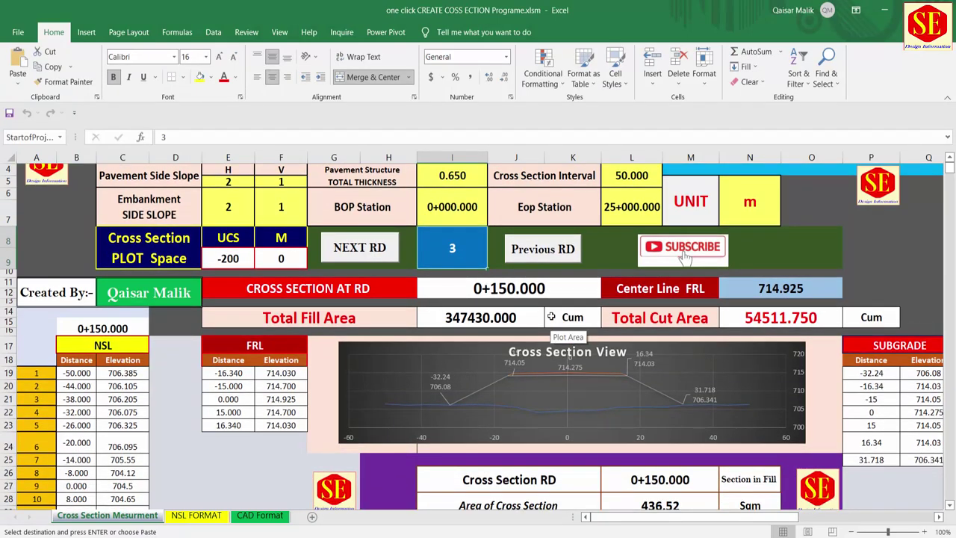
{"action": "scroll", "coordinate": [545, 357], "scroll_direction": "up", "scroll_amount": 1}
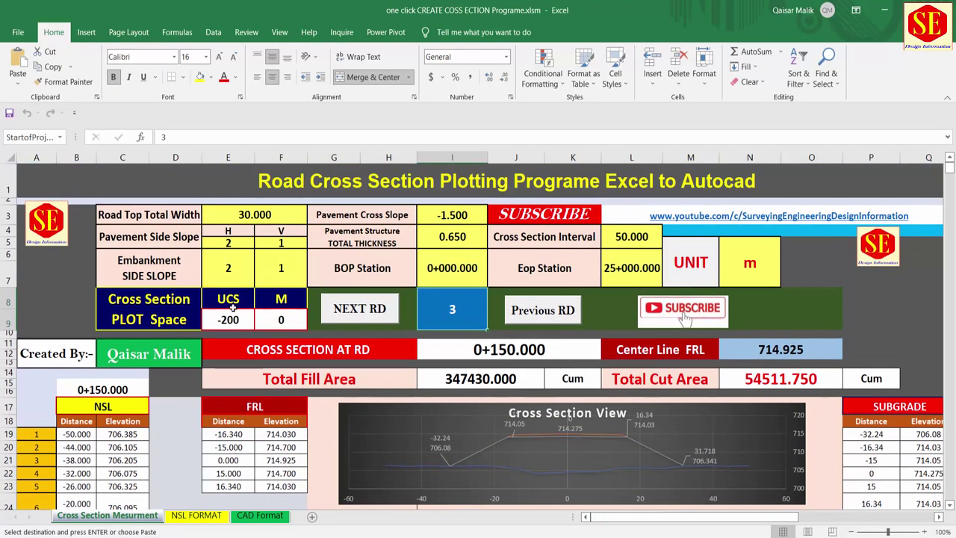
Step: Set the UCS plot space value in E9 to 0
{"action": "left_click", "coordinate": [231, 303]}
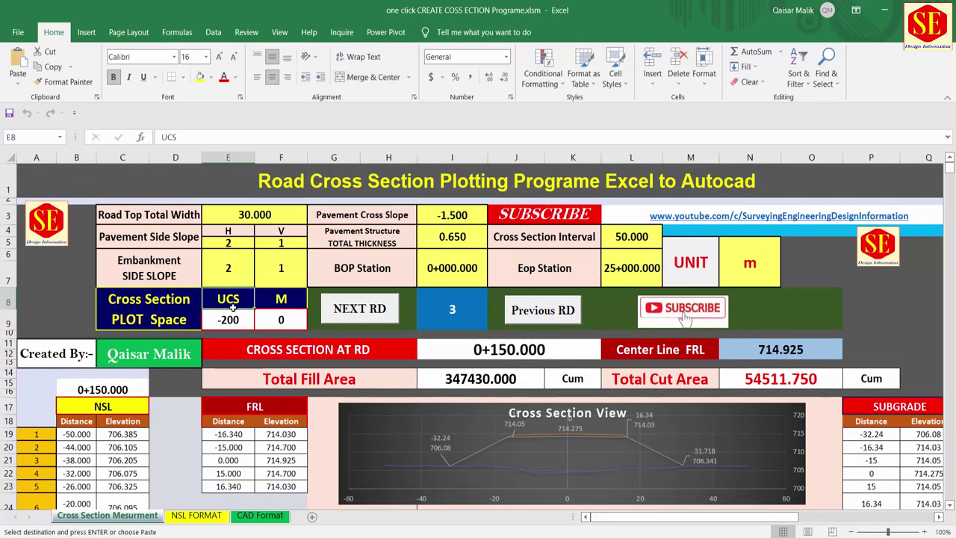
{"action": "left_click", "coordinate": [221, 324]}
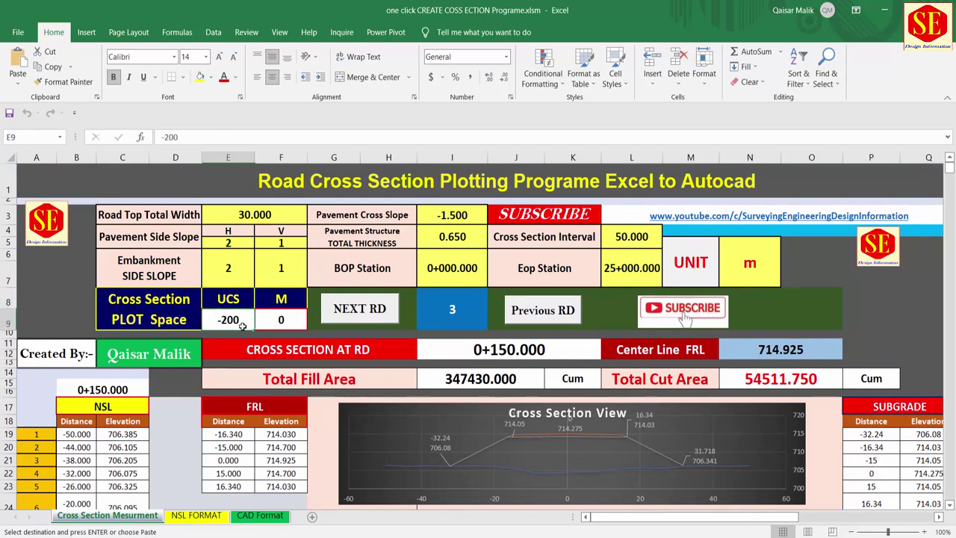
{"action": "type", "text": "0"}
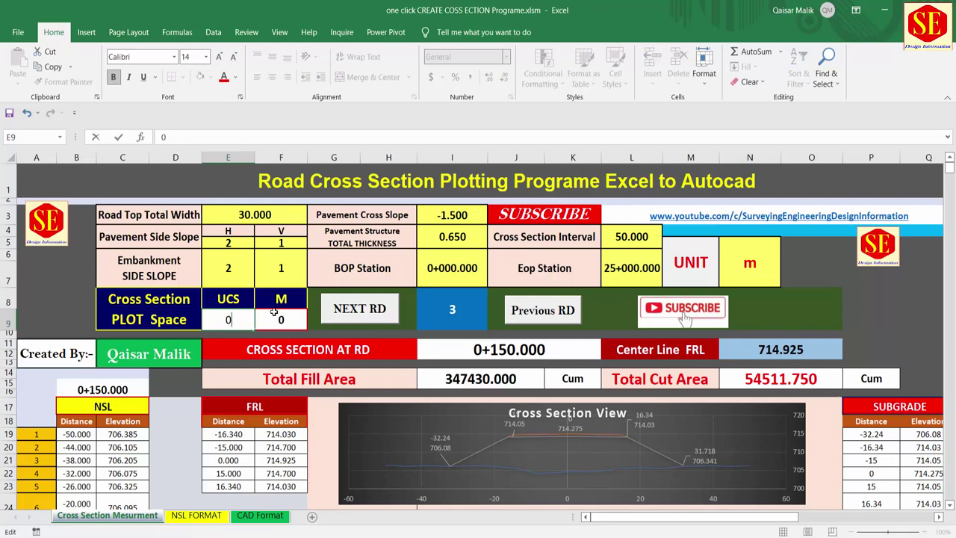
{"action": "key", "text": "ctrl+Return"}
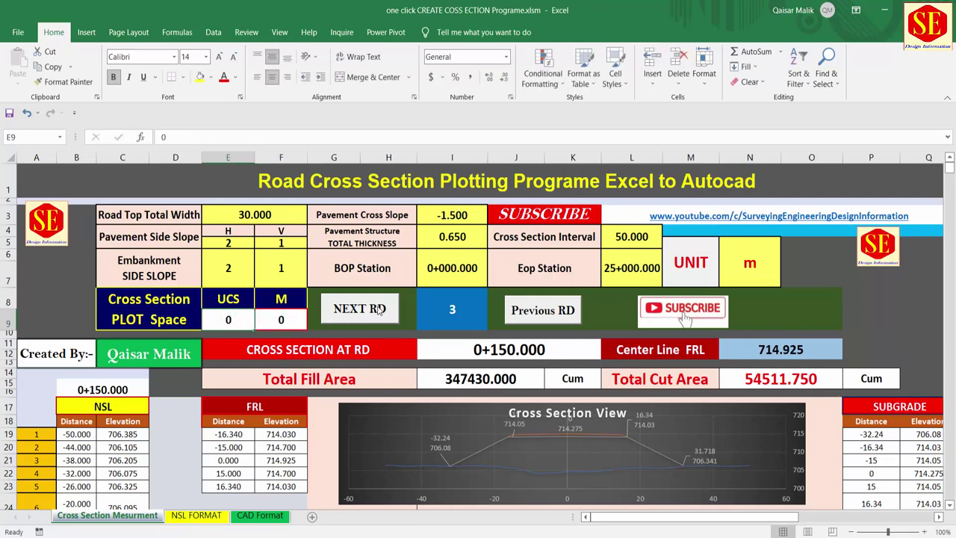
Step: Reset the station counter to 0, advance to station 0+050.000, and switch to AutoCAD's Drawing4
{"action": "left_click", "coordinate": [423, 314]}
{"action": "type", "text": "0"}
{"action": "key", "text": "Return"}
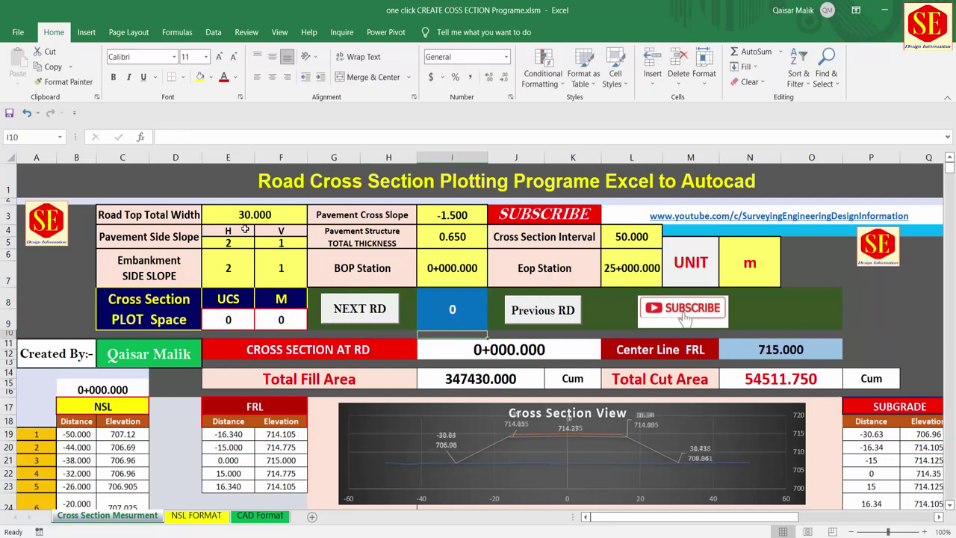
{"action": "left_click", "coordinate": [359, 308]}
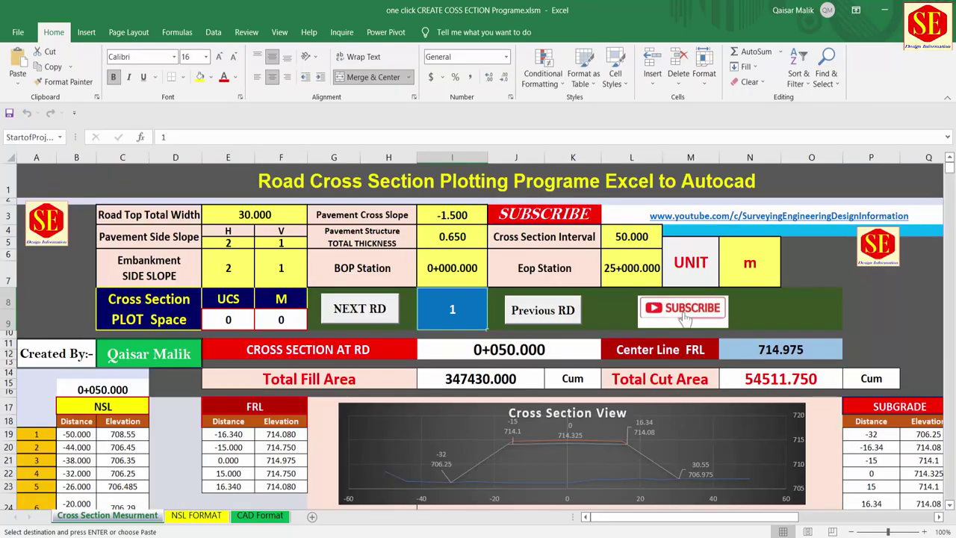
{"action": "left_click", "coordinate": [845, 482]}
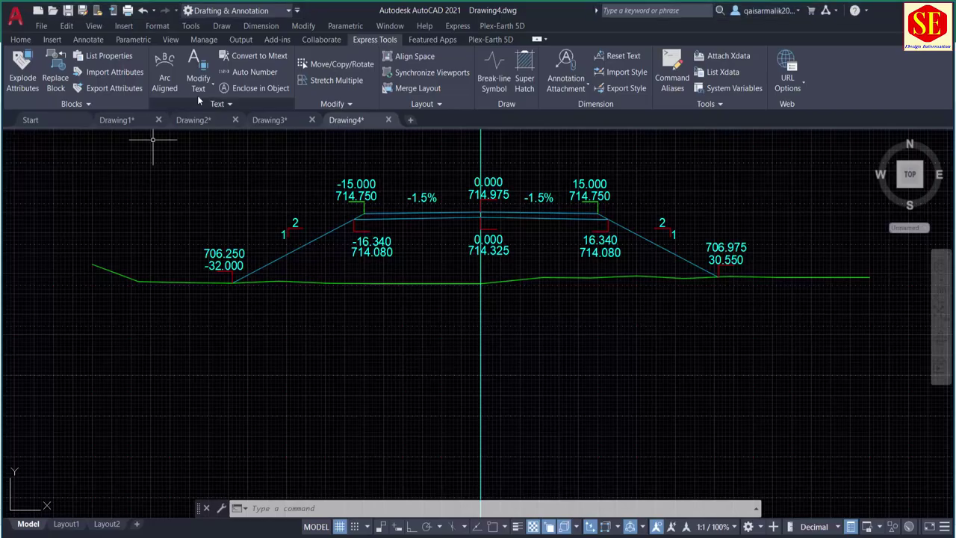
Step: In a new AutoCAD drawing, paste the 0+050 plotting commands into the command line
{"action": "left_click", "coordinate": [409, 119]}
{"action": "right_click", "coordinate": [284, 514]}
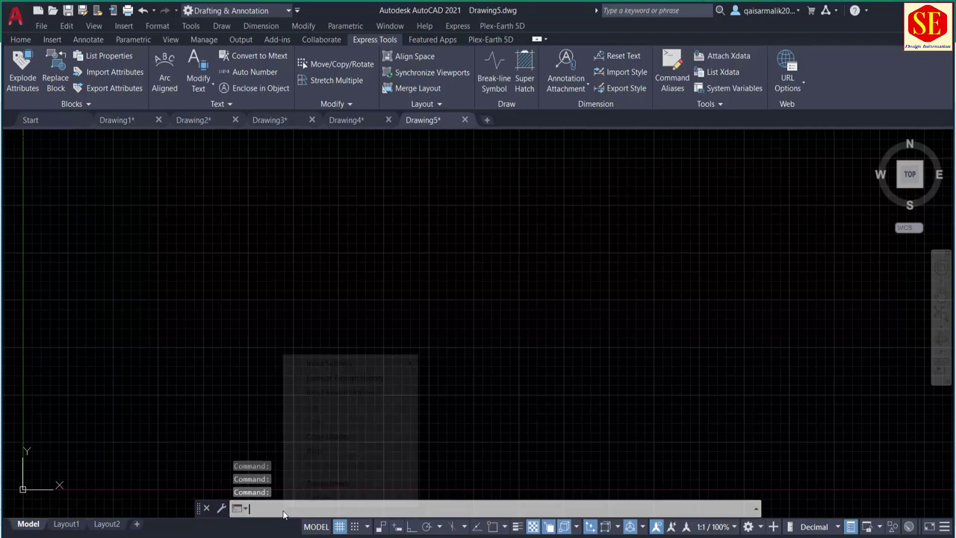
{"action": "left_click", "coordinate": [337, 456]}
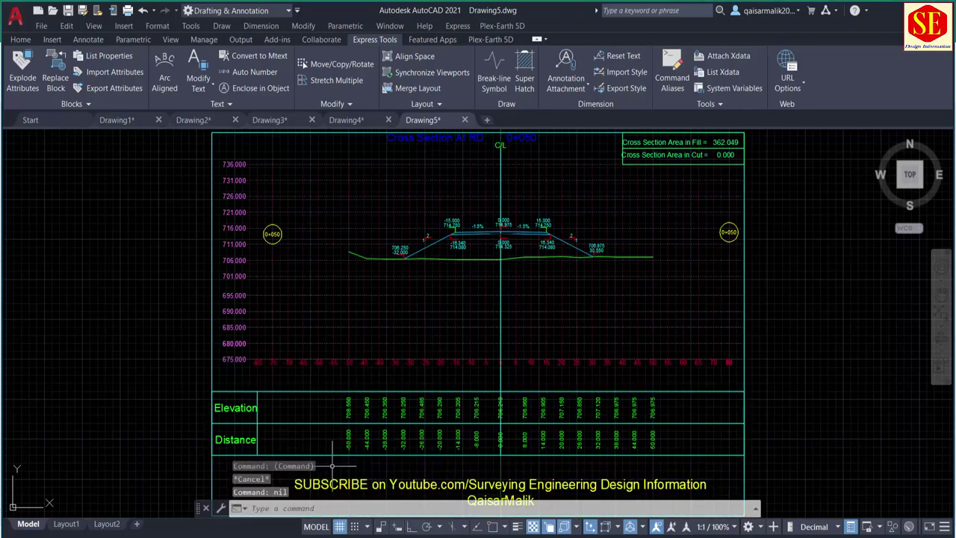
Step: Advance the Excel sheet to station 0+100.000 and return to Drawing5
{"action": "key", "text": "alt+Tab"}
{"action": "left_click", "coordinate": [360, 314]}
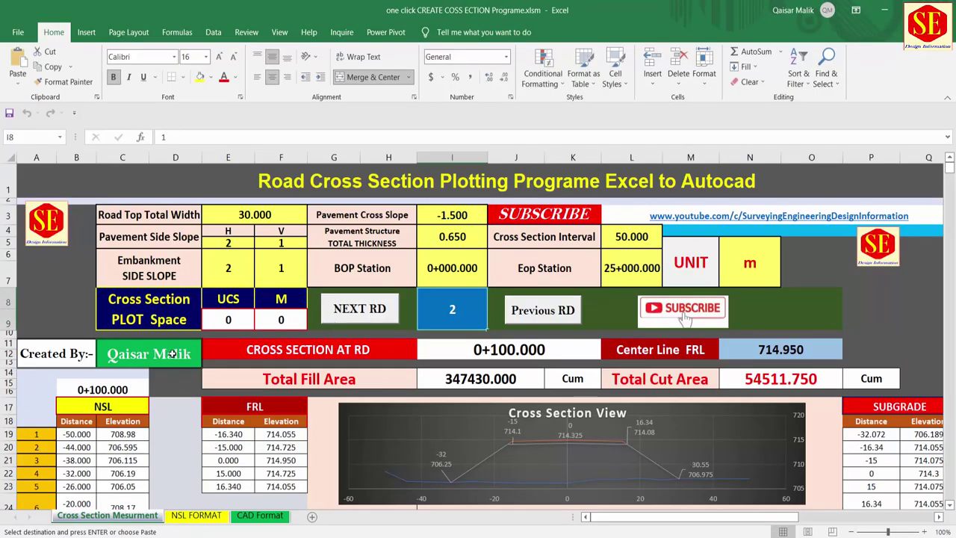
{"action": "mouse_move", "coordinate": [515, 536]}
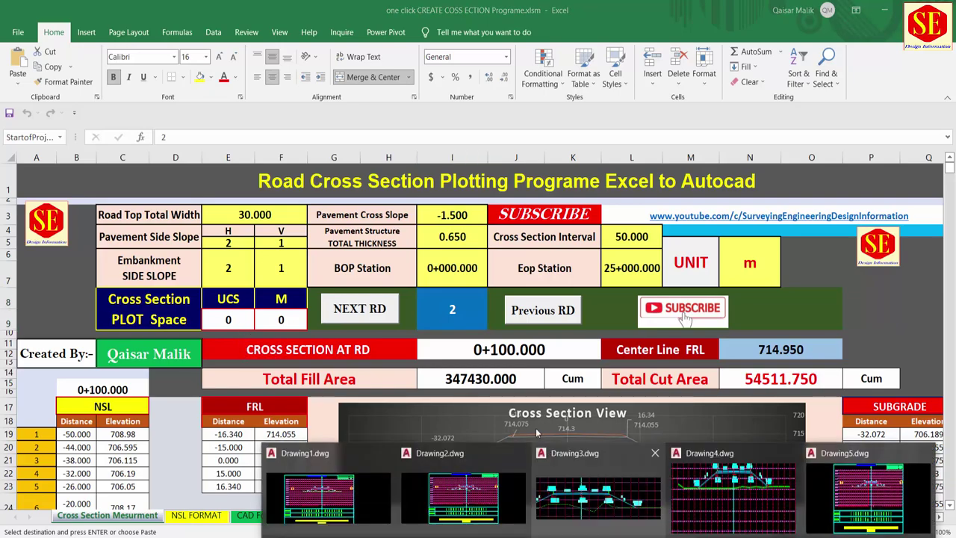
{"action": "left_click", "coordinate": [866, 485]}
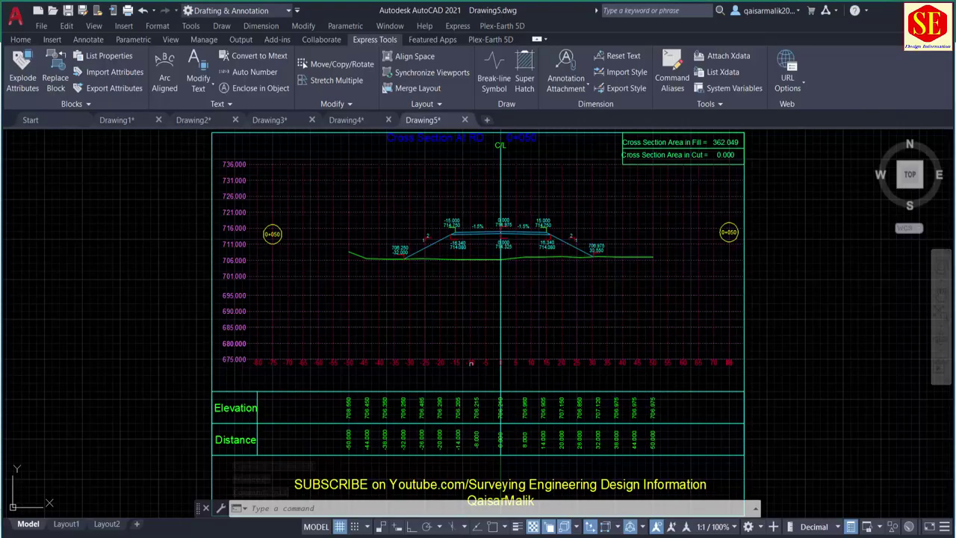
Step: Paste the 0+100 plotting commands into Drawing5's command line, then return to Excel
{"action": "right_click", "coordinate": [325, 507]}
{"action": "left_click", "coordinate": [356, 451]}
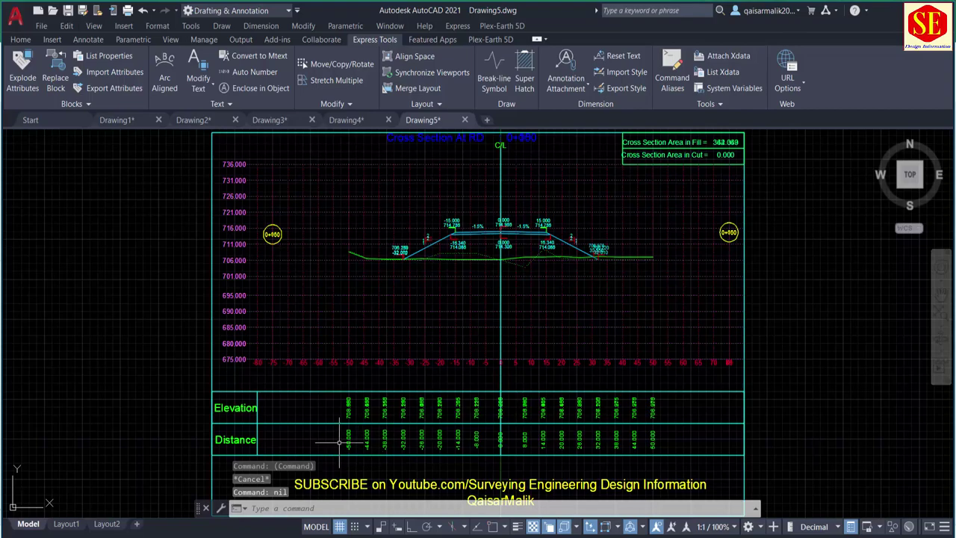
{"action": "key", "text": "alt+Tab"}
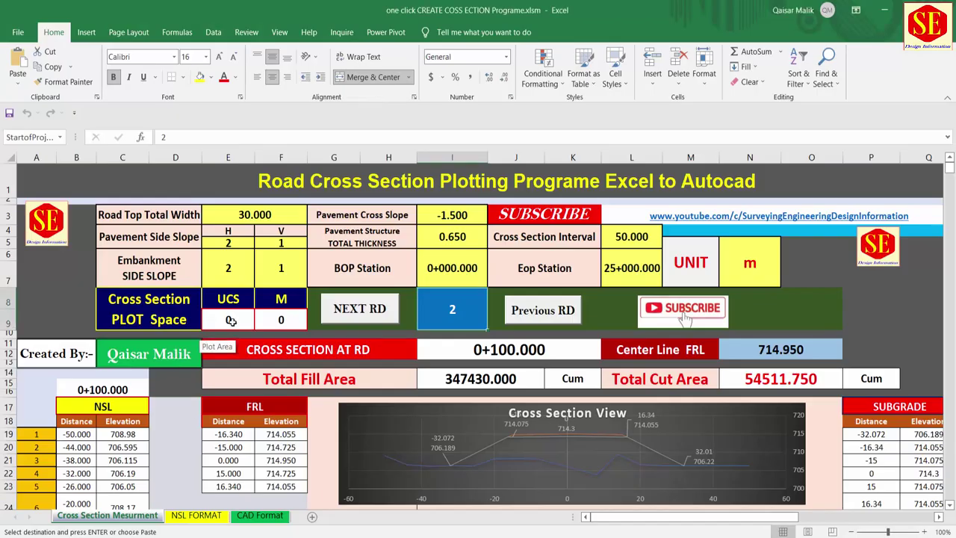
Step: Set the M plot space to 200, keeping the sheet at station 0+100.000
{"action": "left_click", "coordinate": [281, 319]}
{"action": "left_click", "coordinate": [217, 321]}
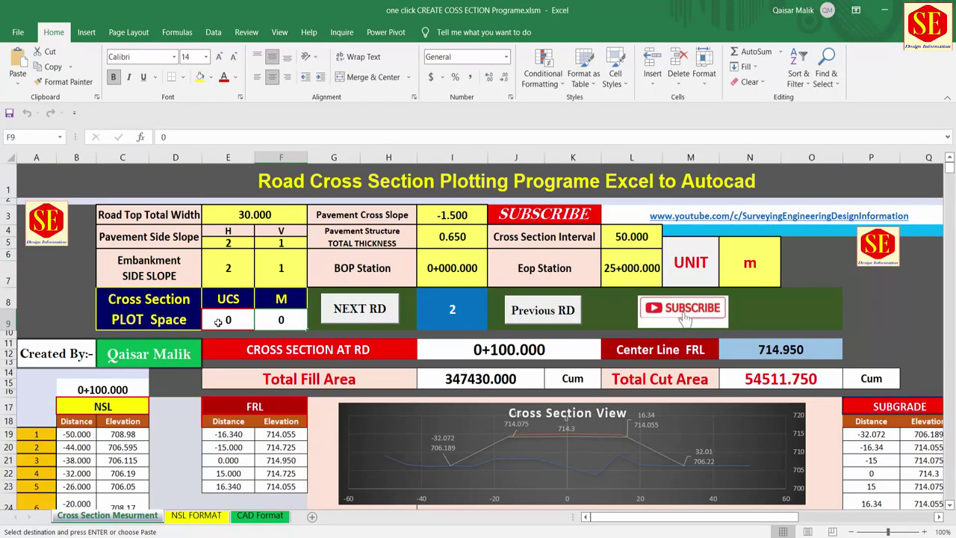
{"action": "left_click", "coordinate": [223, 321]}
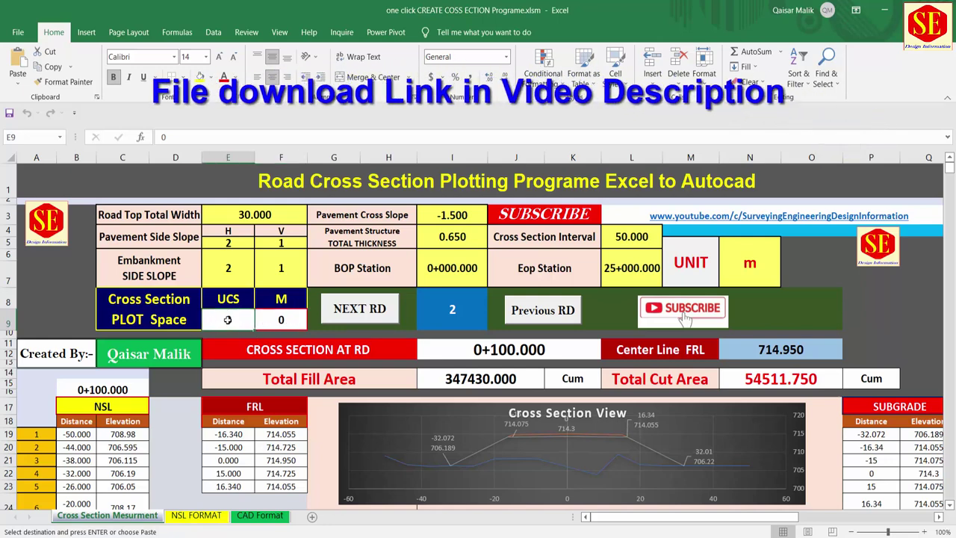
{"action": "left_click", "coordinate": [286, 316]}
{"action": "type", "text": "2"}
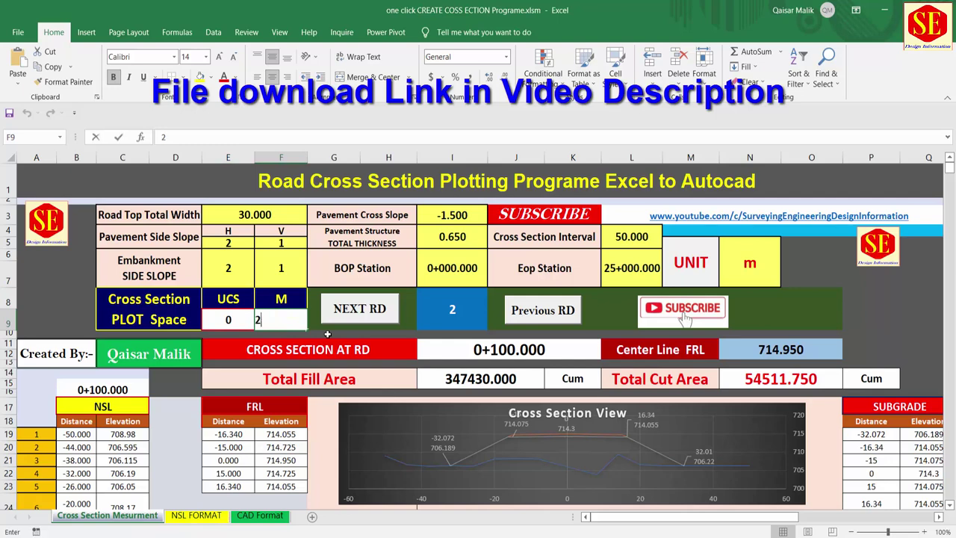
{"action": "type", "text": "00"}
{"action": "key", "text": "Return"}
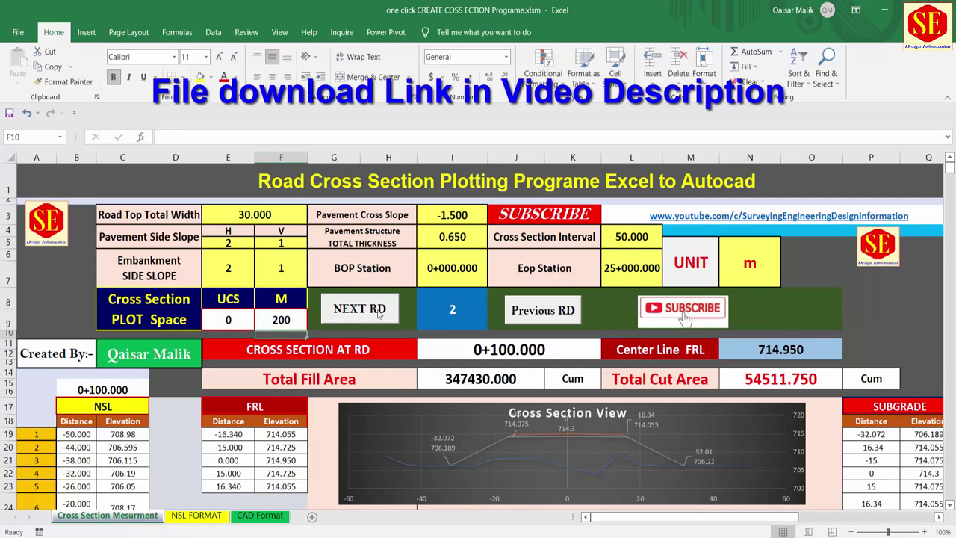
{"action": "left_click", "coordinate": [380, 314]}
{"action": "left_click", "coordinate": [538, 318]}
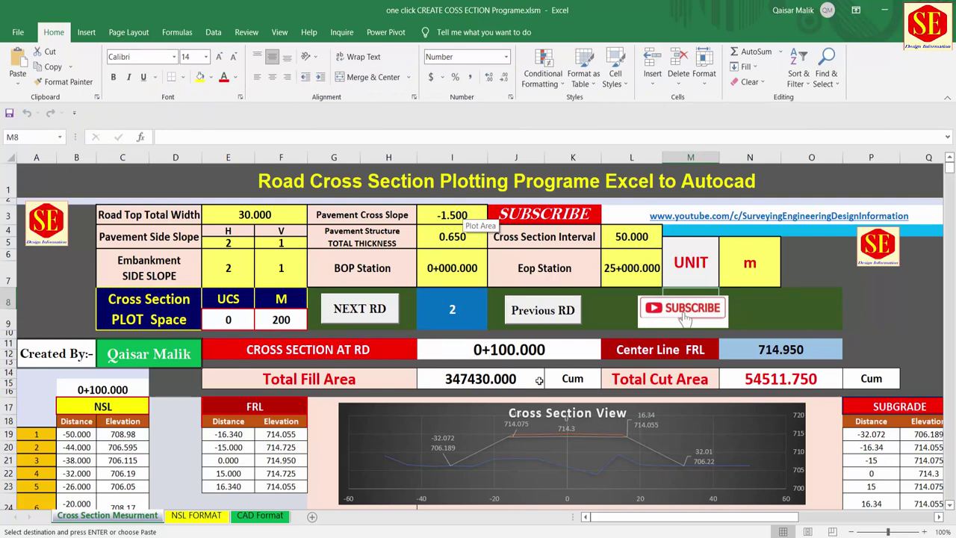
Step: Zoom out in Drawing5 and paste the section plotting commands into the command line
{"action": "left_click", "coordinate": [747, 482]}
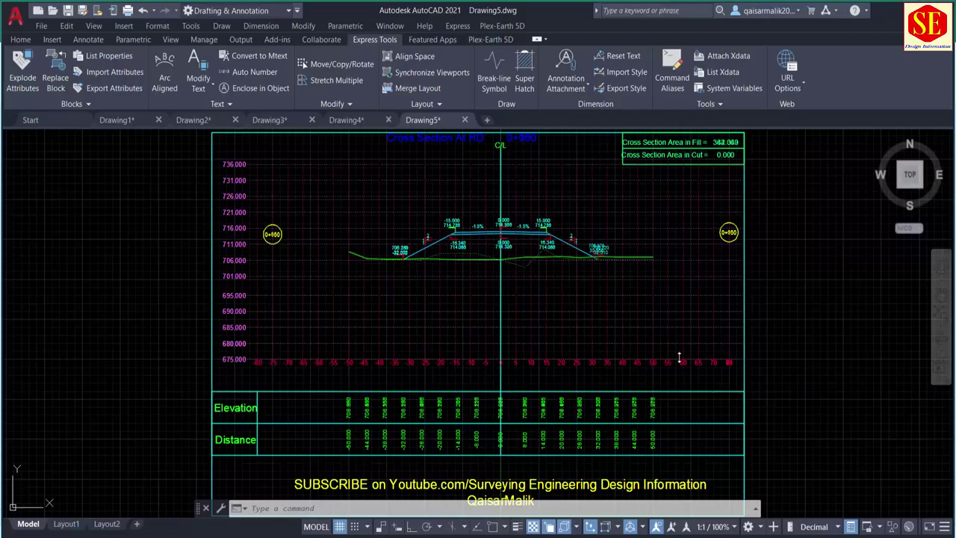
{"action": "scroll", "coordinate": [478, 220], "scroll_direction": "up", "scroll_amount": 4}
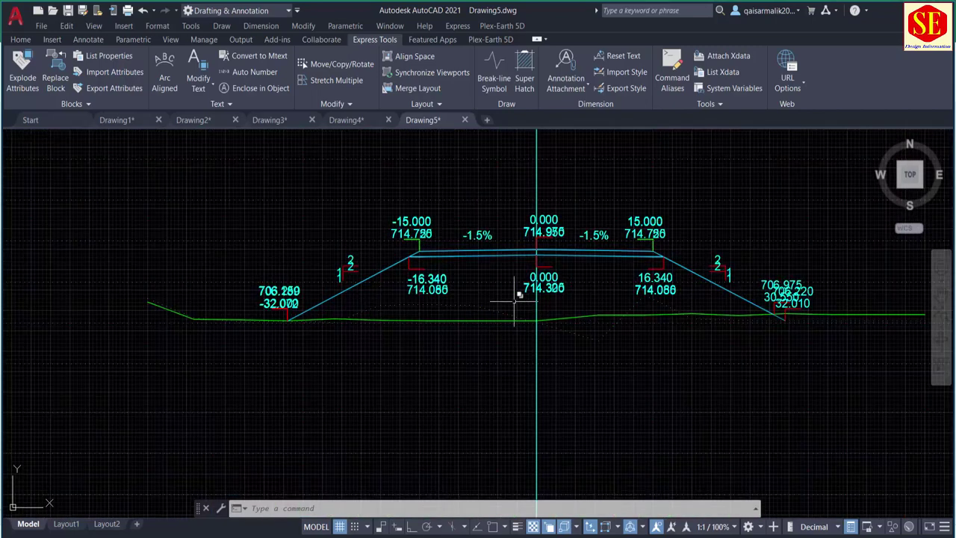
{"action": "scroll", "coordinate": [310, 345], "scroll_direction": "down", "scroll_amount": 5}
{"action": "scroll", "coordinate": [345, 322], "scroll_direction": "down", "scroll_amount": 5}
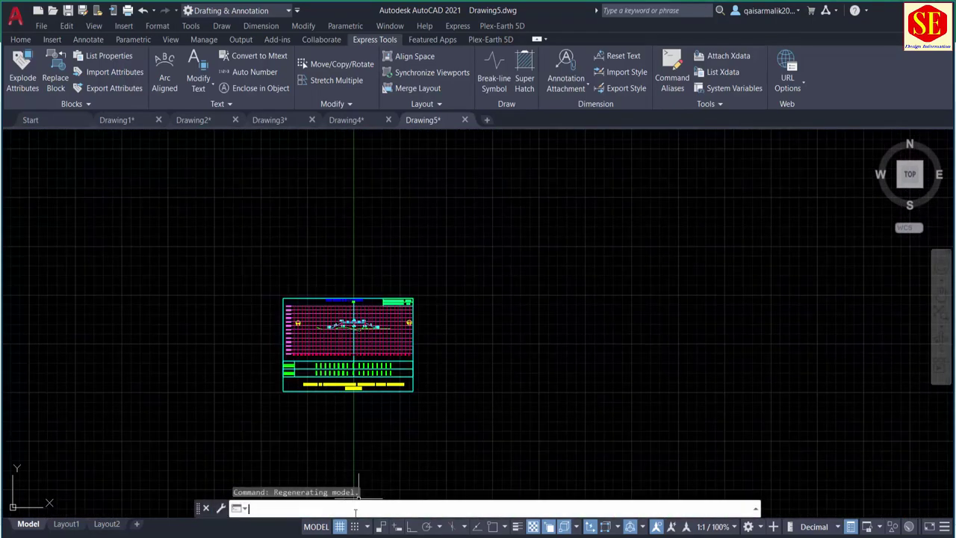
{"action": "right_click", "coordinate": [357, 508]}
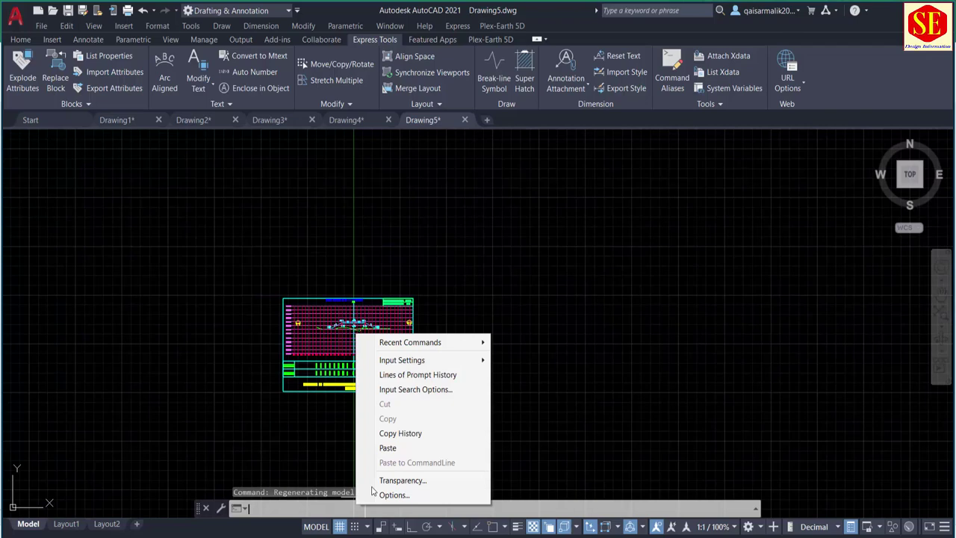
{"action": "left_click", "coordinate": [394, 449]}
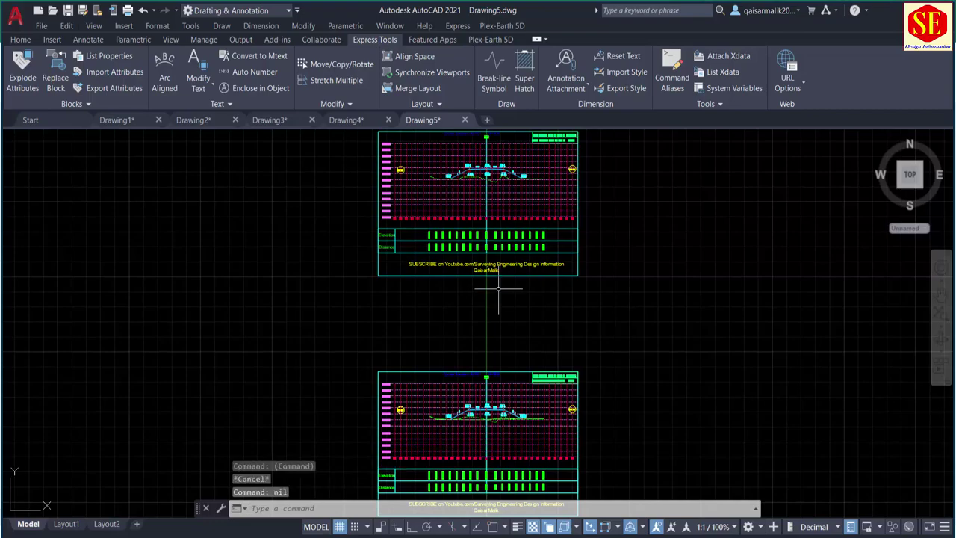
Step: Set Excel's M plot space to 400, advance to station 0+150.000, and switch to Drawing4
{"action": "key", "text": "alt+Tab"}
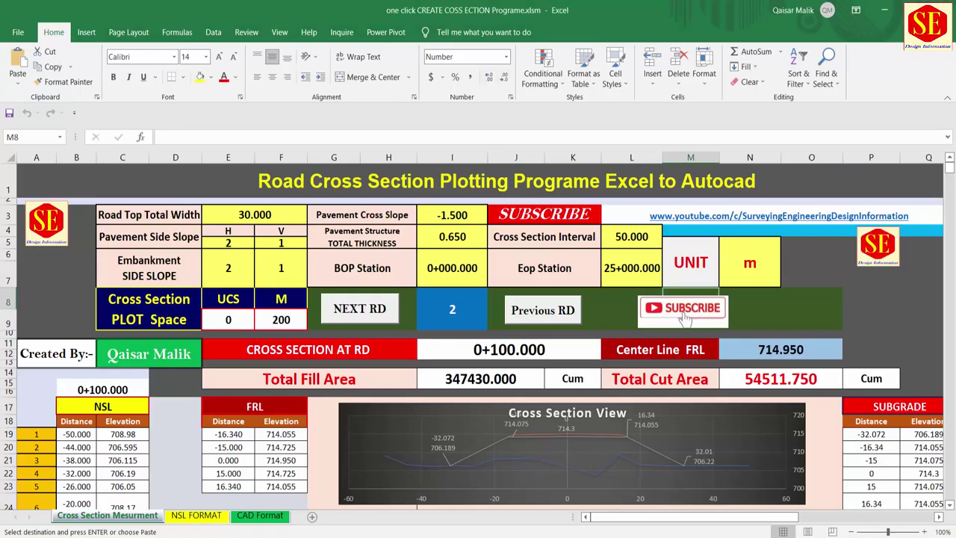
{"action": "left_click", "coordinate": [295, 322]}
{"action": "type", "text": "400"}
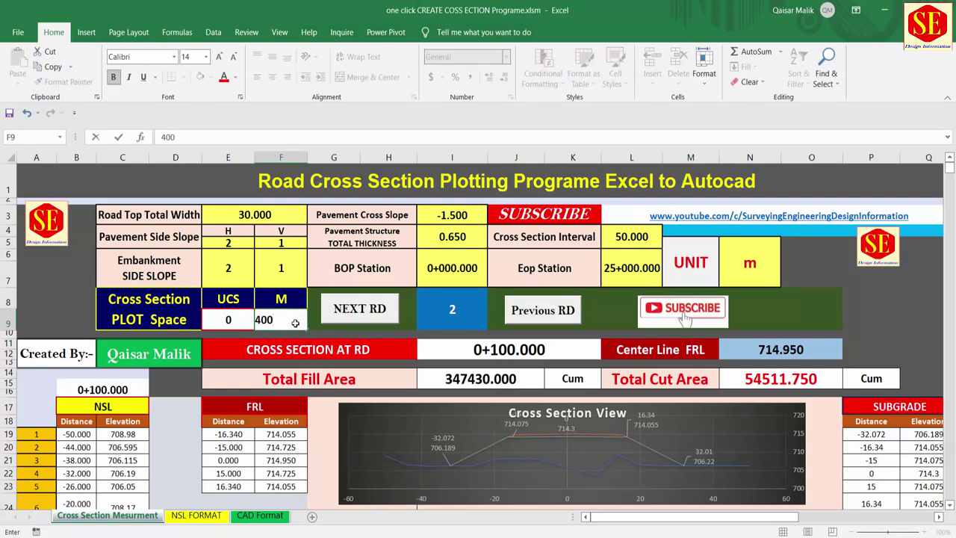
{"action": "key", "text": "Return"}
{"action": "left_click", "coordinate": [360, 309]}
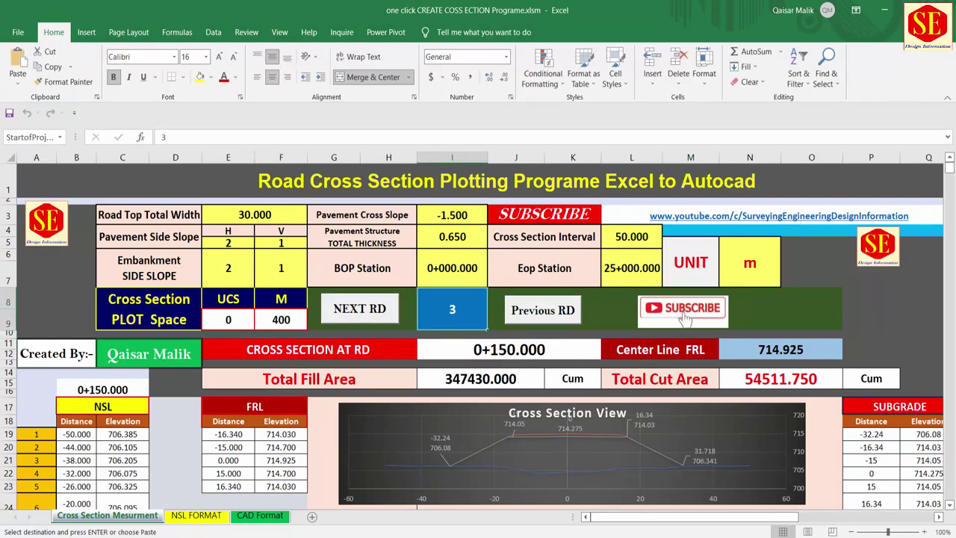
{"action": "mouse_move", "coordinate": [628, 525]}
{"action": "left_click", "coordinate": [731, 481]}
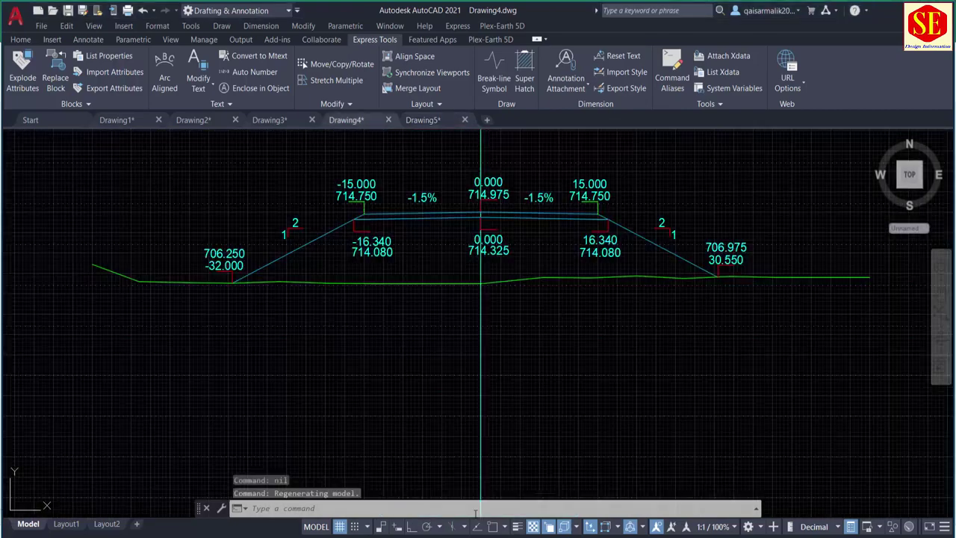
Step: Zoom out in Drawing4, paste the 0+150 plotting commands, then return to Excel
{"action": "scroll", "coordinate": [411, 383], "scroll_direction": "down", "scroll_amount": 5}
{"action": "scroll", "coordinate": [399, 360], "scroll_direction": "down", "scroll_amount": 3}
{"action": "scroll", "coordinate": [419, 321], "scroll_direction": "down", "scroll_amount": 3}
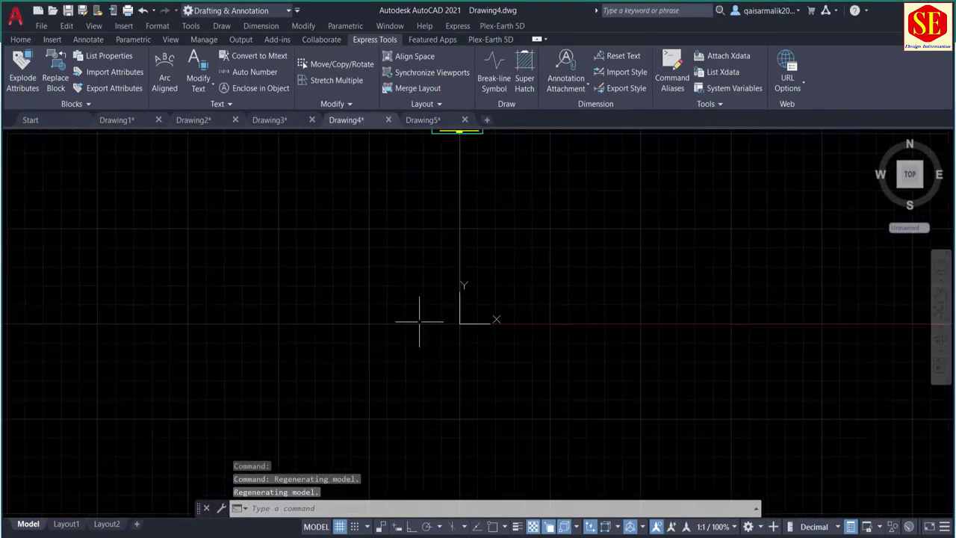
{"action": "right_click", "coordinate": [440, 505]}
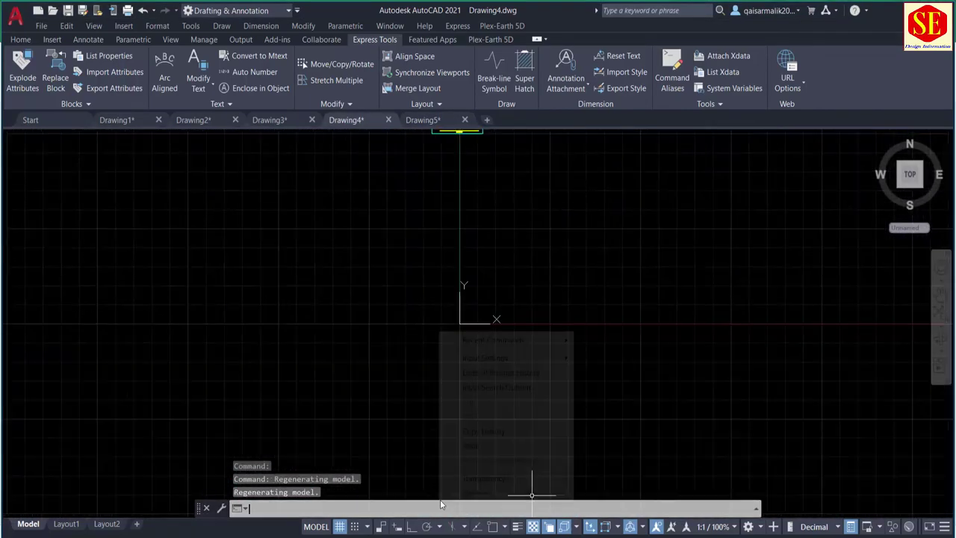
{"action": "left_click", "coordinate": [474, 441]}
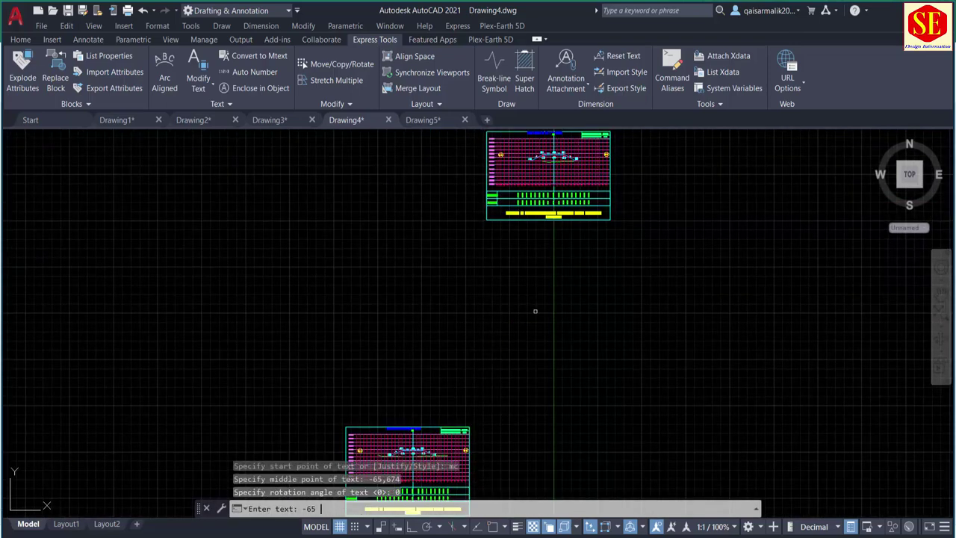
{"action": "key", "text": "alt+Tab"}
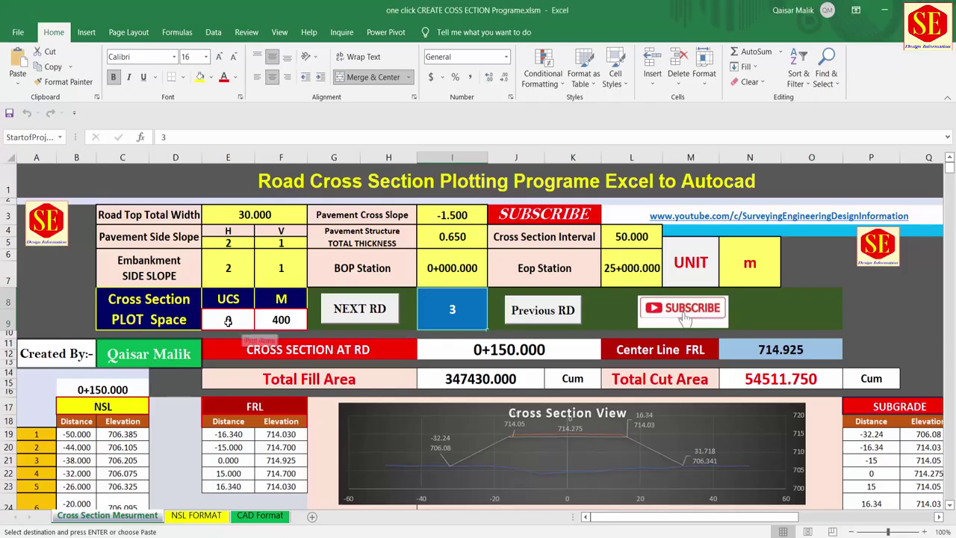
Step: Set the UCS plot space to 300, advance to section 4 at 0+200.000, and switch to Drawing4
{"action": "type", "text": "300"}
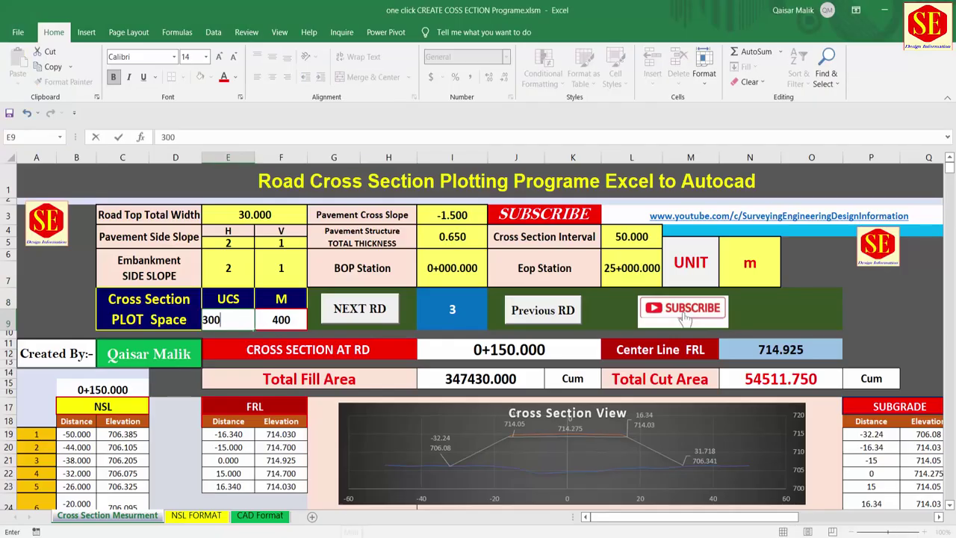
{"action": "key", "text": "Return"}
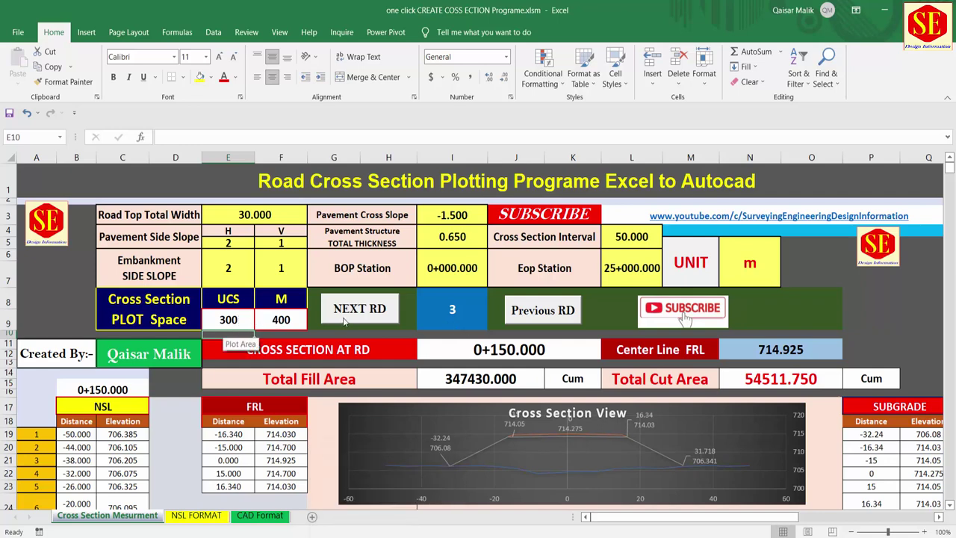
{"action": "left_click", "coordinate": [344, 321]}
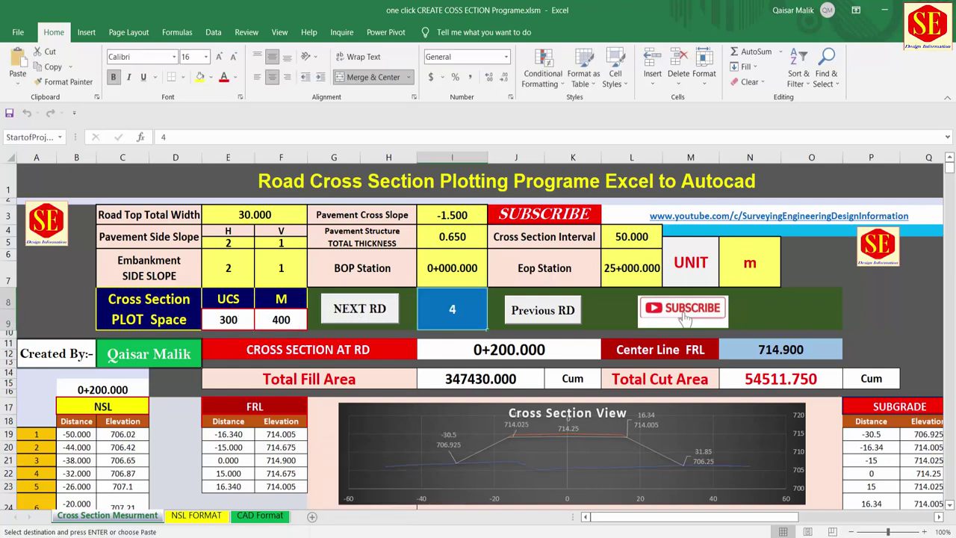
{"action": "left_click", "coordinate": [805, 498]}
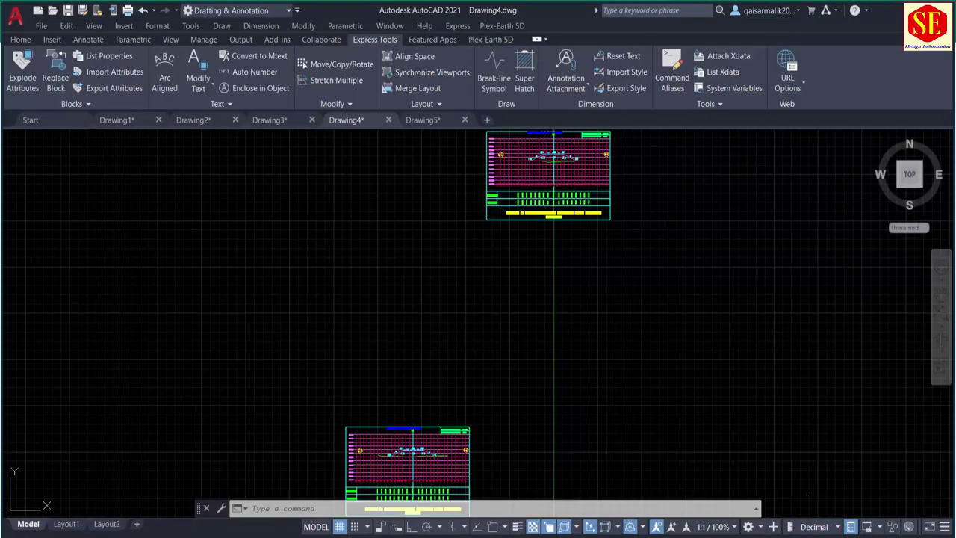
Step: Paste the 0+200 plotting commands into Drawing4, check the result, then return to Excel
{"action": "right_click", "coordinate": [540, 511]}
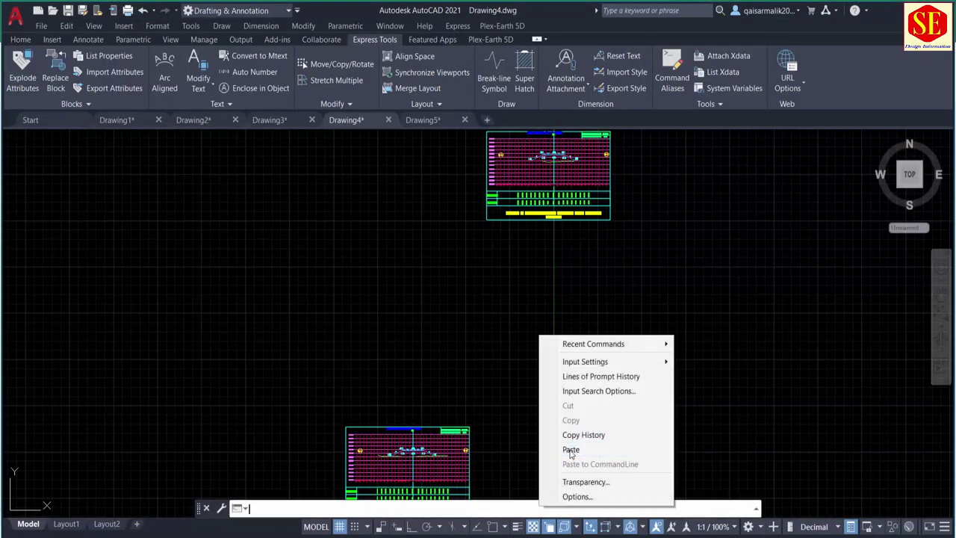
{"action": "left_click", "coordinate": [571, 451]}
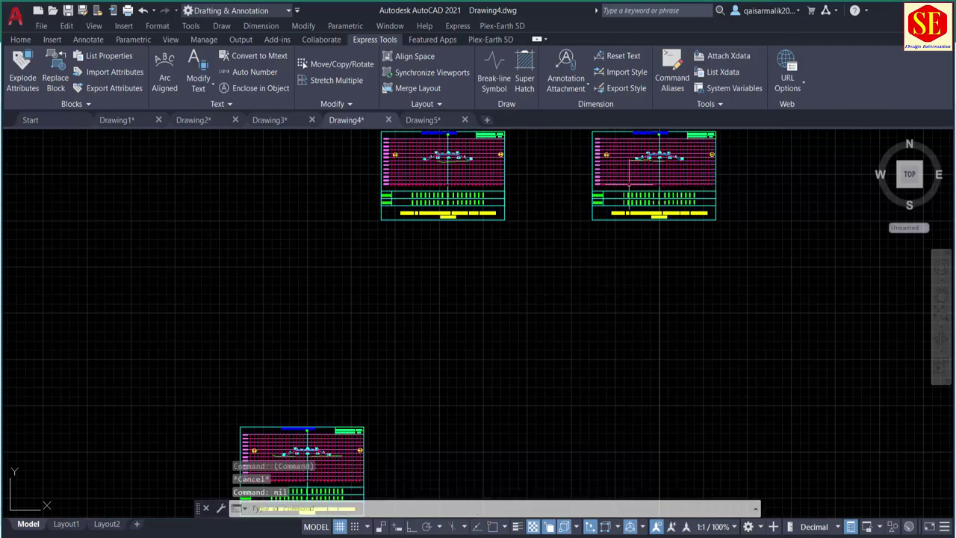
{"action": "scroll", "coordinate": [625, 235], "scroll_direction": "up", "scroll_amount": 2}
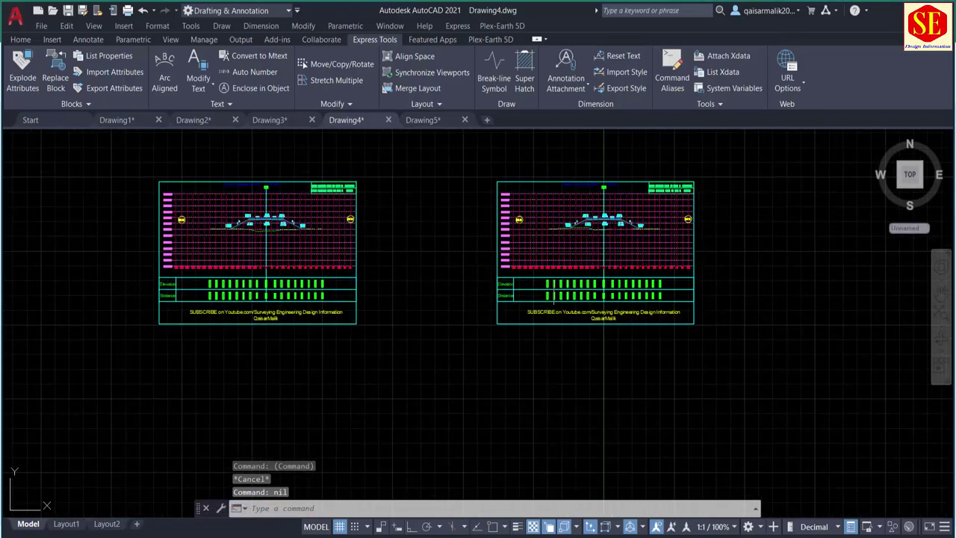
{"action": "key", "text": "alt+Tab"}
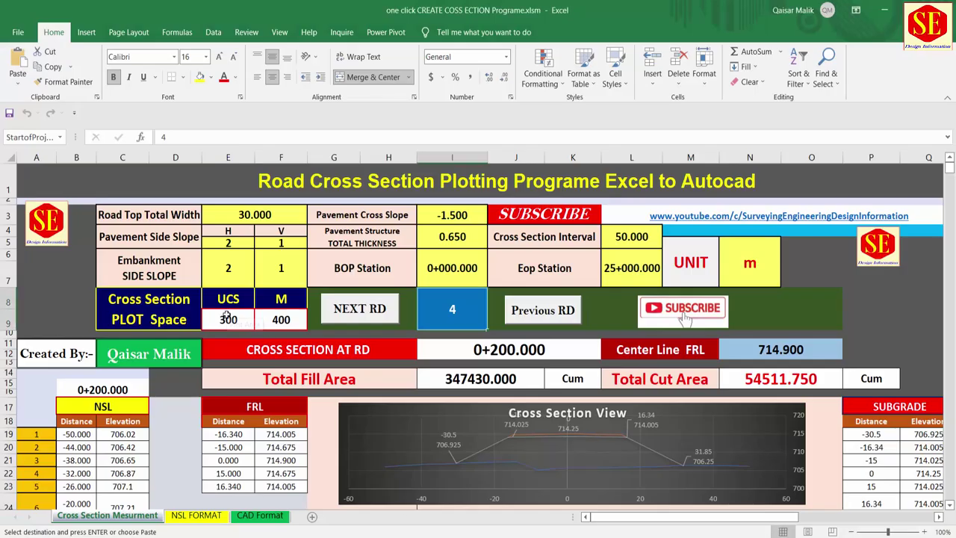
Step: Change the UCS plot space to -300, advance to station 0+250.000, and switch to Drawing5
{"action": "left_click", "coordinate": [215, 318]}
{"action": "type", "text": "-"}
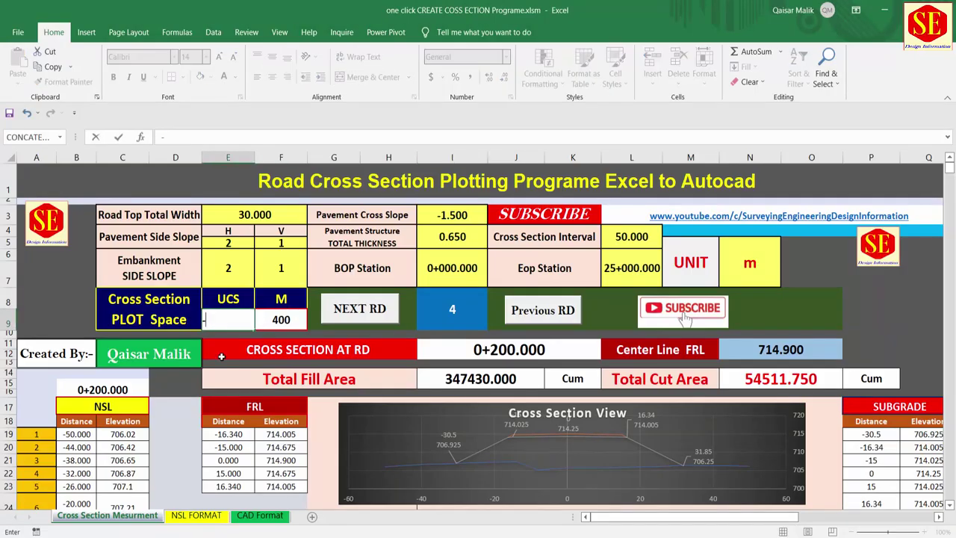
{"action": "key", "text": "Return"}
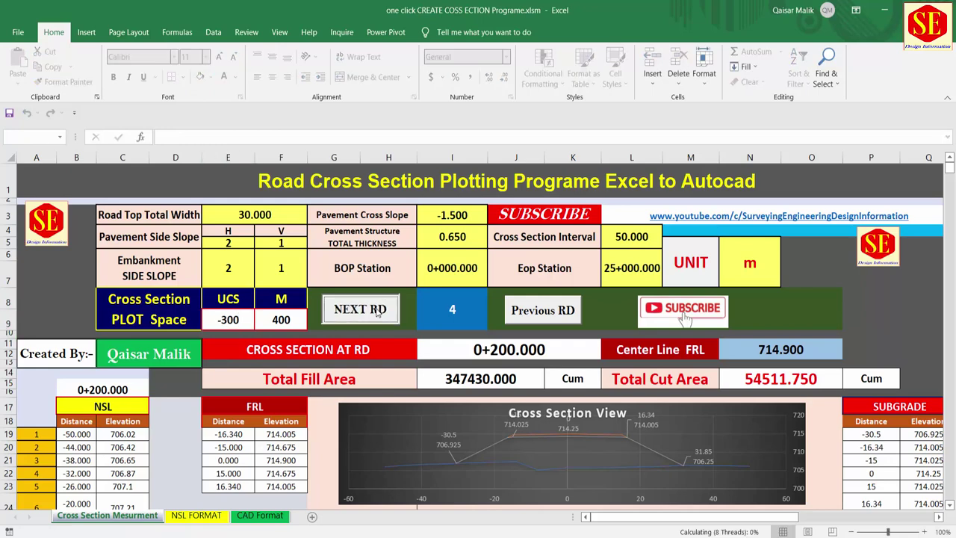
{"action": "left_click", "coordinate": [377, 312]}
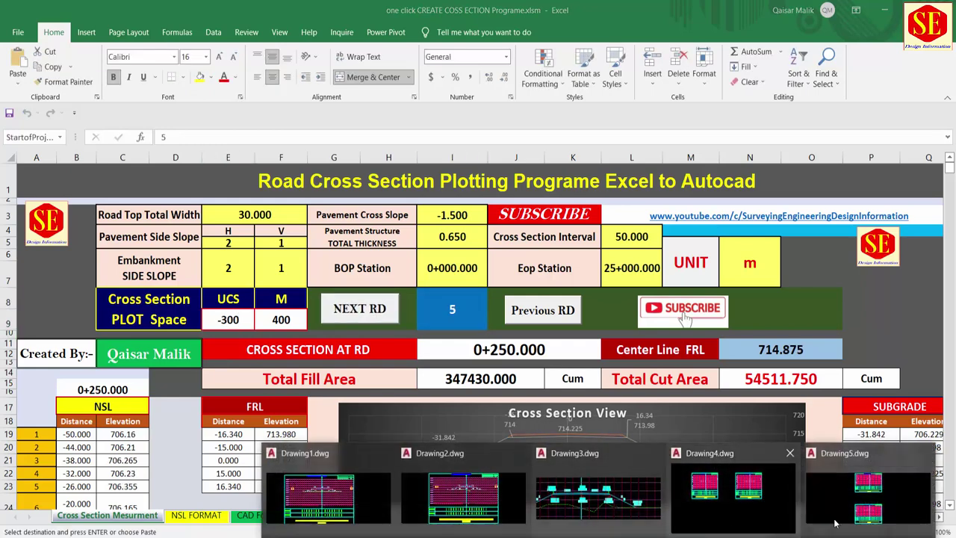
{"action": "left_click", "coordinate": [881, 477]}
{"action": "scroll", "coordinate": [424, 484], "scroll_direction": "down", "scroll_amount": 3}
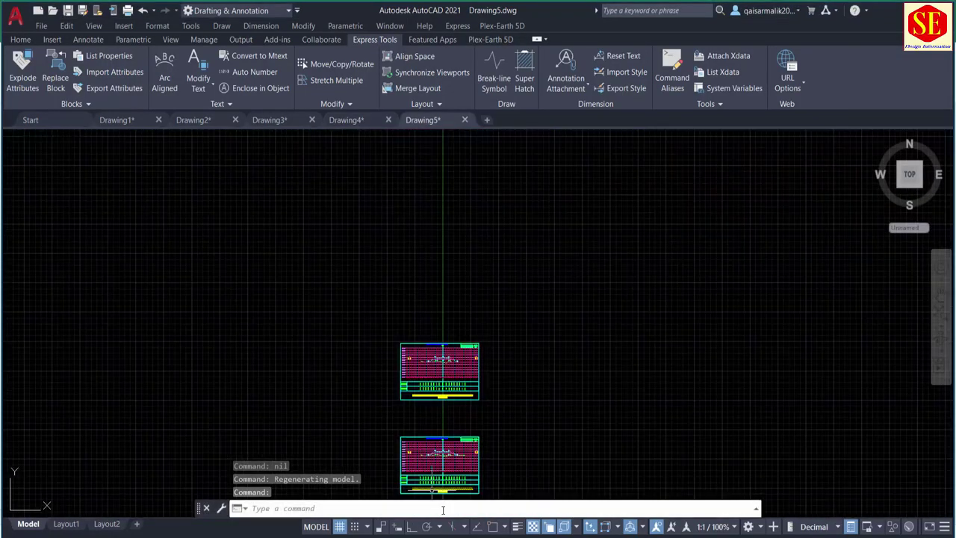
Step: Paste the copied commands to plot the 0+250 cross-section in Drawing5
{"action": "right_click", "coordinate": [439, 508]}
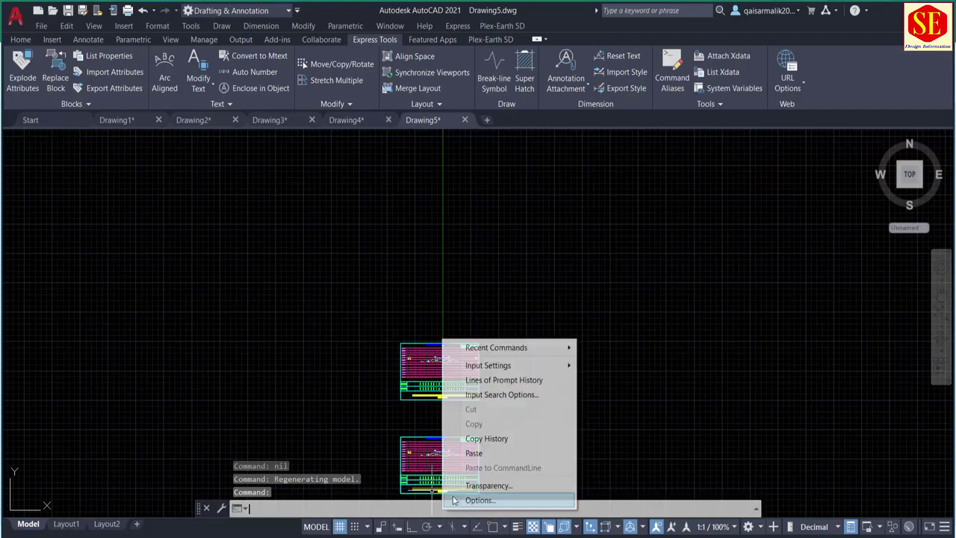
{"action": "left_click", "coordinate": [471, 450]}
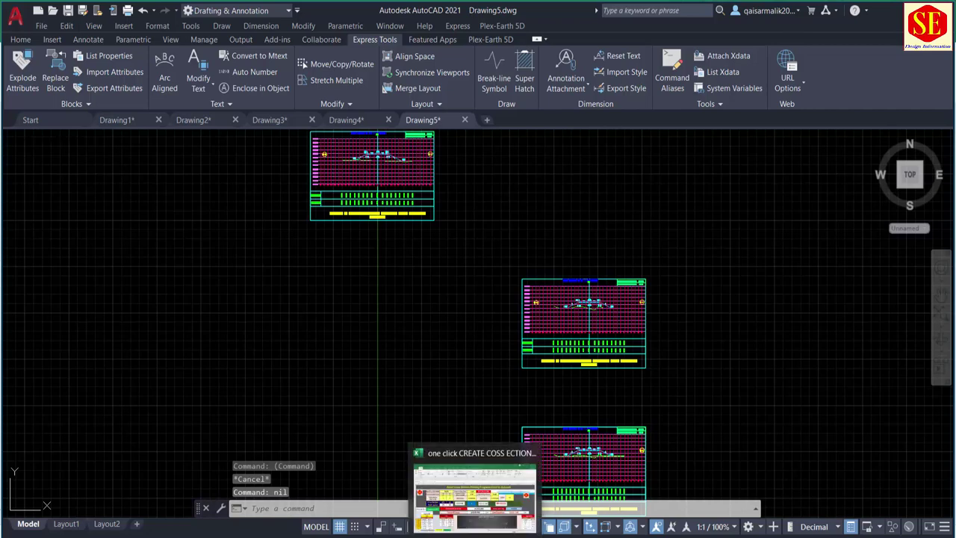
Step: Bring the Excel workbook forward and scroll down to the Measurement Sheet
{"action": "mouse_move", "coordinate": [491, 535]}
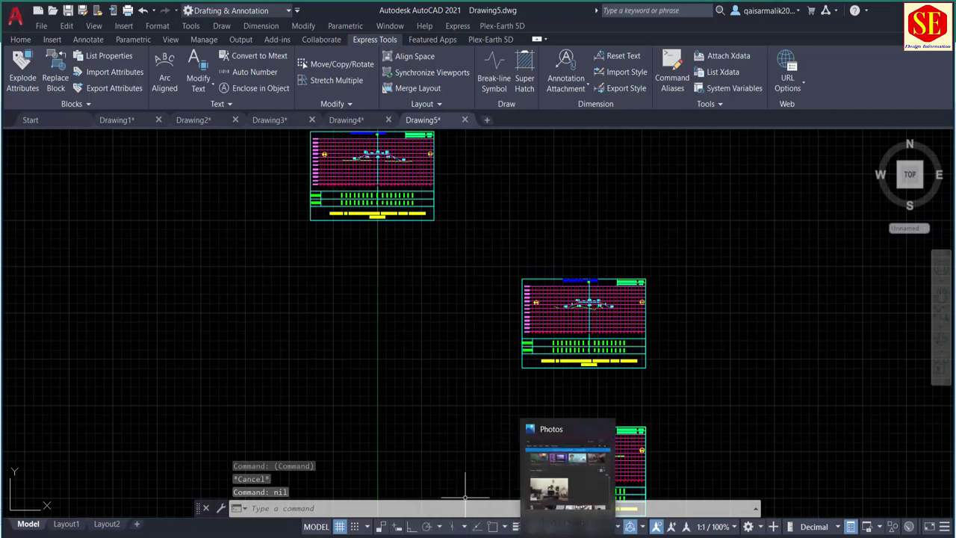
{"action": "left_click", "coordinate": [523, 496]}
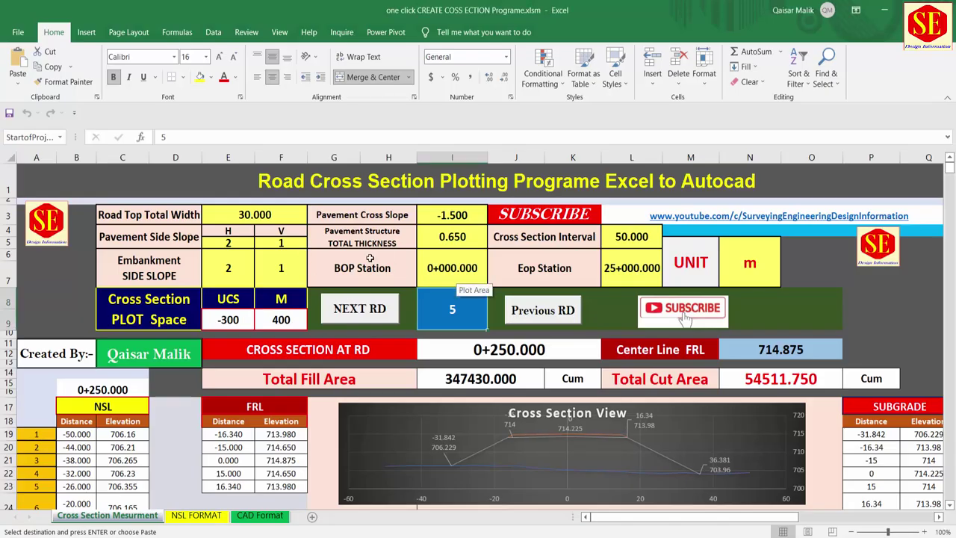
{"action": "scroll", "coordinate": [418, 269], "scroll_direction": "down", "scroll_amount": 1}
{"action": "scroll", "coordinate": [418, 269], "scroll_direction": "down", "scroll_amount": 1}
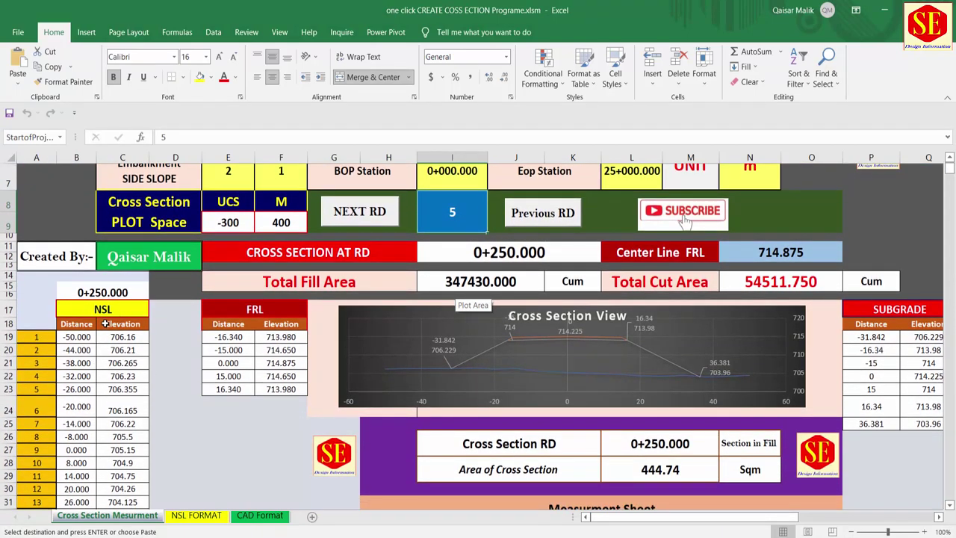
{"action": "scroll", "coordinate": [67, 381], "scroll_direction": "down", "scroll_amount": 2}
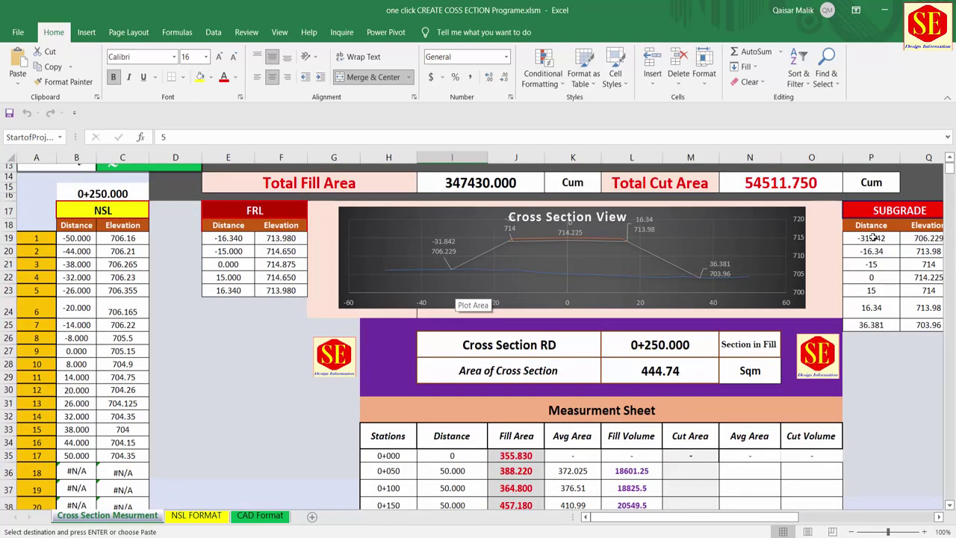
{"action": "scroll", "coordinate": [568, 312], "scroll_direction": "up", "scroll_amount": 2}
{"action": "scroll", "coordinate": [567, 310], "scroll_direction": "up", "scroll_amount": 2}
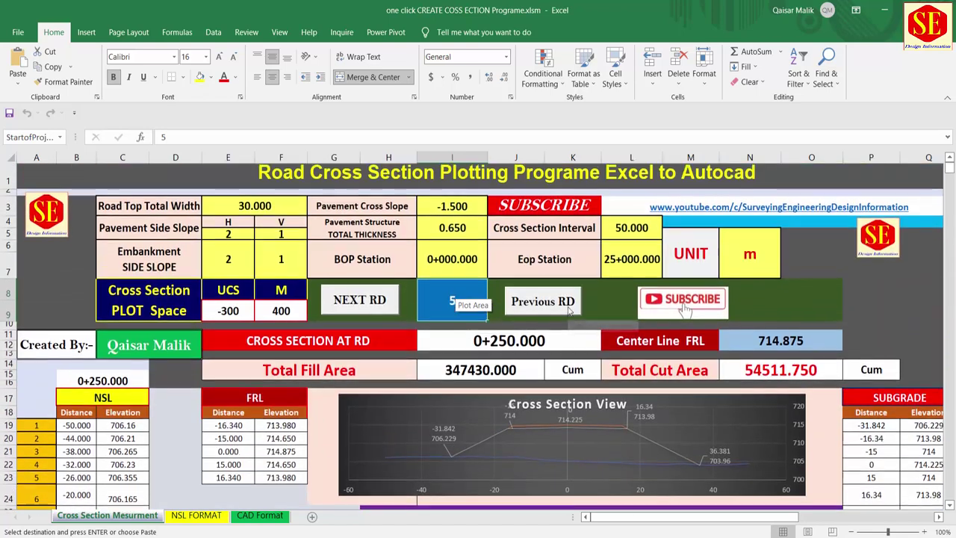
Step: Glance at AutoCAD Drawing5, then return to Excel's fill areas and volumes by station
{"action": "mouse_move", "coordinate": [597, 534]}
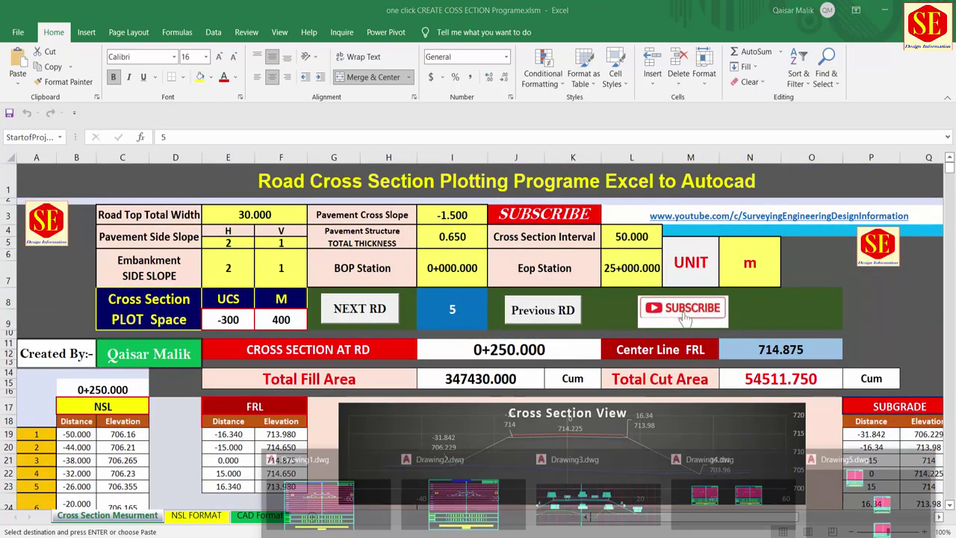
{"action": "left_click", "coordinate": [865, 498]}
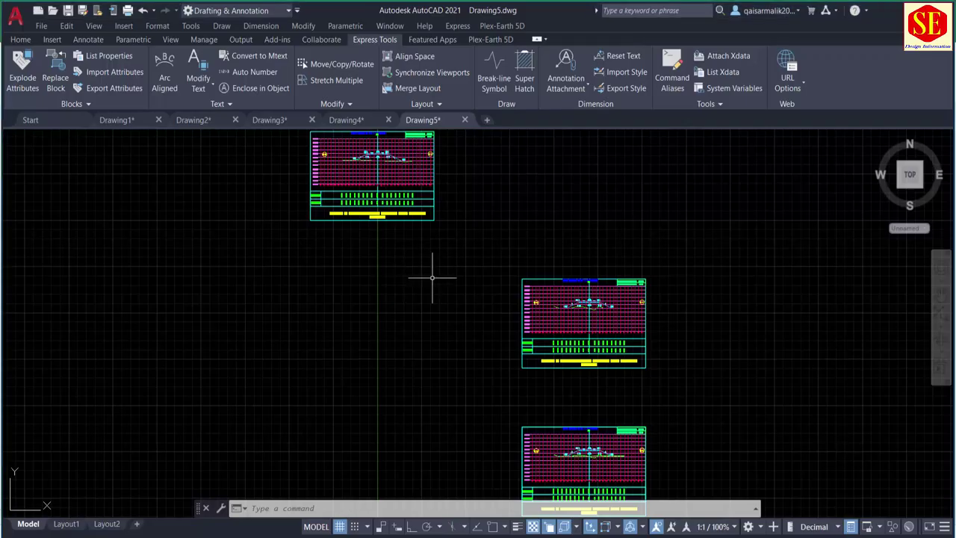
{"action": "key", "text": "alt+Tab"}
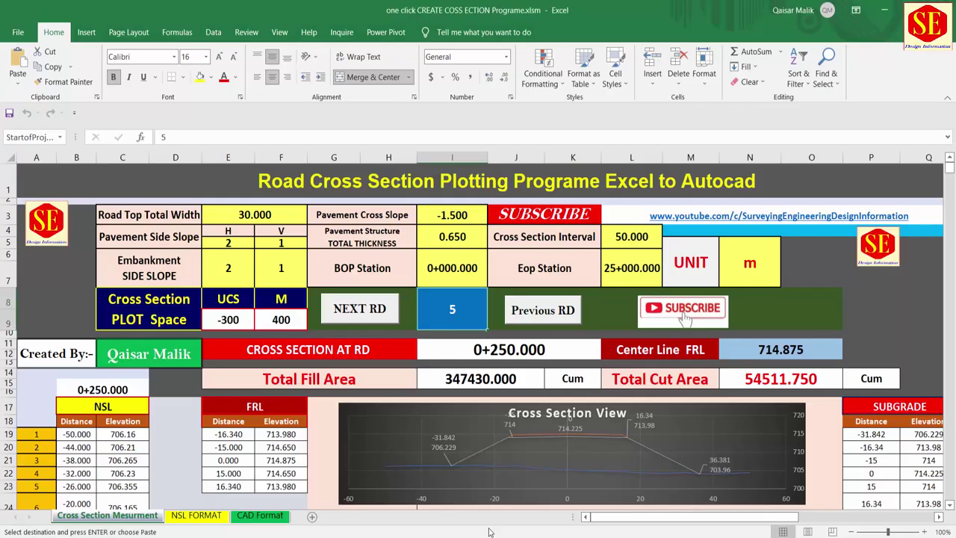
{"action": "scroll", "coordinate": [627, 349], "scroll_direction": "down", "scroll_amount": 6}
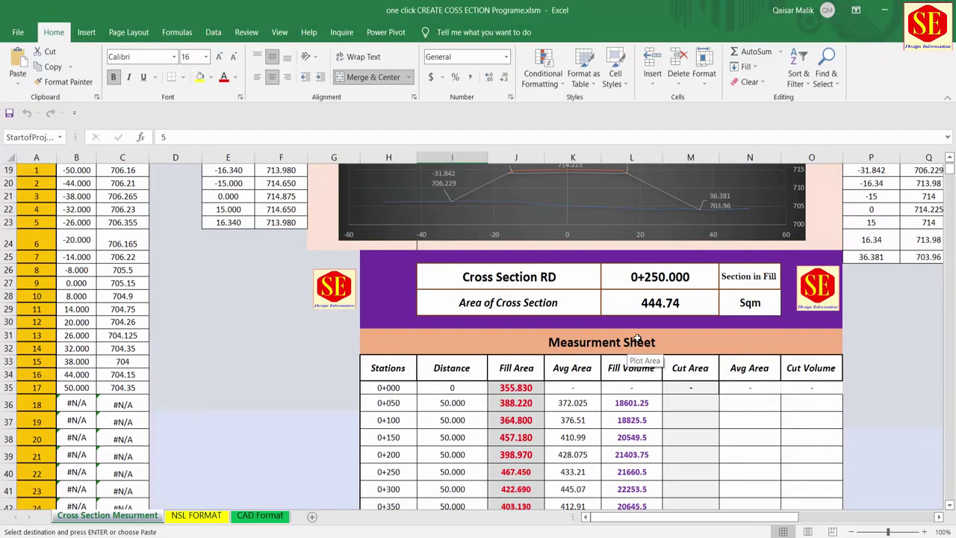
{"action": "scroll", "coordinate": [636, 338], "scroll_direction": "down", "scroll_amount": 1}
{"action": "scroll", "coordinate": [583, 351], "scroll_direction": "down", "scroll_amount": 2}
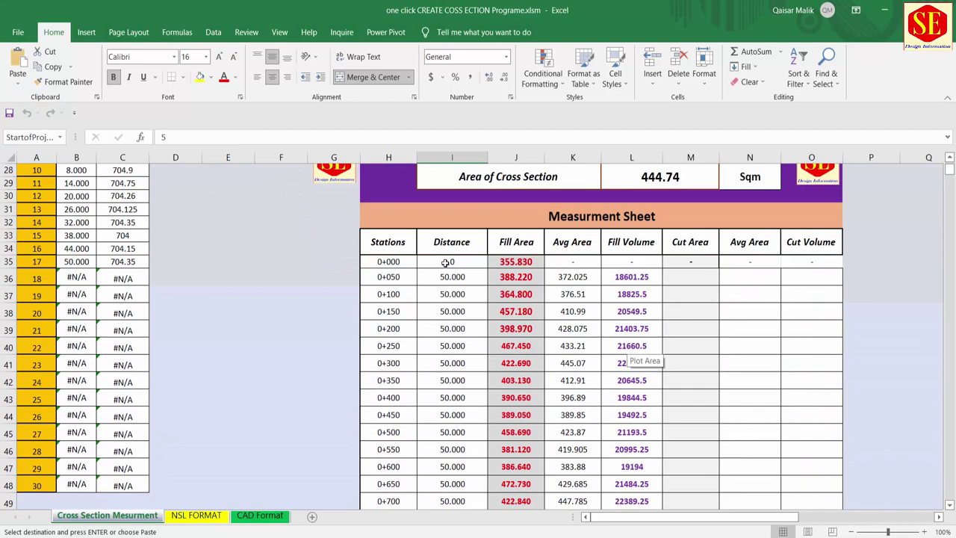
Step: Clear the existing values in the Stations and Fill Area columns
{"action": "left_click", "coordinate": [444, 261]}
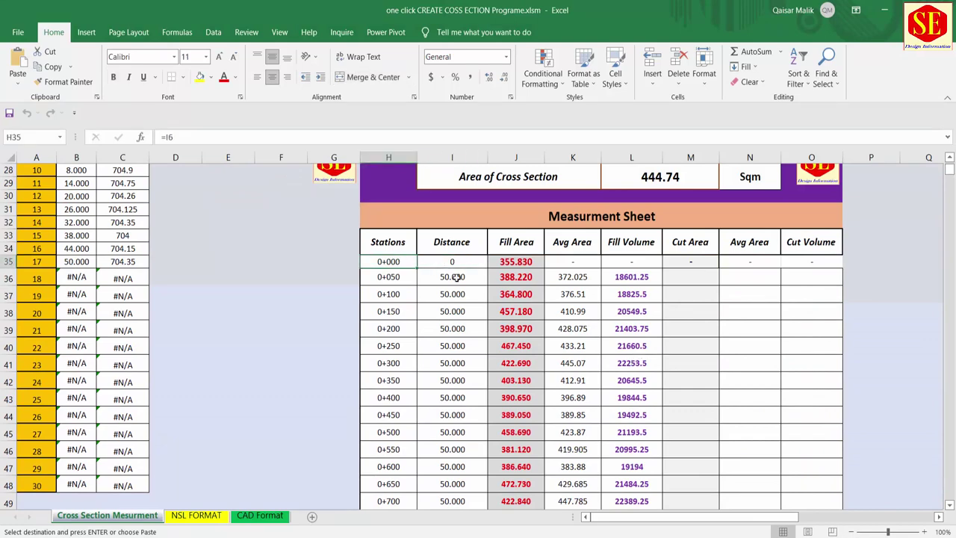
{"action": "left_click_drag", "start_coordinate": [411, 260], "coordinate": [582, 312]}
{"action": "left_click_drag", "start_coordinate": [399, 260], "coordinate": [379, 474]}
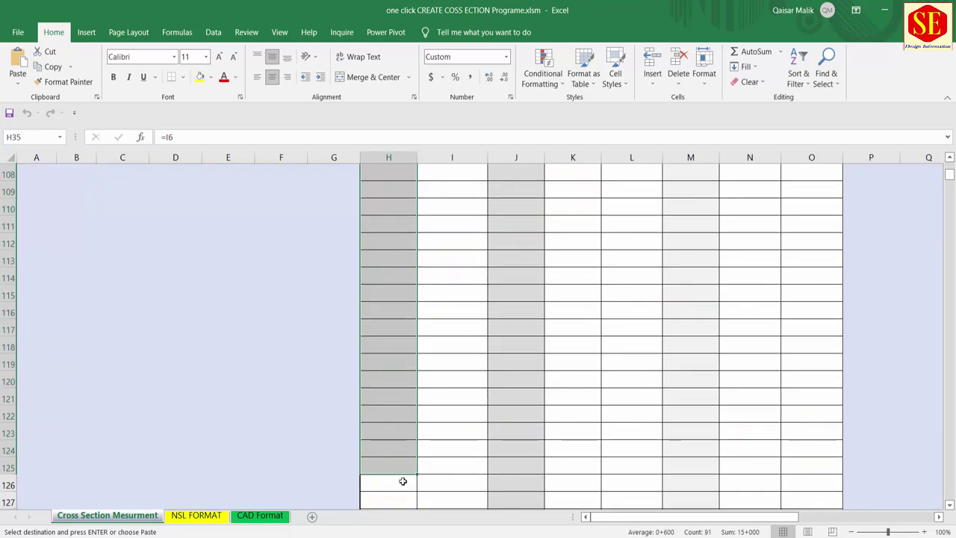
{"action": "key", "text": "Return"}
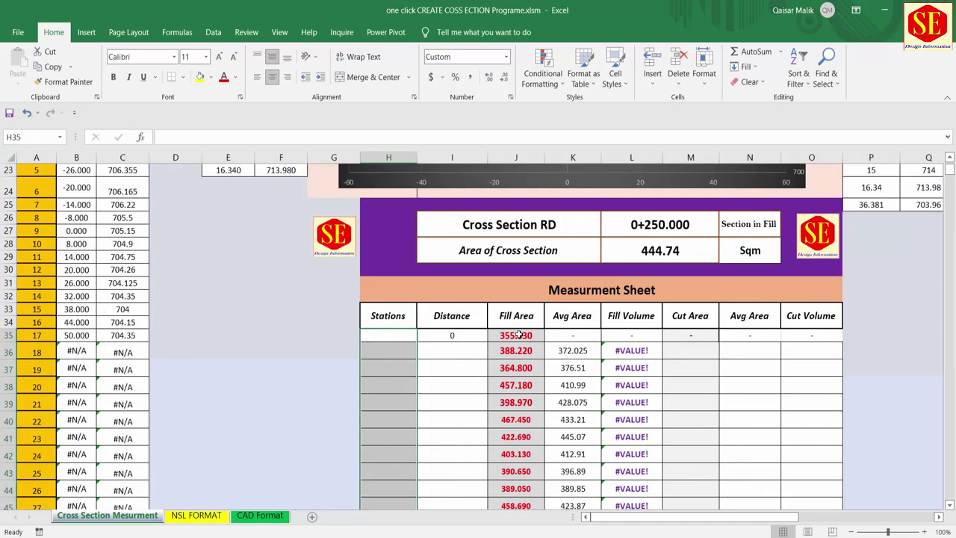
{"action": "left_click_drag", "start_coordinate": [517, 335], "coordinate": [506, 455]}
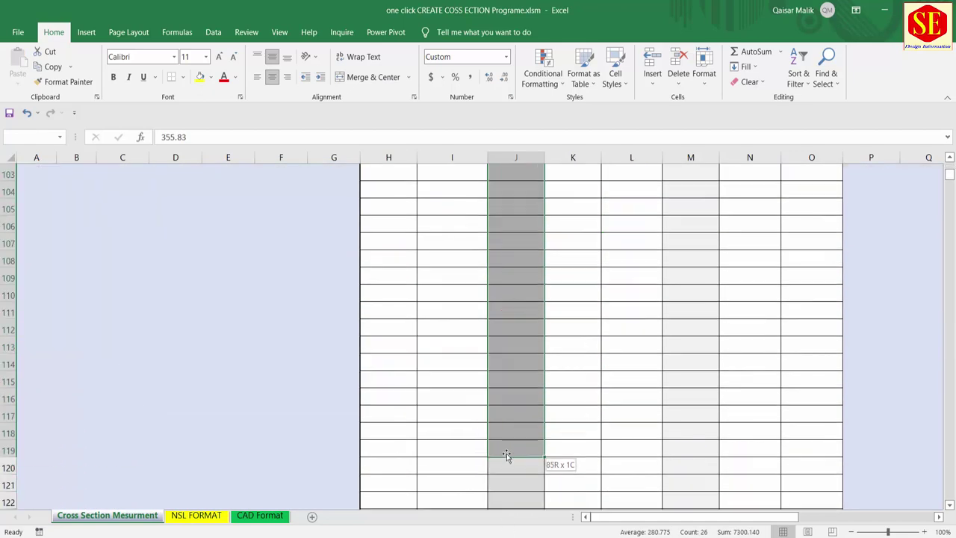
{"action": "key", "text": "Delete"}
{"action": "scroll", "coordinate": [627, 374], "scroll_direction": "down", "scroll_amount": 1}
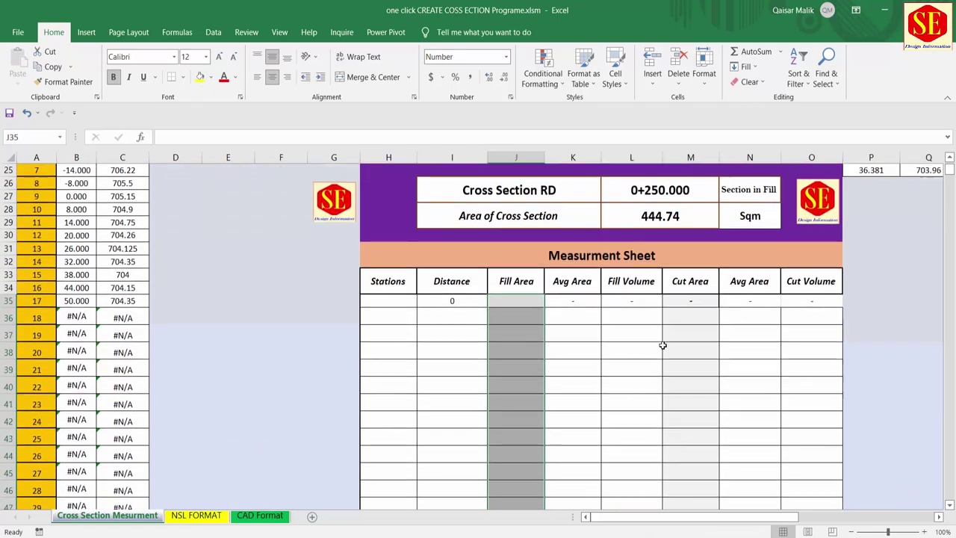
{"action": "left_click", "coordinate": [662, 345]}
{"action": "scroll", "coordinate": [717, 318], "scroll_direction": "down", "scroll_amount": 1}
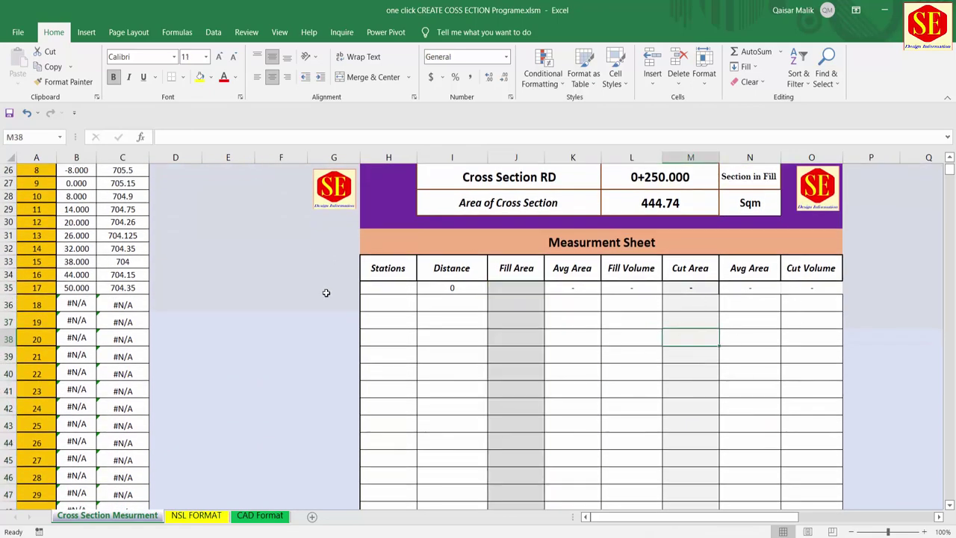
Step: Enter the starting stations 0+000, 0+050, 0+100 and 0+150 in H35 onward
{"action": "left_click", "coordinate": [399, 288]}
{"action": "type", "text": "0"}
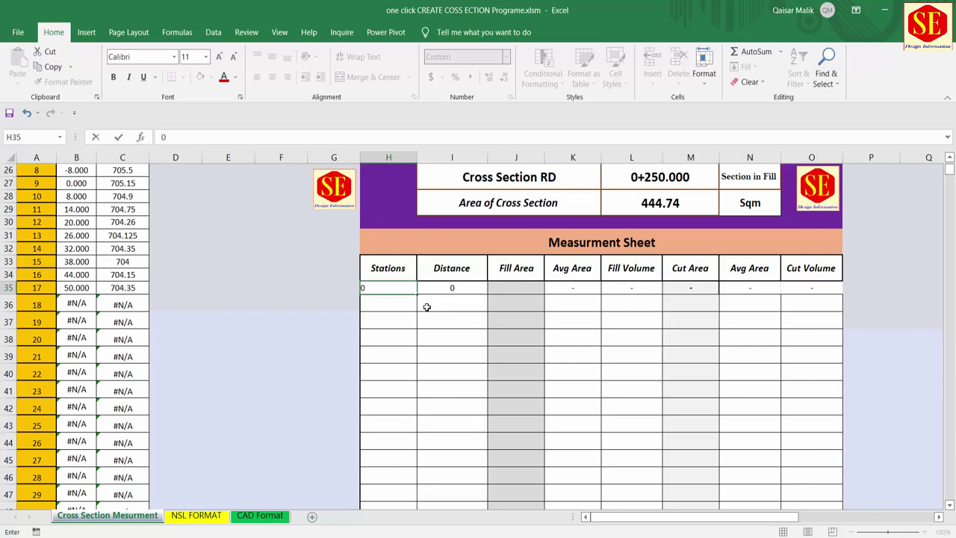
{"action": "key", "text": "Return"}
{"action": "type", "text": "50"}
{"action": "key", "text": "Return"}
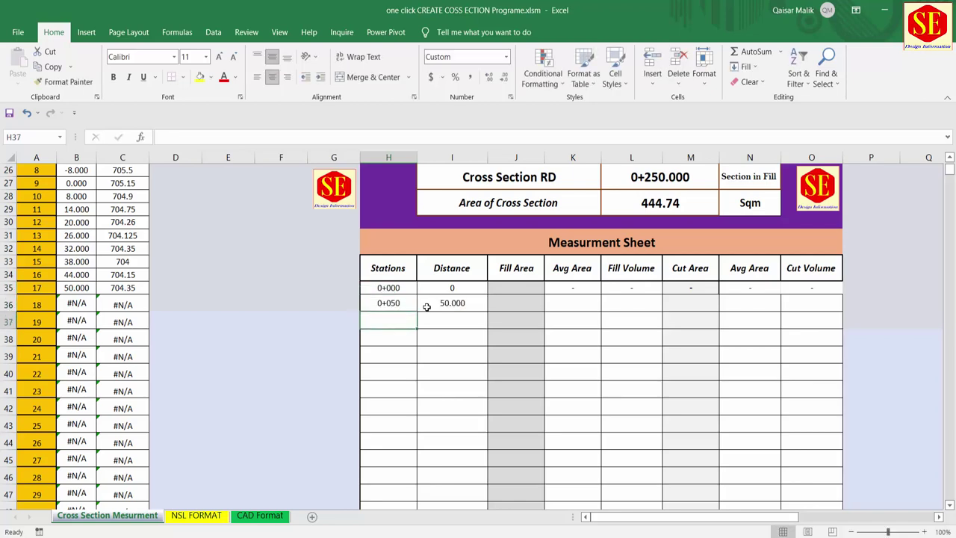
{"action": "type", "text": "100"}
{"action": "key", "text": "ctrl+Return"}
{"action": "key", "text": "Return"}
{"action": "type", "text": "150"}
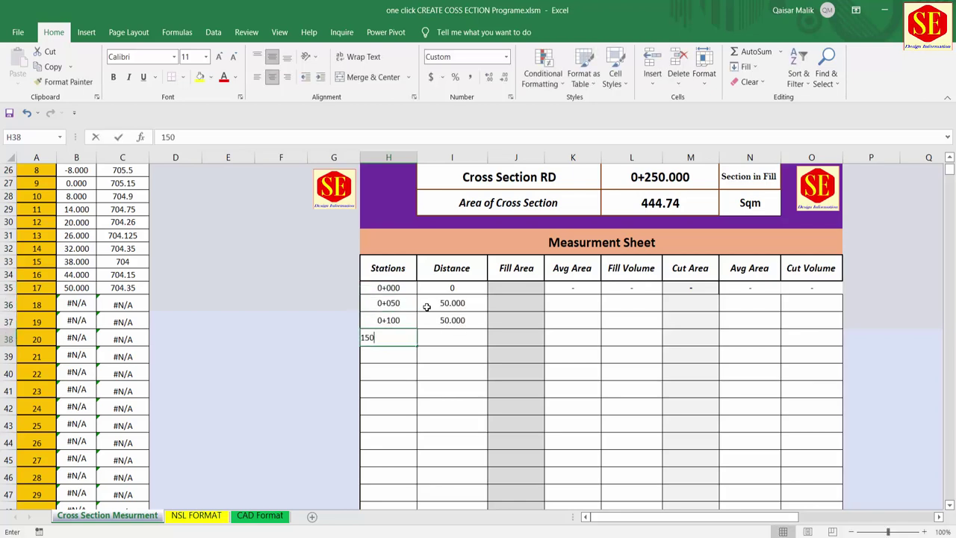
{"action": "key", "text": "Return"}
Step: Extend the 50 m station series downward and clear the leftover cut values in M53:O58
{"action": "mouse_move", "coordinate": [399, 320]}
{"action": "left_mouse_down"}
{"action": "mouse_move", "coordinate": [412, 342]}
{"action": "mouse_move", "coordinate": [422, 519]}
{"action": "mouse_move", "coordinate": [423, 419]}
{"action": "left_mouse_up"}
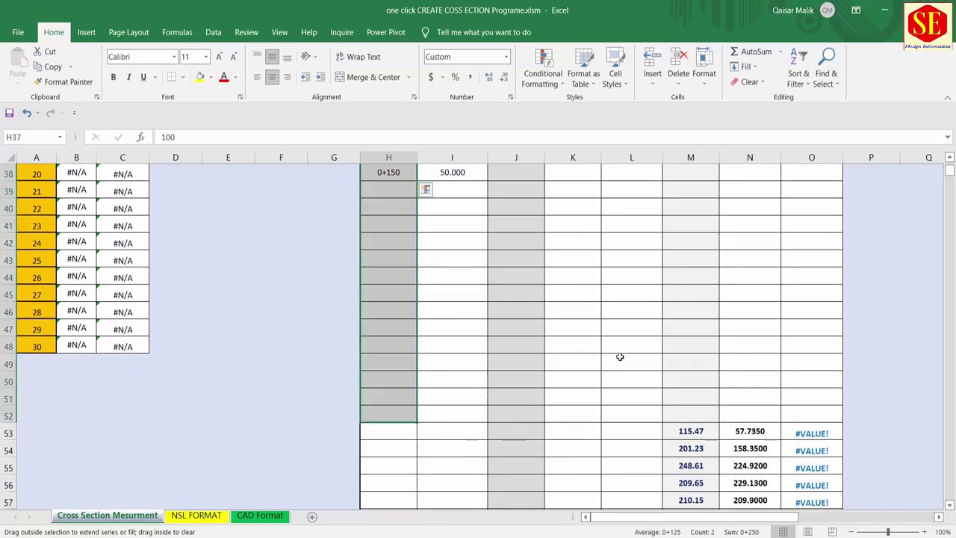
{"action": "scroll", "coordinate": [622, 353], "scroll_direction": "down", "scroll_amount": 2}
{"action": "left_click_drag", "start_coordinate": [690, 327], "coordinate": [793, 415]}
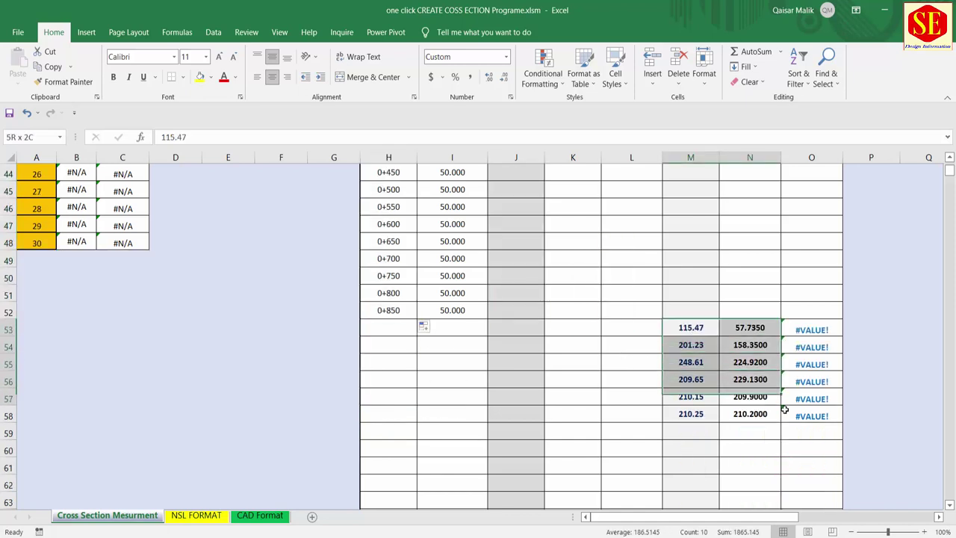
{"action": "key", "text": "Delete"}
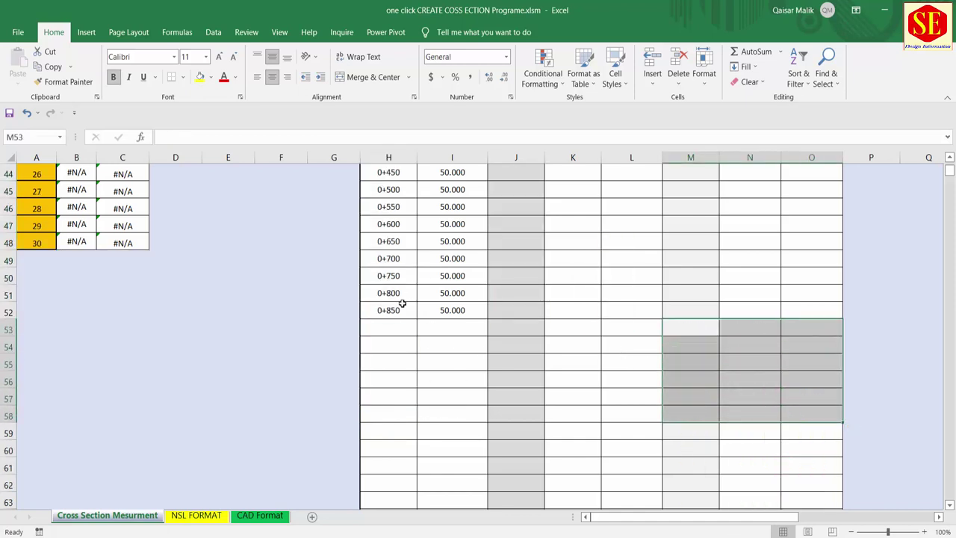
{"action": "left_click_drag", "start_coordinate": [402, 300], "coordinate": [416, 453]}
Step: Check the section area in AutoCAD Drawing5 before entering fill areas
{"action": "scroll", "coordinate": [665, 390], "scroll_direction": "up", "scroll_amount": 8}
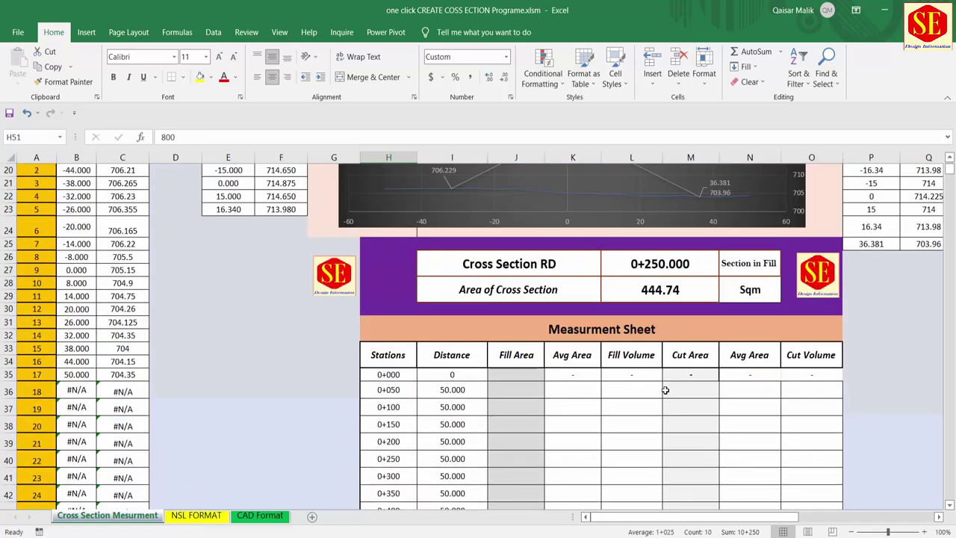
{"action": "left_click", "coordinate": [508, 355]}
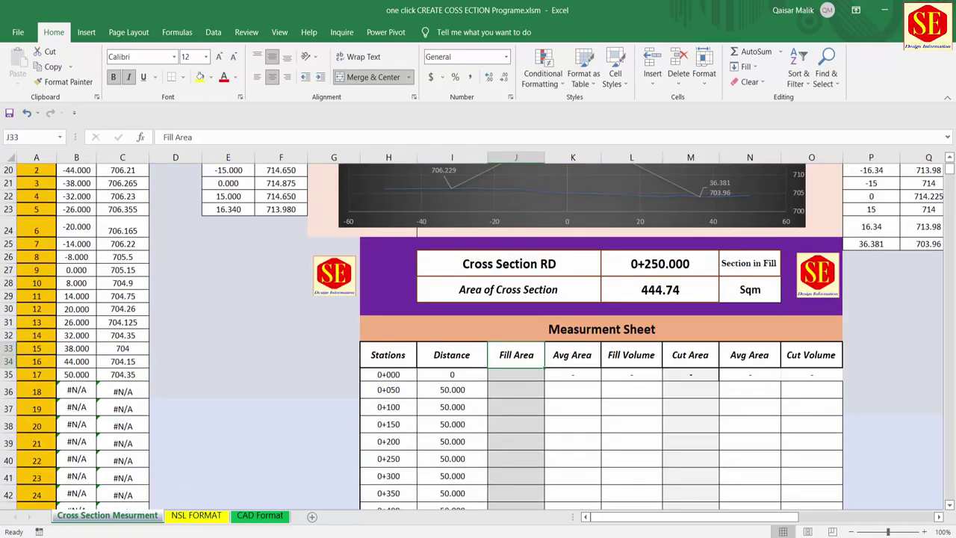
{"action": "left_click", "coordinate": [873, 485]}
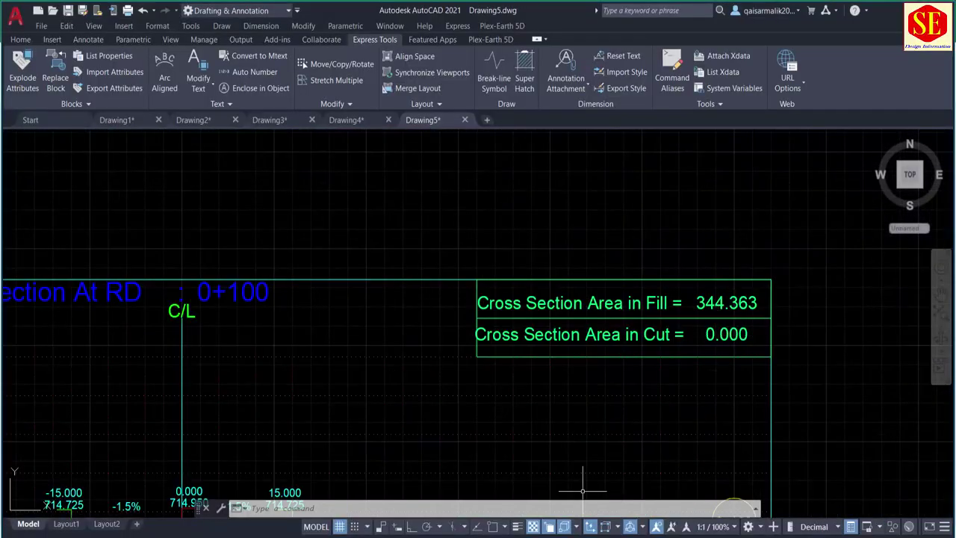
{"action": "key", "text": "alt+Tab"}
Step: Enter fill areas 444, 150, 200, 250, 350 and 400 for stations 0+000 to 0+250
{"action": "left_click", "coordinate": [521, 373]}
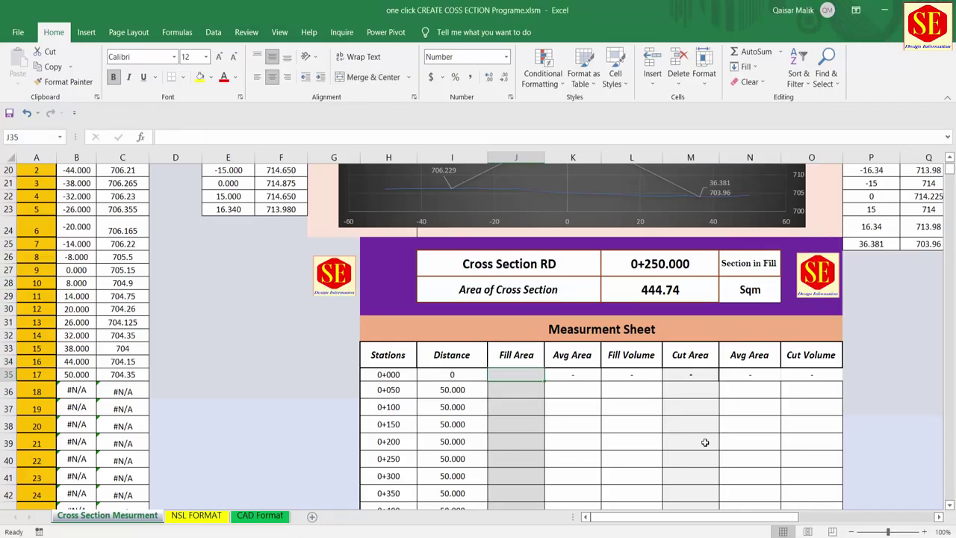
{"action": "type", "text": "444"}
{"action": "key", "text": "Return"}
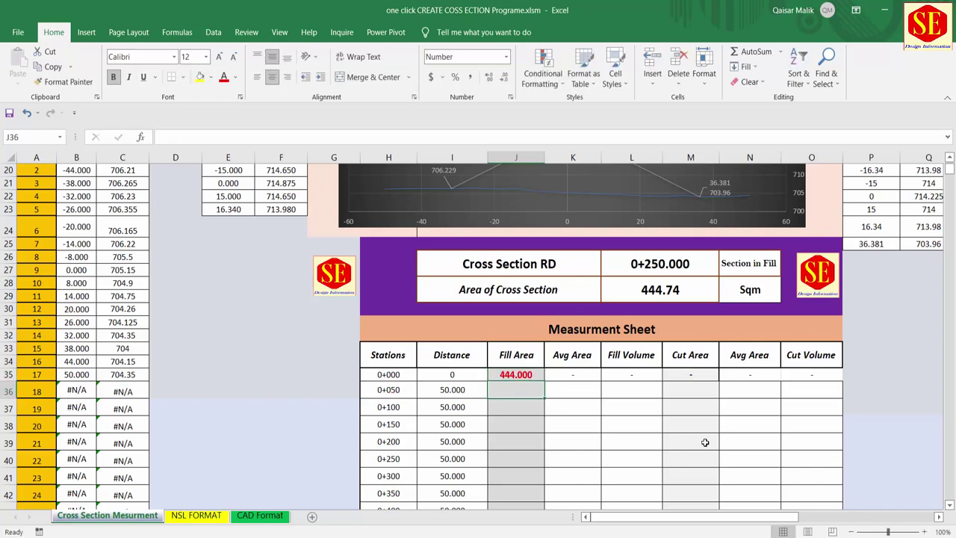
{"action": "type", "text": "150"}
{"action": "key", "text": "Return"}
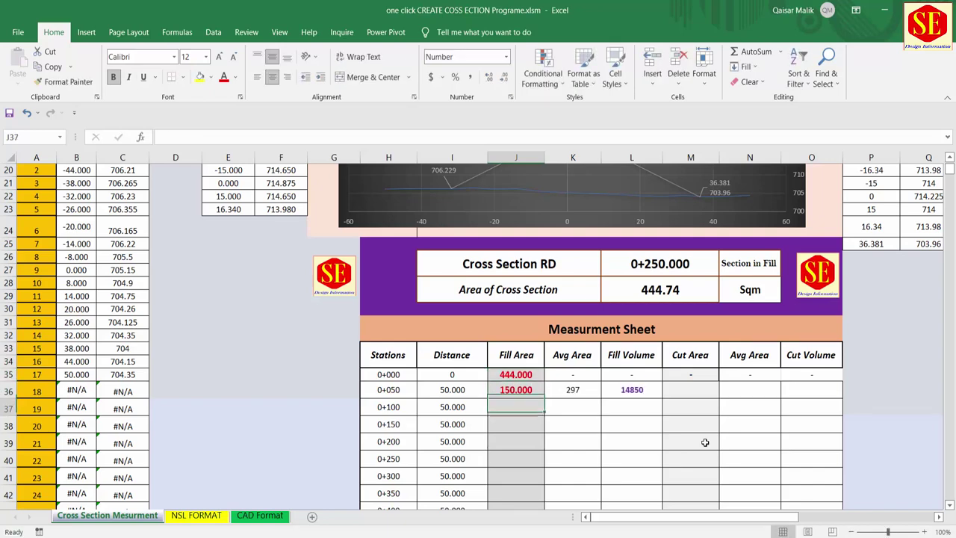
{"action": "type", "text": "200"}
{"action": "key", "text": "Return"}
{"action": "type", "text": "250"}
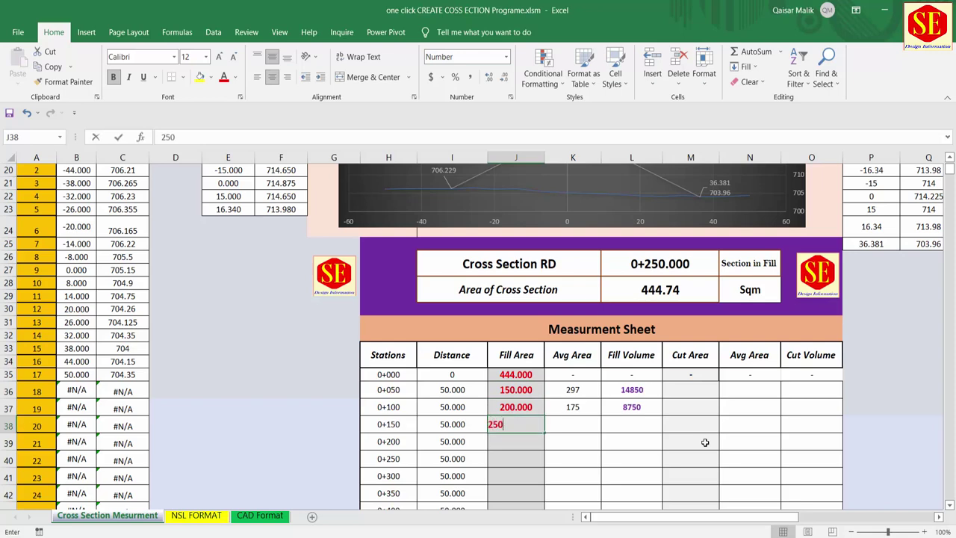
{"action": "key", "text": "Return"}
{"action": "type", "text": "350"}
{"action": "key", "text": "Return"}
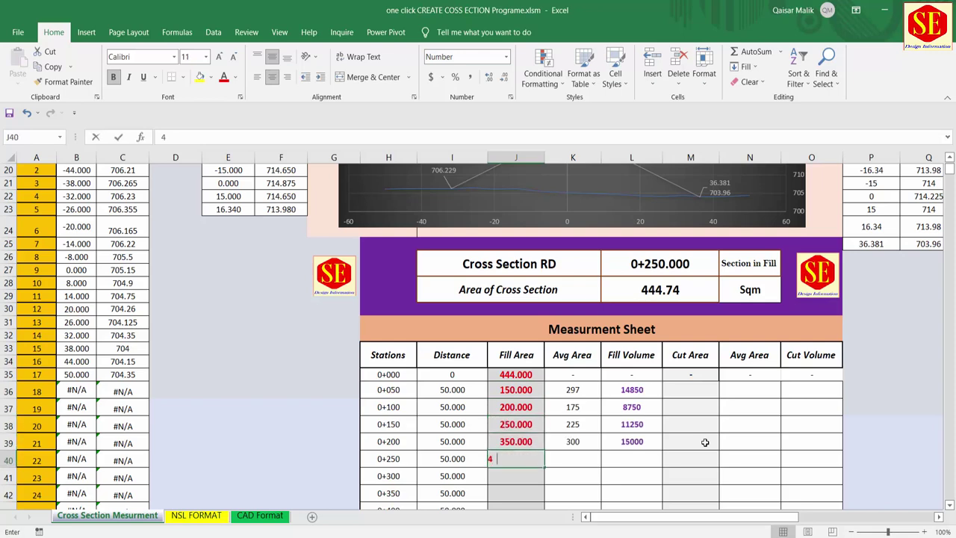
{"action": "type", "text": "400"}
{"action": "key", "text": "Return"}
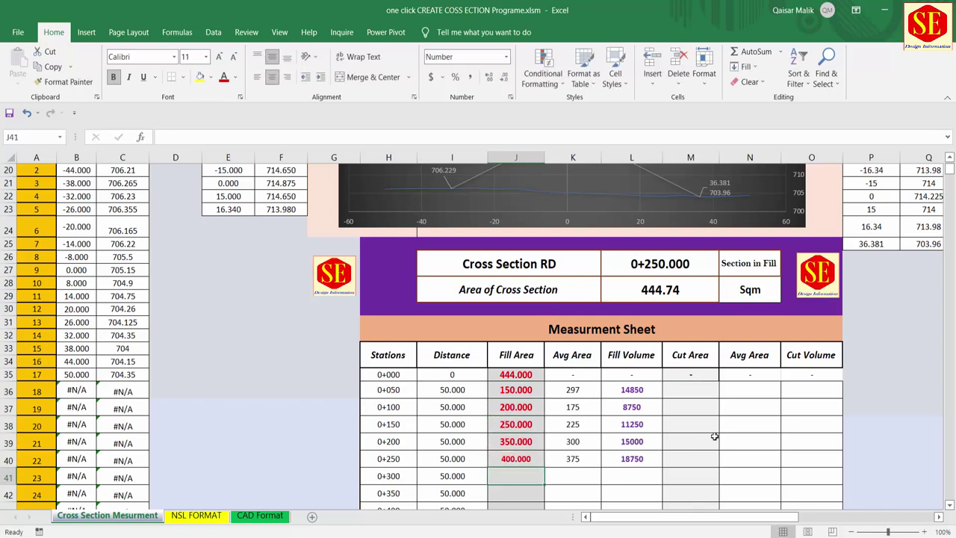
Step: Enter fill areas 650 and 1150 for stations 0+300 and 0+350
{"action": "scroll", "coordinate": [672, 381], "scroll_direction": "down", "scroll_amount": 1}
{"action": "scroll", "coordinate": [585, 318], "scroll_direction": "down", "scroll_amount": 1}
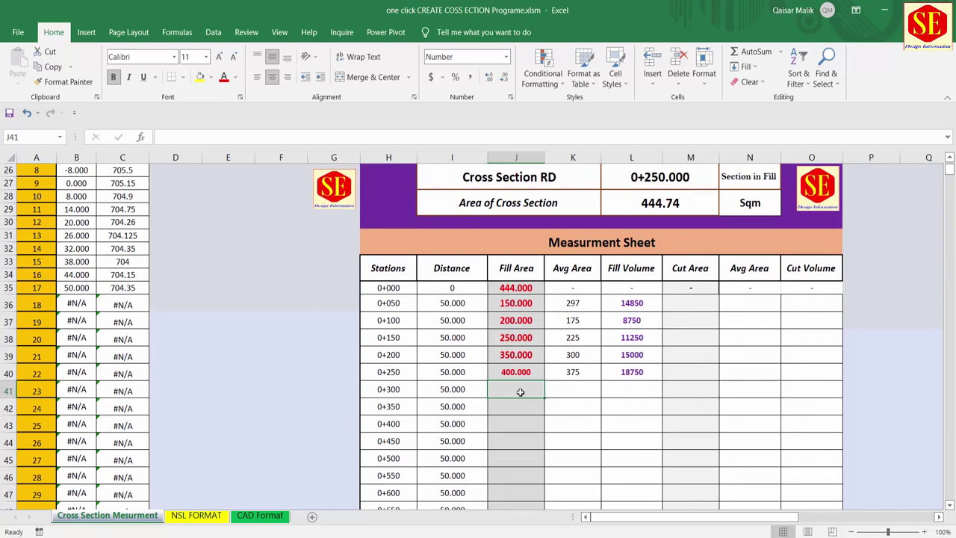
{"action": "type", "text": "650"}
{"action": "key", "text": "Return"}
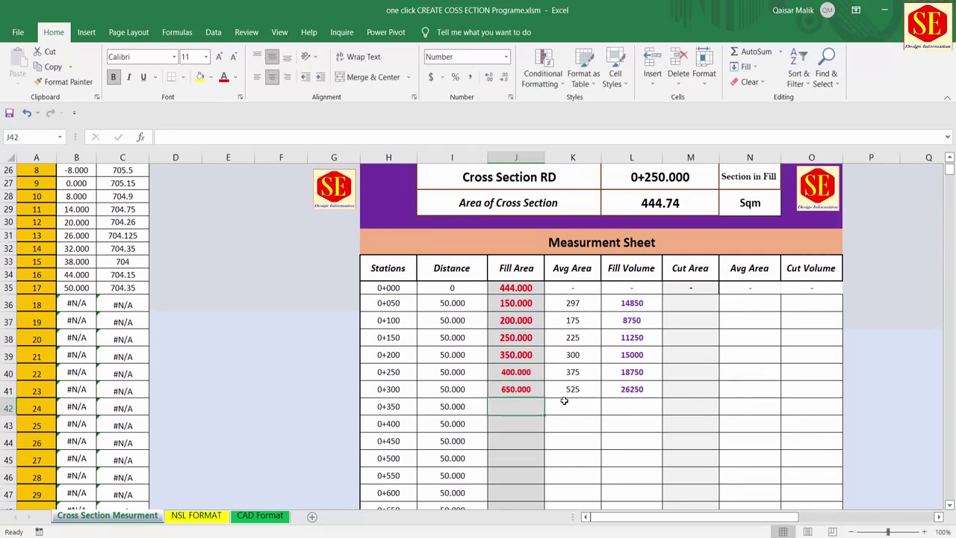
{"action": "type", "text": "1150"}
{"action": "key", "text": "Return"}
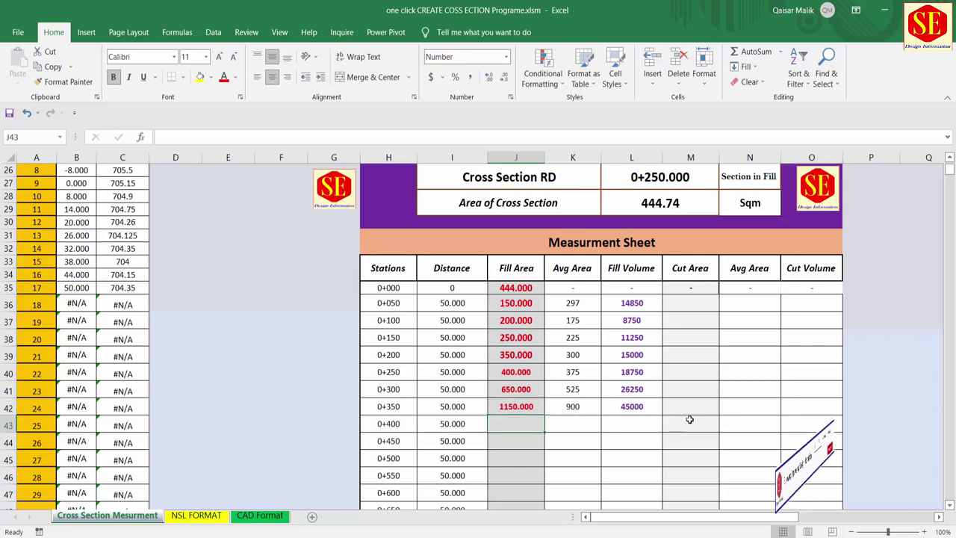
Step: Enter cut areas 250, 350, 450 and 500 for stations 0+400 to 0+550
{"action": "left_click", "coordinate": [690, 423]}
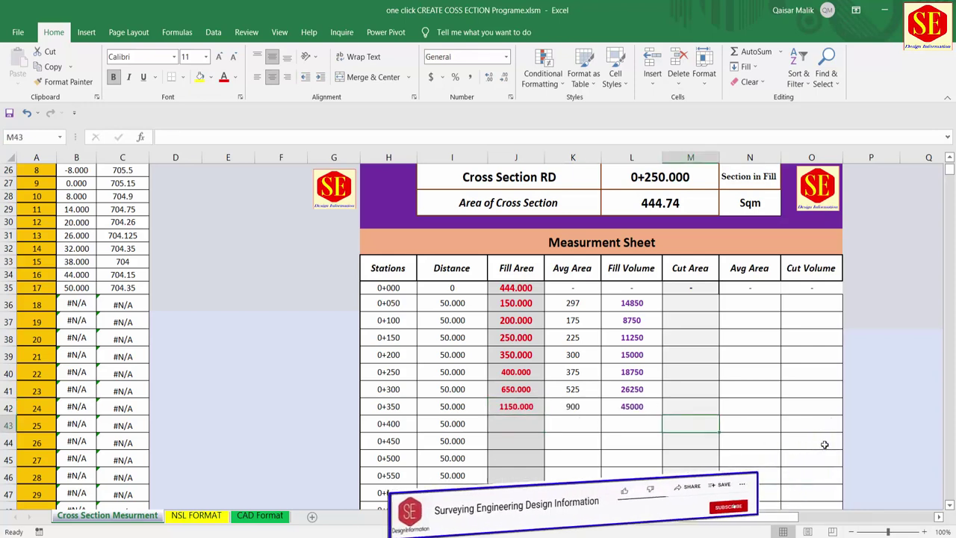
{"action": "type", "text": "250"}
{"action": "key", "text": "Return"}
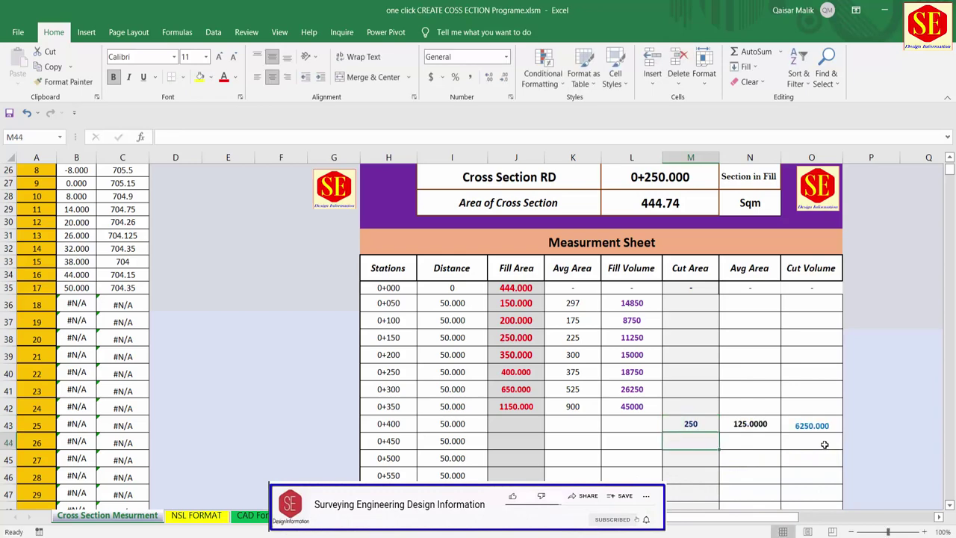
{"action": "type", "text": "350"}
{"action": "key", "text": "Return"}
{"action": "type", "text": "450"}
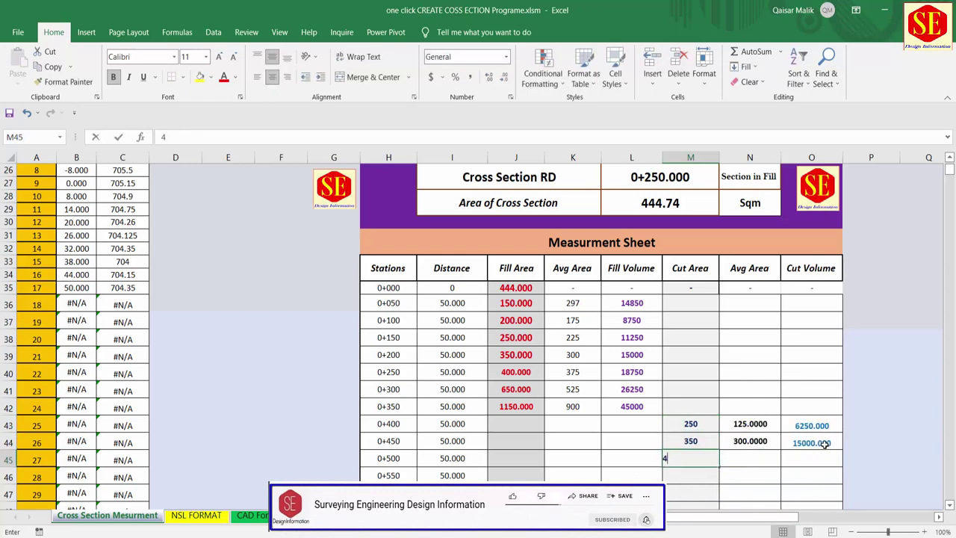
{"action": "key", "text": "Return"}
{"action": "type", "text": "500"}
{"action": "key", "text": "Return"}
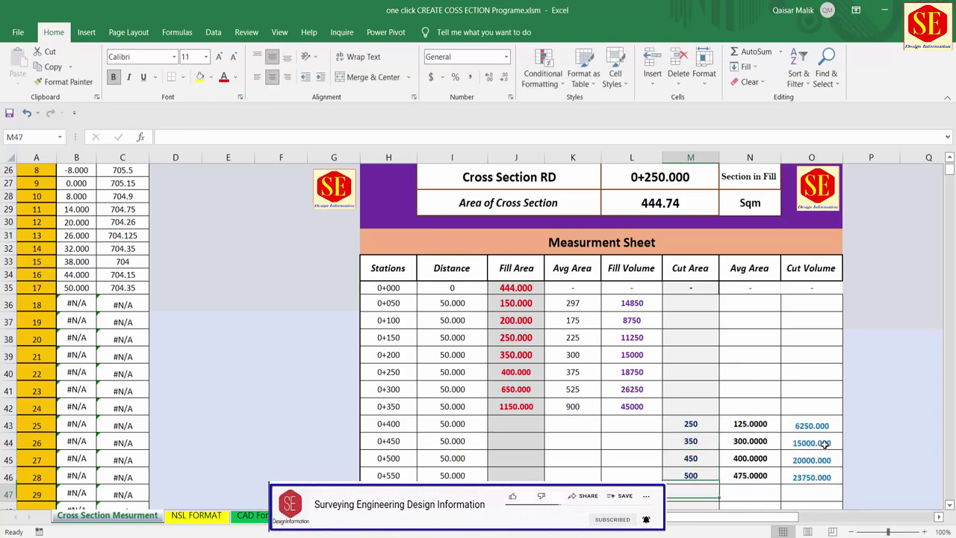
{"action": "scroll", "coordinate": [814, 418], "scroll_direction": "down", "scroll_amount": 3}
{"action": "scroll", "coordinate": [515, 389], "scroll_direction": "up", "scroll_amount": 1}
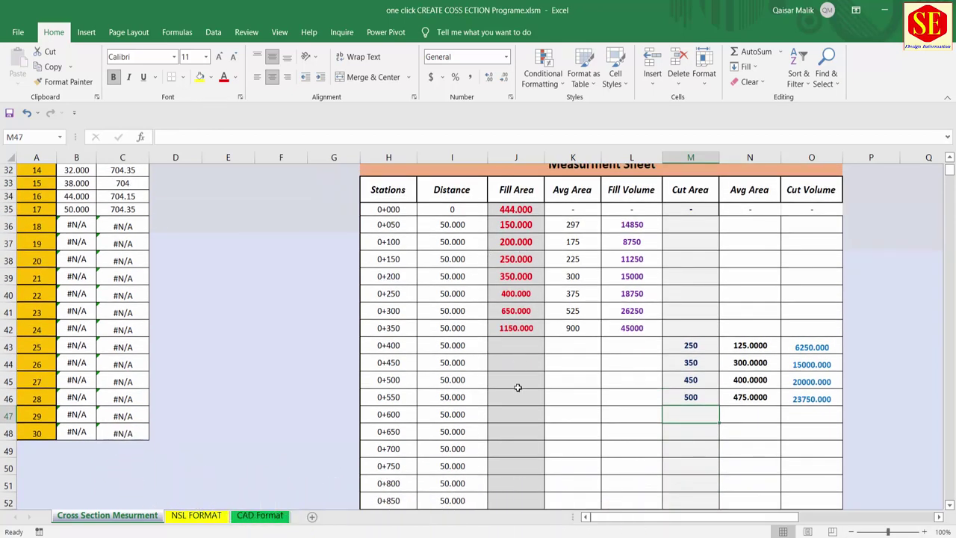
{"action": "scroll", "coordinate": [563, 361], "scroll_direction": "up", "scroll_amount": 2}
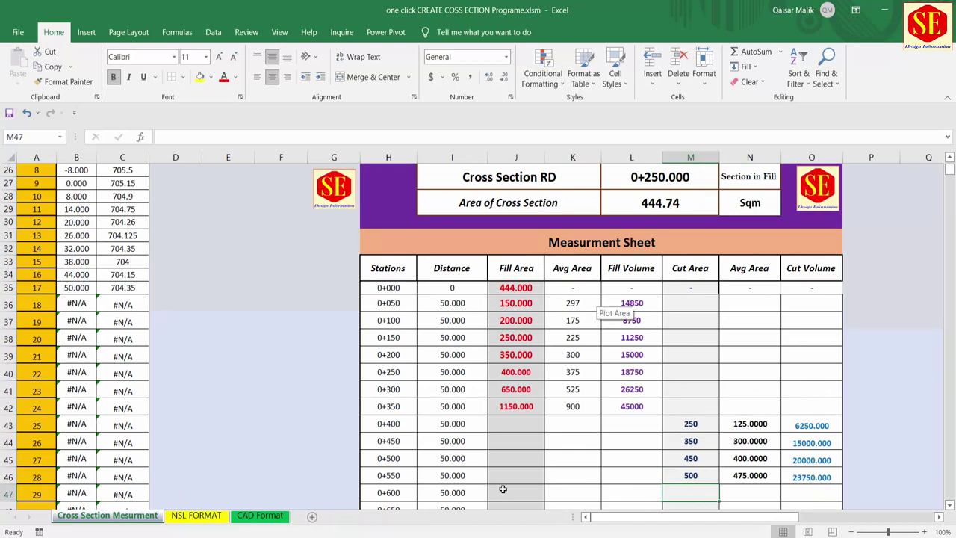
Step: Bring AutoCAD Drawing5 forward and zoom extents to show the whole cross-section sheet
{"action": "mouse_move", "coordinate": [599, 528]}
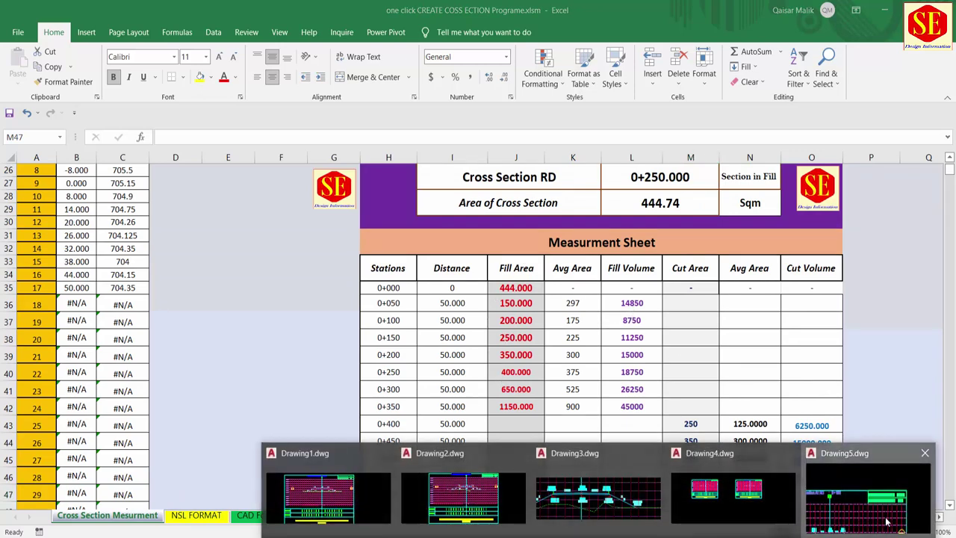
{"action": "left_click", "coordinate": [870, 489]}
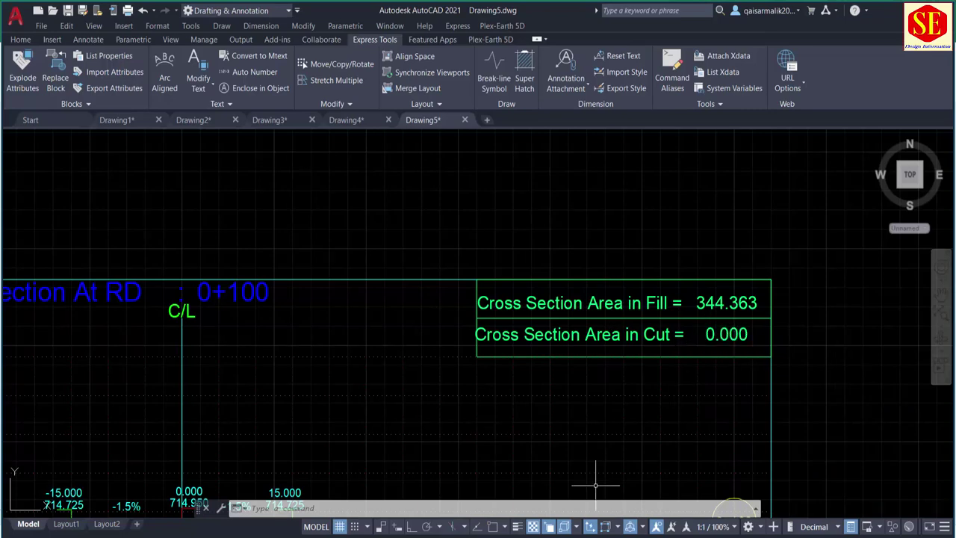
{"action": "scroll", "coordinate": [612, 371], "scroll_direction": "up", "scroll_amount": 3}
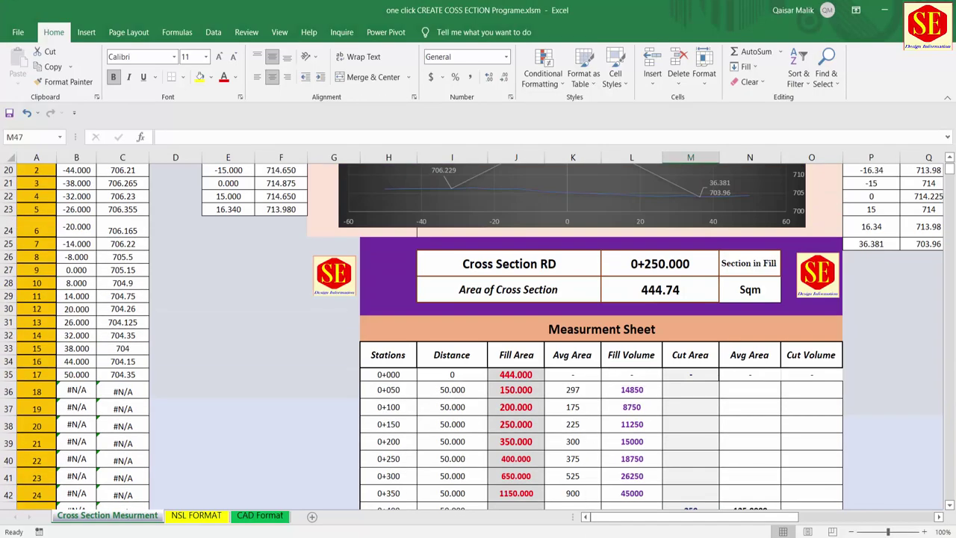
{"action": "left_click", "coordinate": [847, 491]}
{"action": "middle_click", "coordinate": [581, 284]}
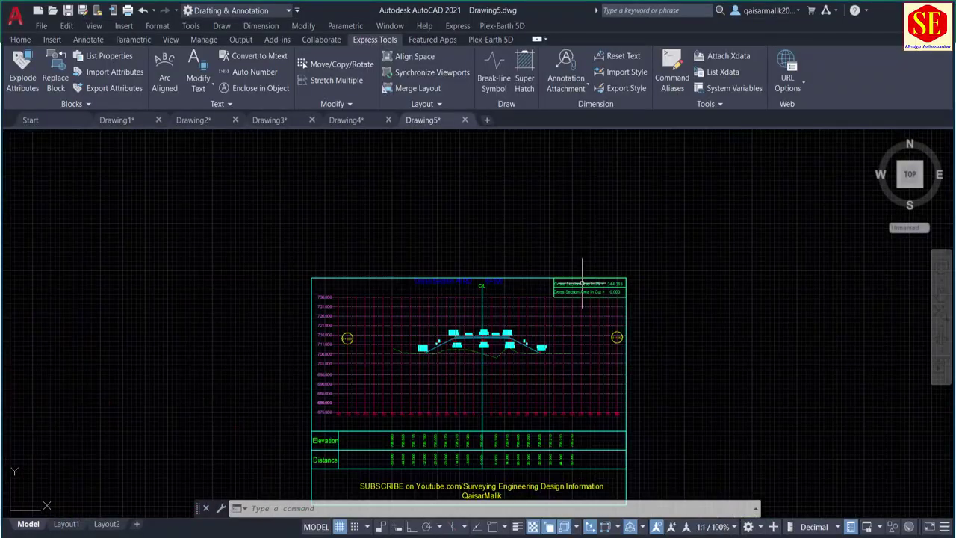
{"action": "mouse_move", "coordinate": [586, 297]}
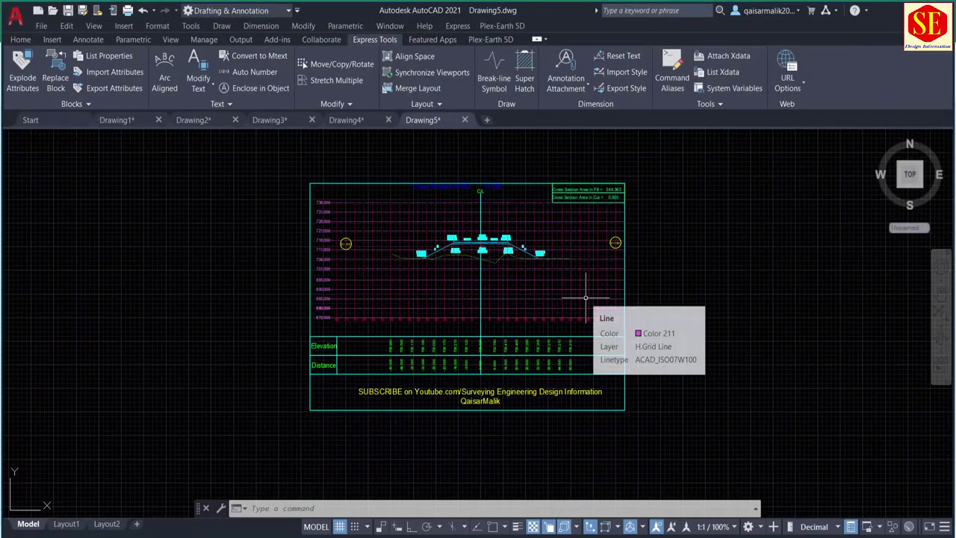
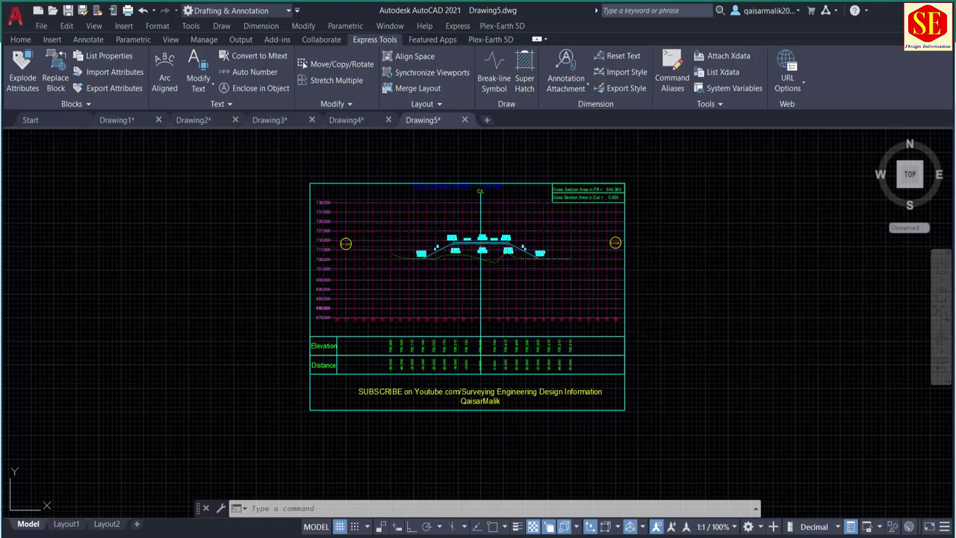
Step: Scroll the measurement sheet down to the Cut Area and Cut Volume rows
{"action": "scroll", "coordinate": [674, 400], "scroll_direction": "down", "scroll_amount": 2}
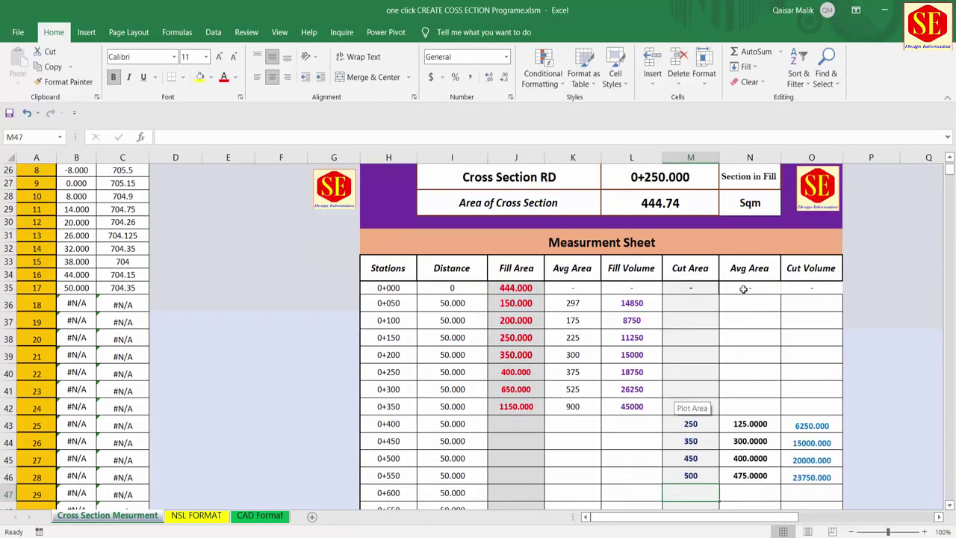
Step: Check the total fill formula and rename the Total Fill Area label to 'Total Fill Volume'
{"action": "scroll", "coordinate": [693, 354], "scroll_direction": "down", "scroll_amount": 2}
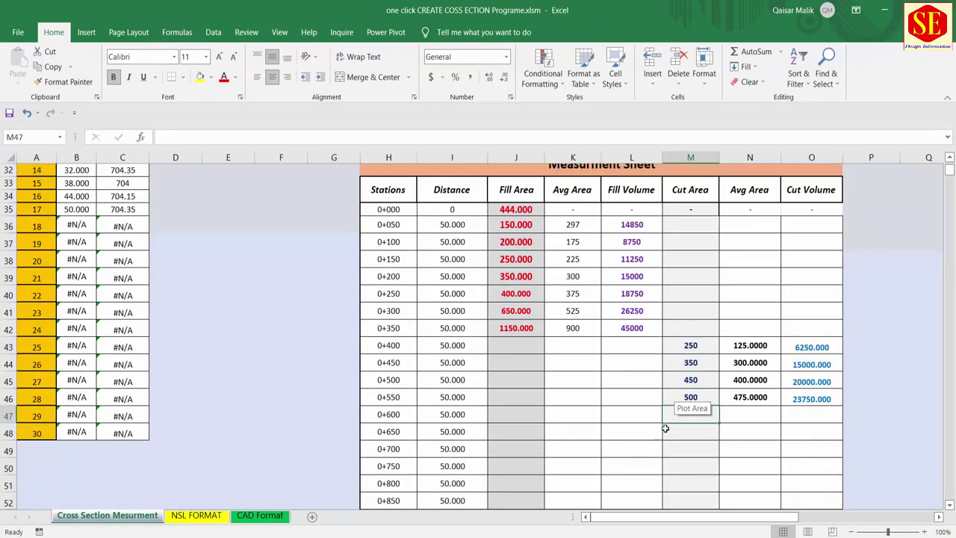
{"action": "scroll", "coordinate": [674, 407], "scroll_direction": "up", "scroll_amount": 5}
{"action": "scroll", "coordinate": [679, 381], "scroll_direction": "up", "scroll_amount": 2}
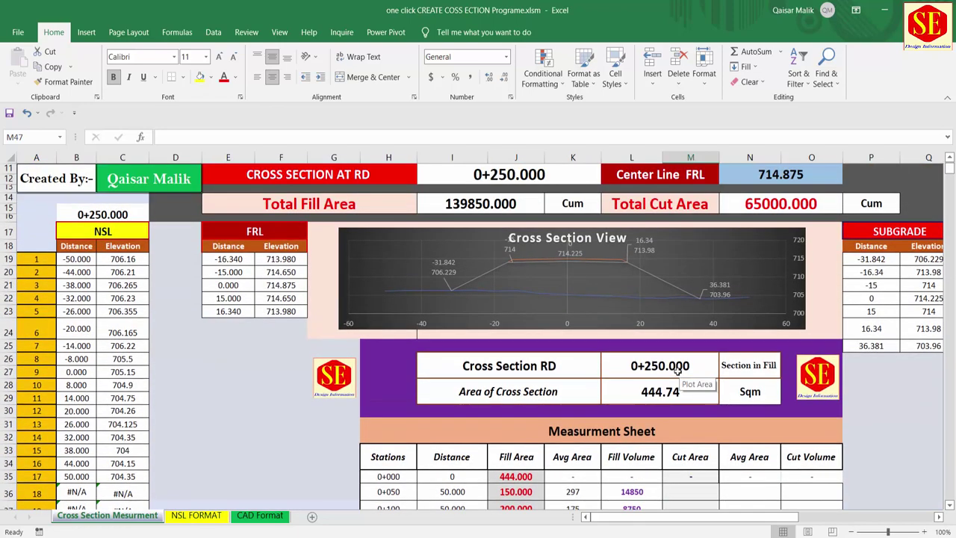
{"action": "scroll", "coordinate": [677, 372], "scroll_direction": "up", "scroll_amount": 2}
{"action": "left_click", "coordinate": [318, 310]}
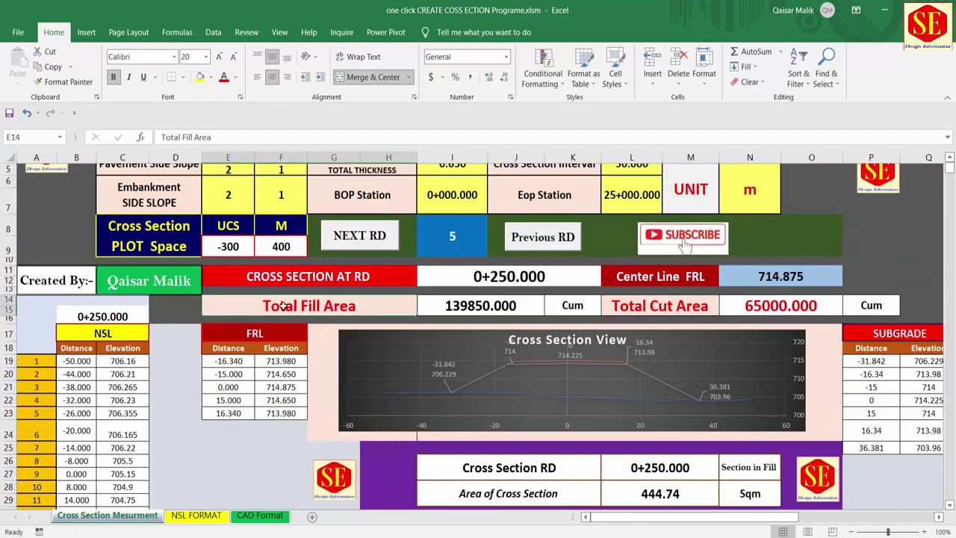
{"action": "left_click", "coordinate": [471, 306]}
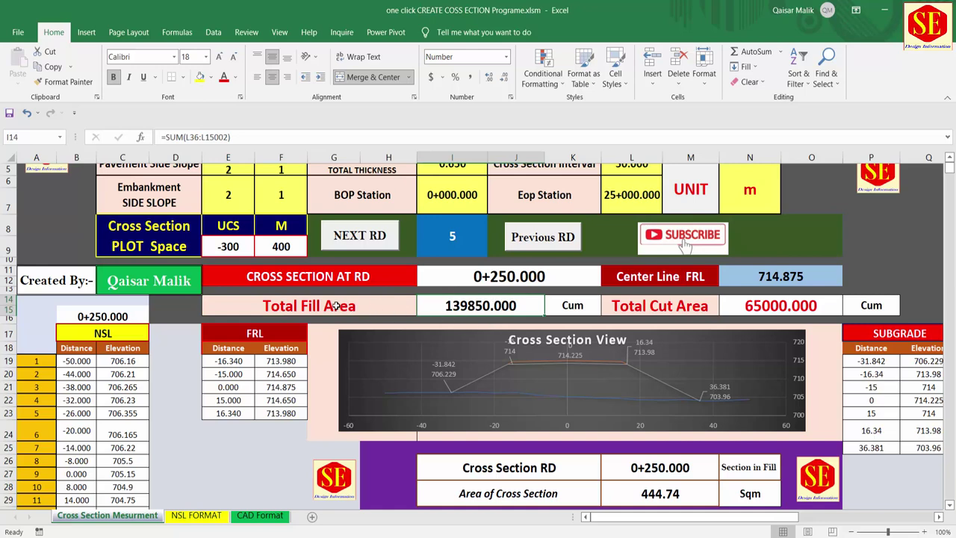
{"action": "double_click", "coordinate": [386, 304]}
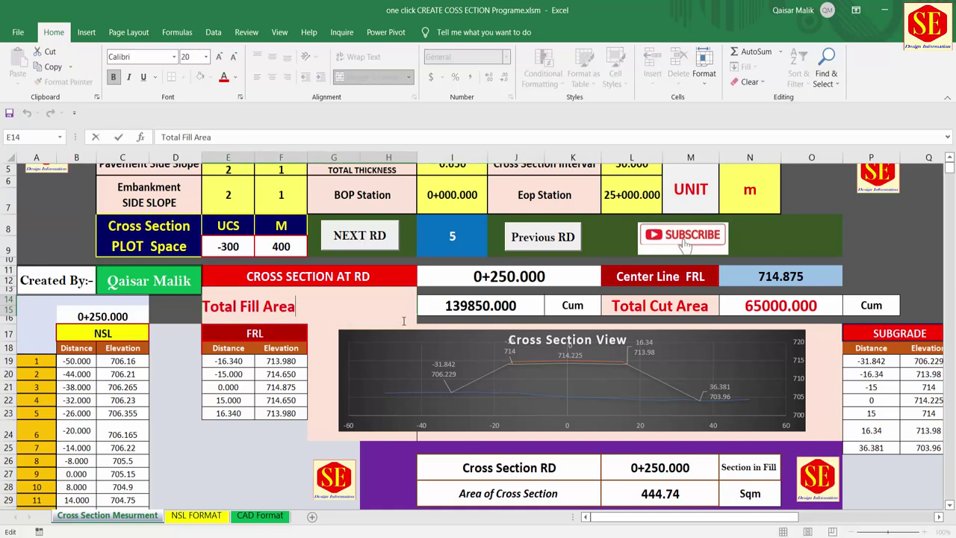
{"action": "key", "text": "BackSpace"}
{"action": "key", "text": "BackSpace"}
{"action": "key", "text": "BackSpace"}
{"action": "key", "text": "BackSpace"}
{"action": "type", "text": "Volume"}
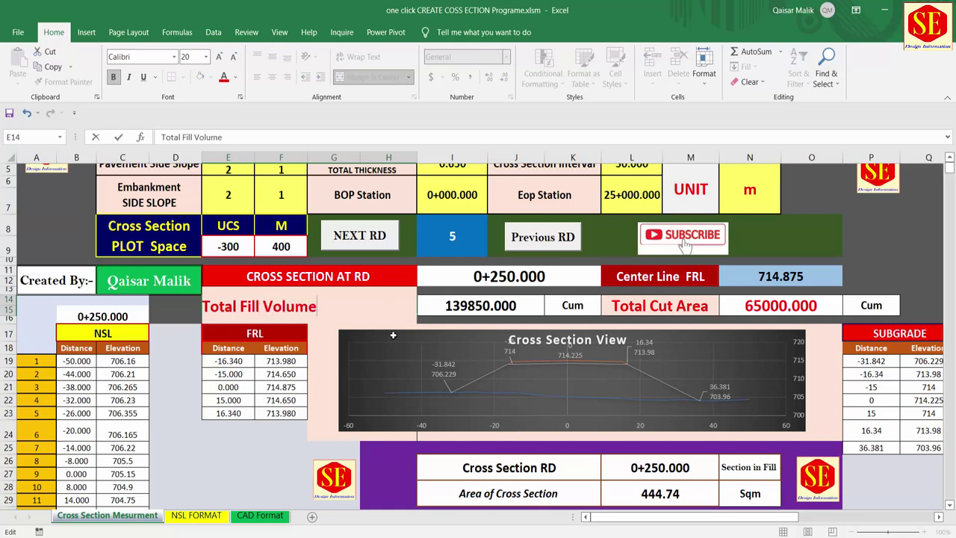
{"action": "left_click", "coordinate": [393, 335]}
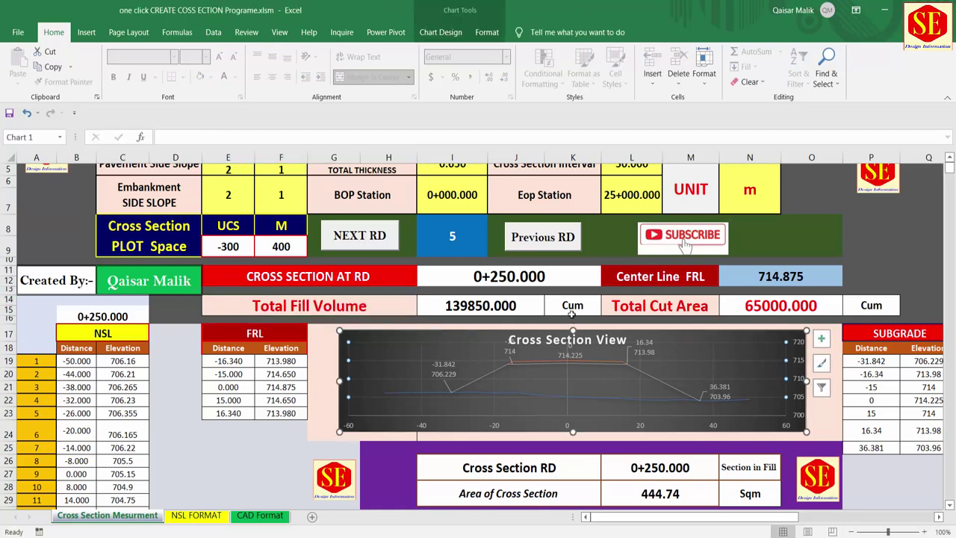
Step: Rename the Total Cut Area label to 'Total Cut Volume'
{"action": "left_click", "coordinate": [572, 313]}
{"action": "double_click", "coordinate": [708, 309]}
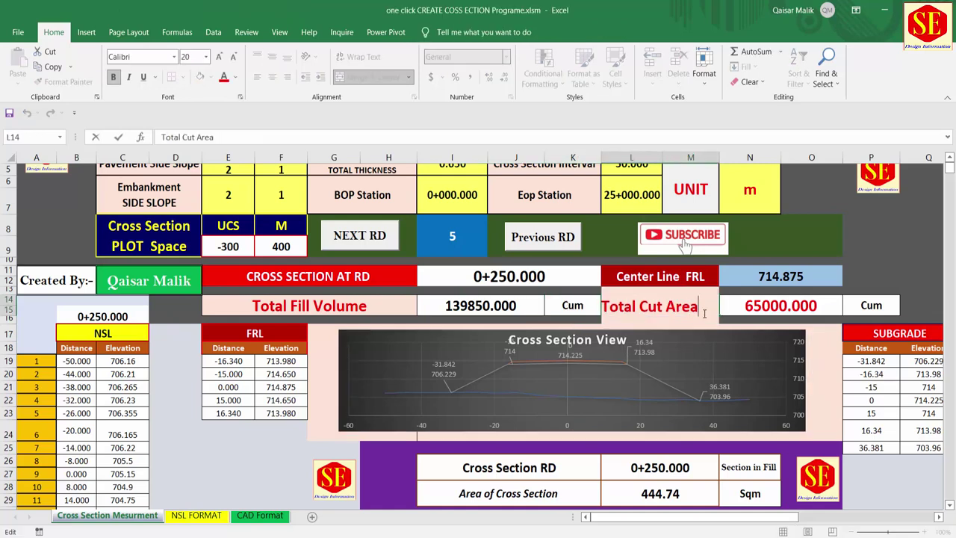
{"action": "key", "text": "BackSpace"}
{"action": "key", "text": "BackSpace"}
{"action": "key", "text": "BackSpace"}
{"action": "key", "text": "BackSpace"}
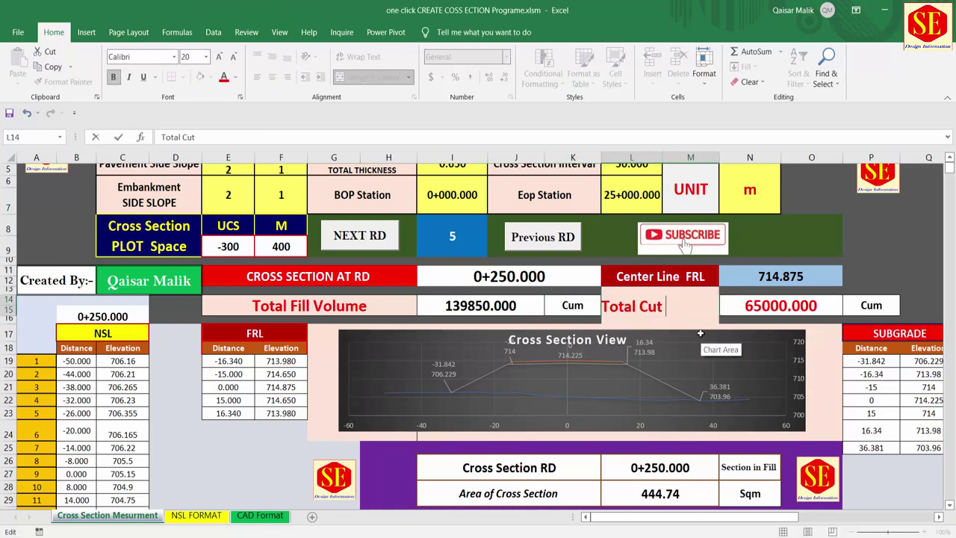
{"action": "type", "text": "Volume"}
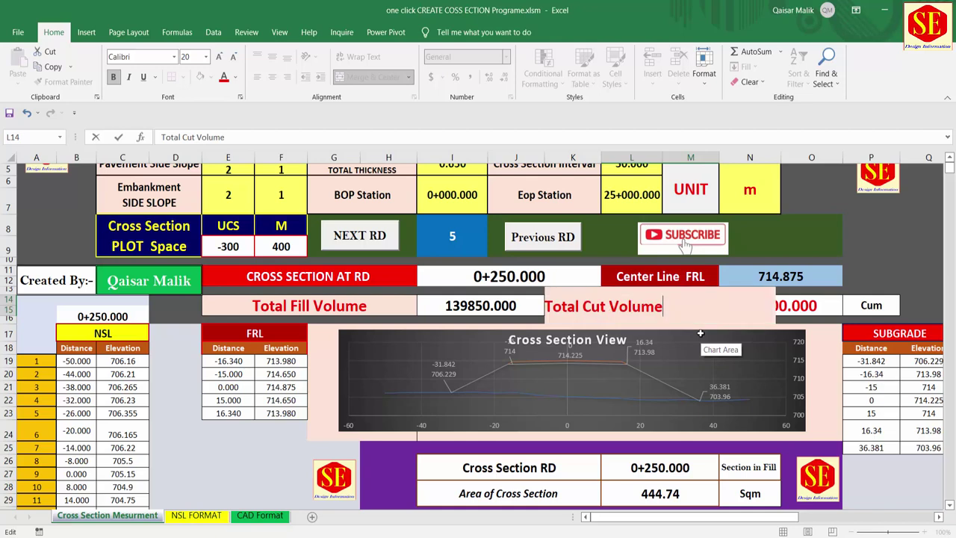
{"action": "left_click", "coordinate": [718, 397]}
{"action": "left_click", "coordinate": [920, 245]}
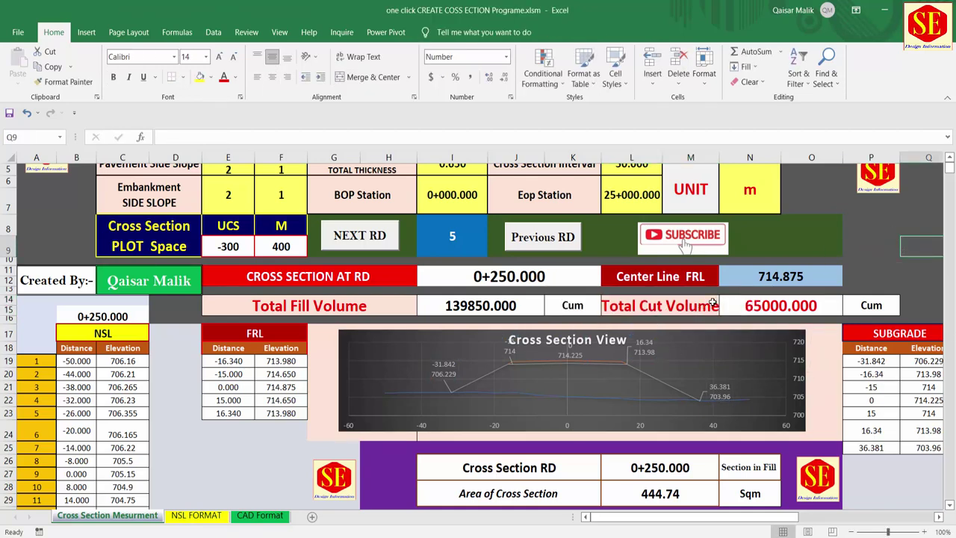
{"action": "left_click", "coordinate": [317, 274]}
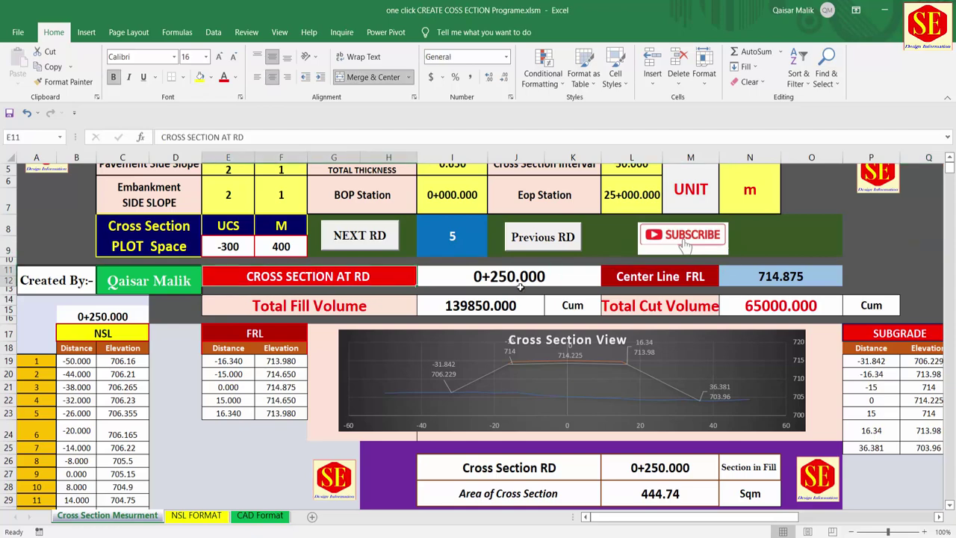
Step: Step forward three stations with NEXT RD to station 0+400
{"action": "scroll", "coordinate": [432, 284], "scroll_direction": "up", "scroll_amount": 2}
{"action": "left_click", "coordinate": [359, 308]}
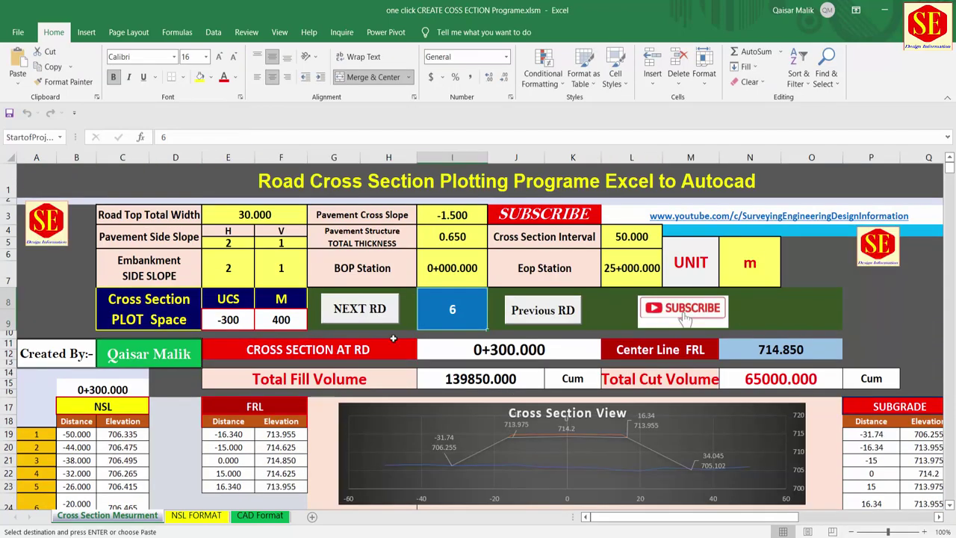
{"action": "scroll", "coordinate": [541, 375], "scroll_direction": "down", "scroll_amount": 2}
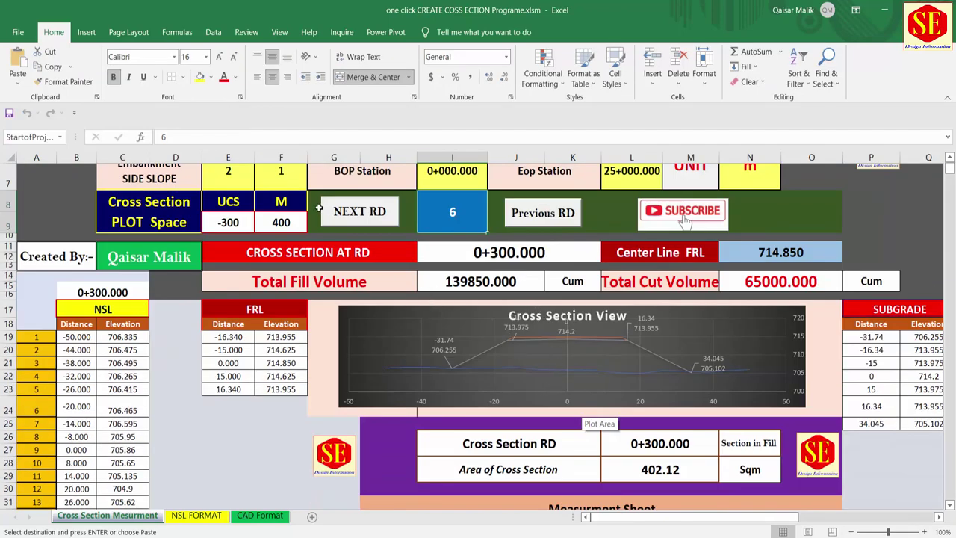
{"action": "left_click", "coordinate": [361, 218]}
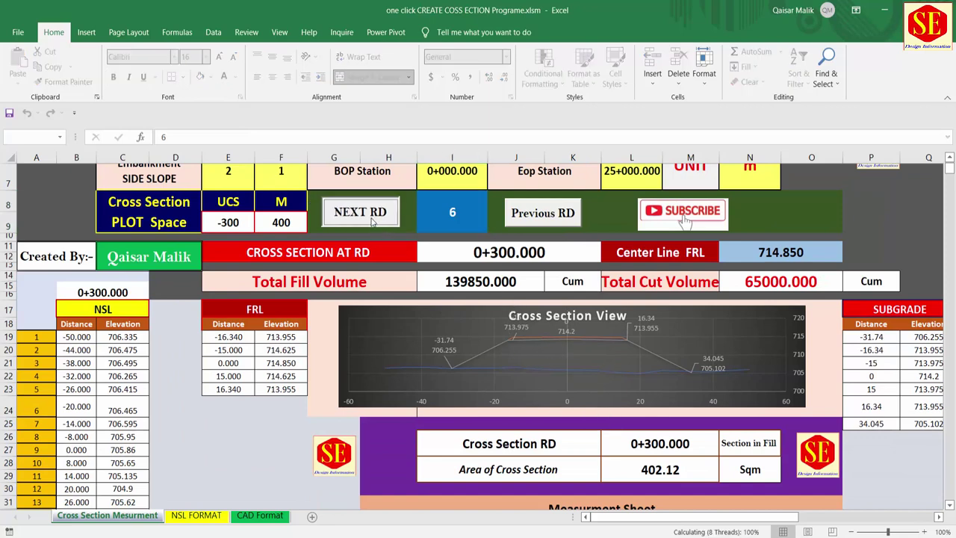
{"action": "left_click", "coordinate": [359, 211]}
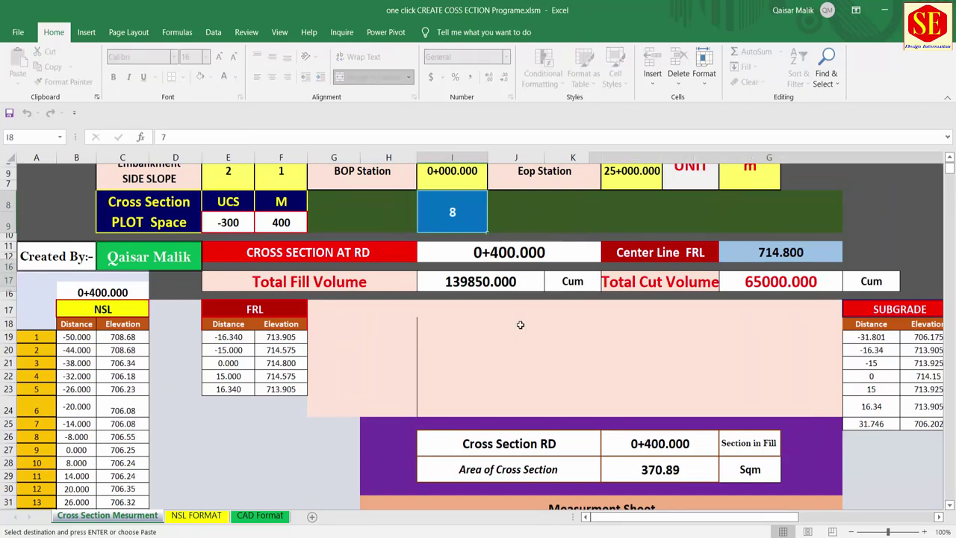
Step: Paste the copied osnap and UCS commands into a new AutoCAD drawing to plot the 0+400 section
{"action": "left_click", "coordinate": [820, 493]}
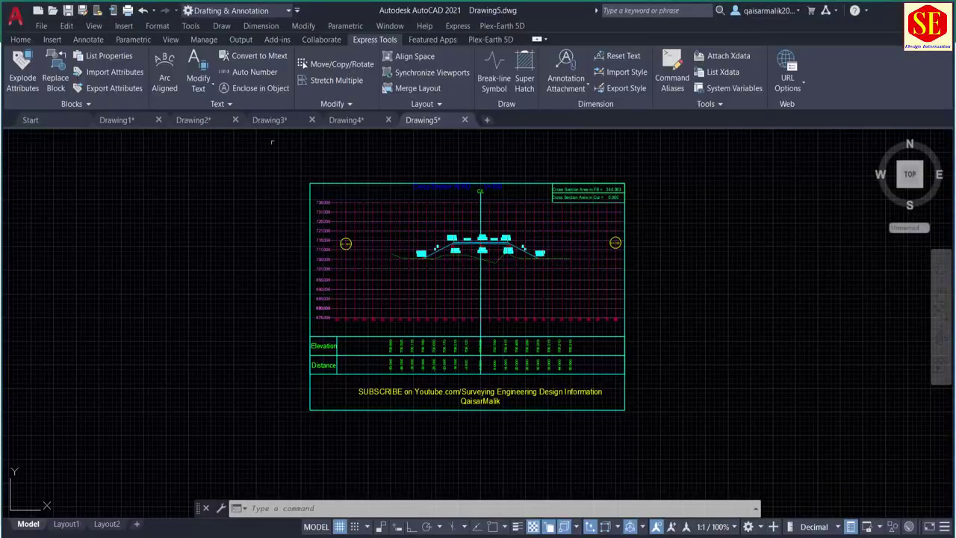
{"action": "left_click", "coordinate": [31, 120]}
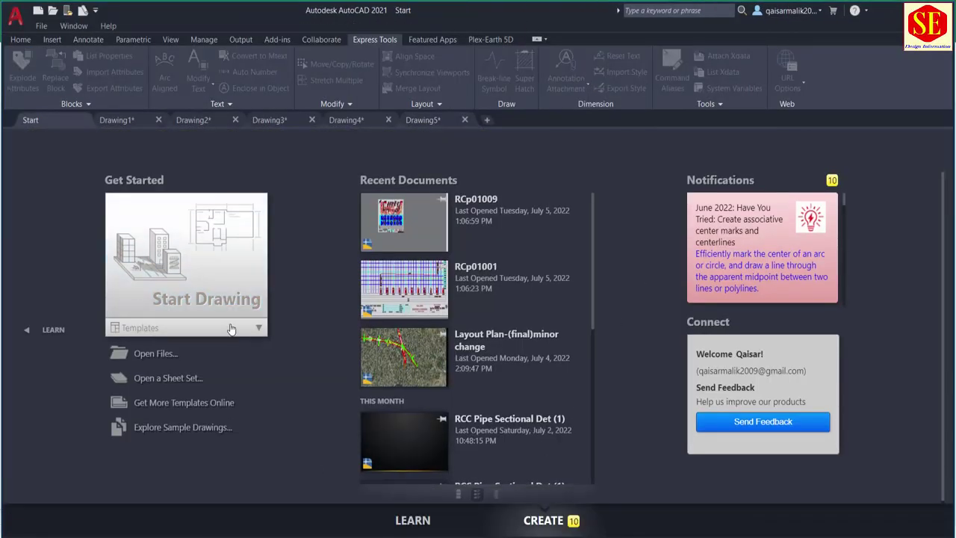
{"action": "left_click", "coordinate": [191, 276]}
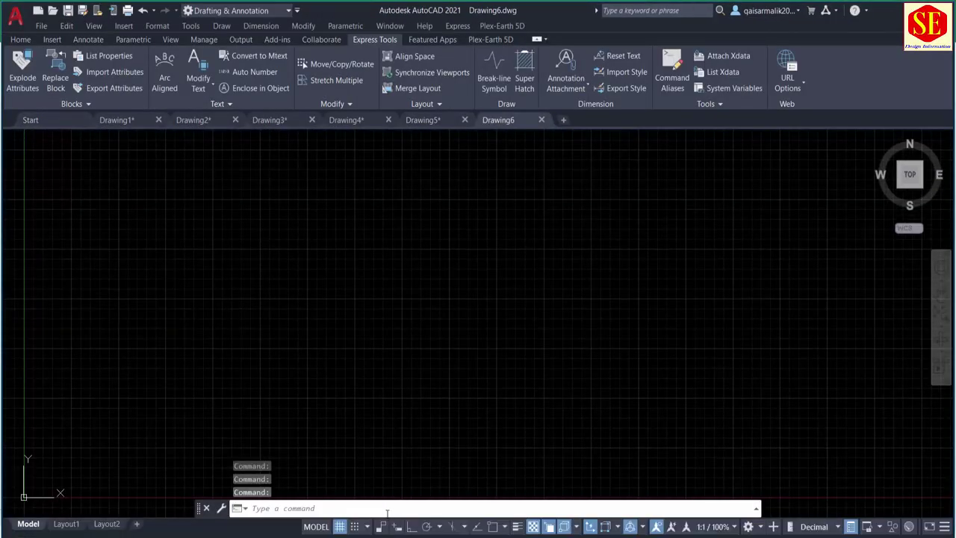
{"action": "right_click", "coordinate": [388, 512]}
{"action": "left_click", "coordinate": [431, 458]}
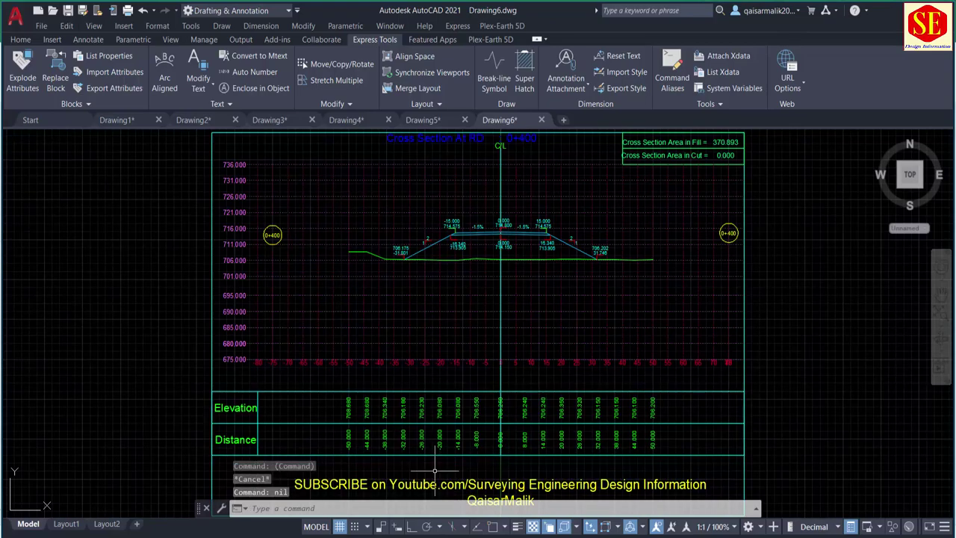
{"action": "key", "text": "alt+Tab"}
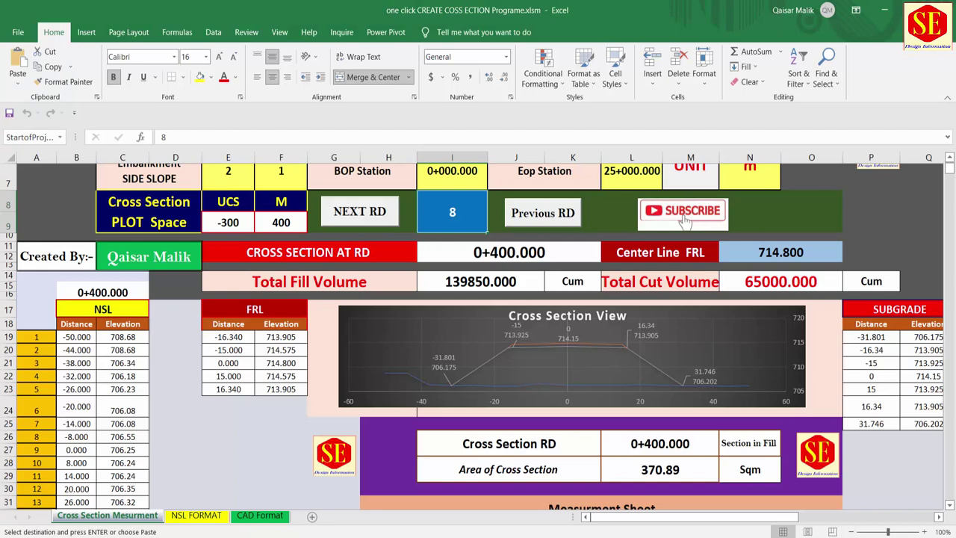
Step: Review the NSL FORMAT sheet's NSL distances, -44 in C9 and -50 in C8
{"action": "scroll", "coordinate": [671, 396], "scroll_direction": "up", "scroll_amount": 2}
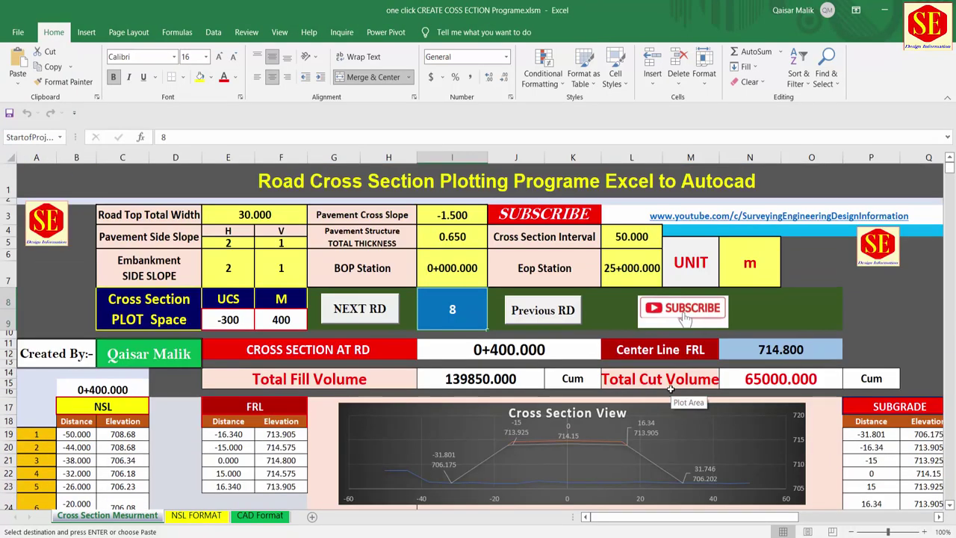
{"action": "left_click", "coordinate": [186, 517]}
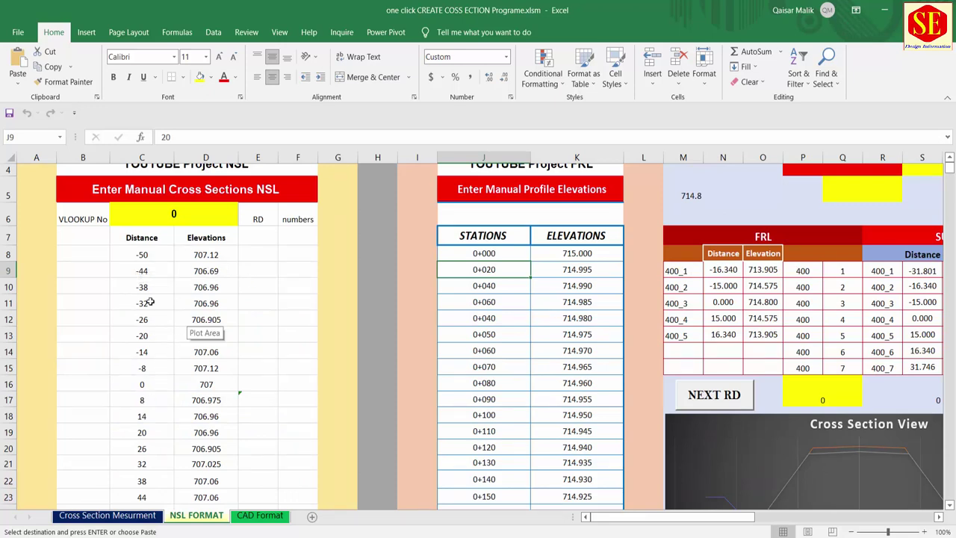
{"action": "left_click", "coordinate": [133, 265]}
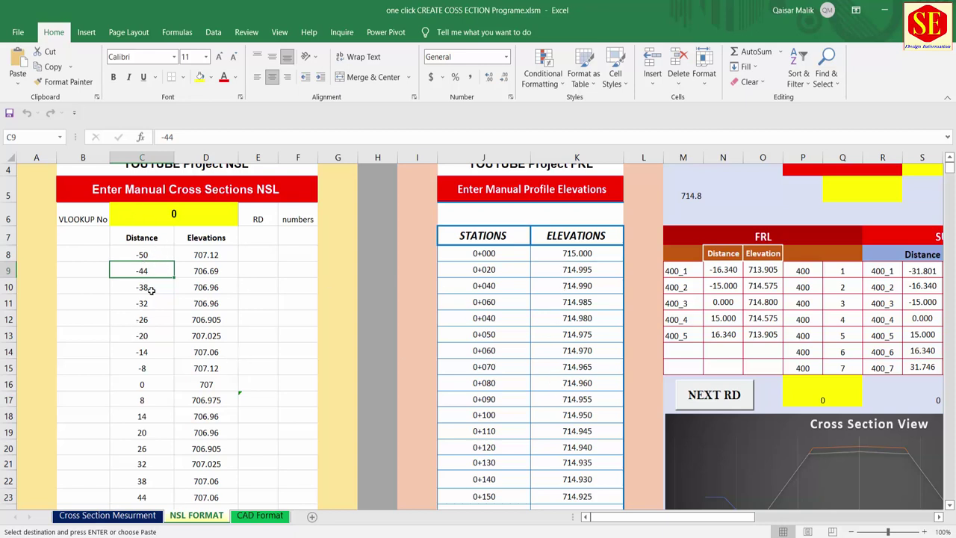
{"action": "left_click", "coordinate": [141, 257]}
{"action": "scroll", "coordinate": [183, 313], "scroll_direction": "down", "scroll_amount": 2}
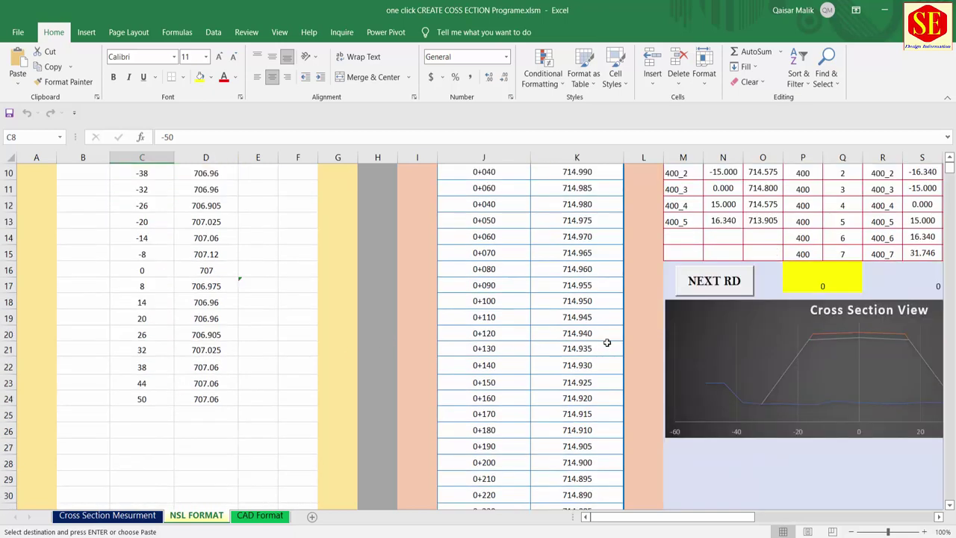
{"action": "scroll", "coordinate": [606, 342], "scroll_direction": "up", "scroll_amount": 3}
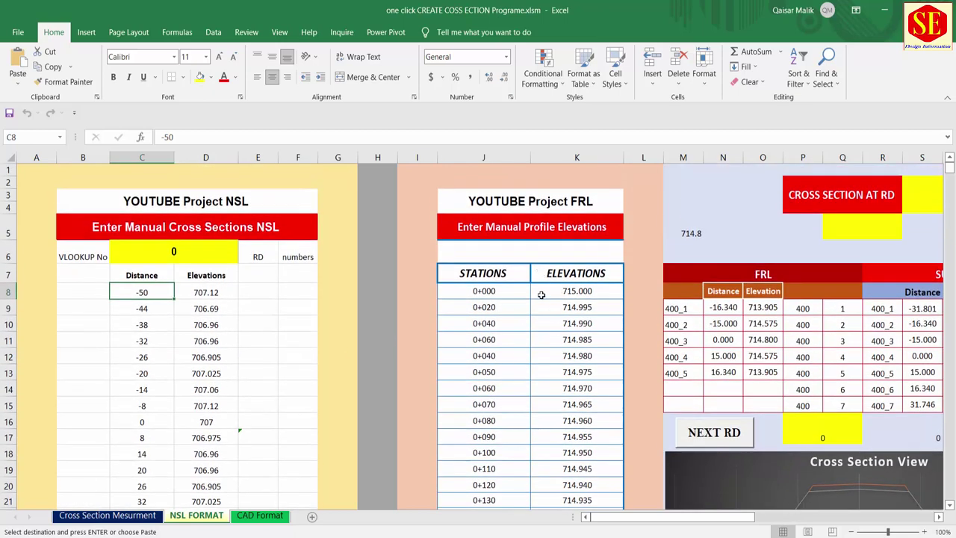
{"action": "left_click", "coordinate": [259, 516]}
Step: Scroll through the CAD Format sheet's generated commands for RD 0+400, then return to Cross Section Mesurment
{"action": "scroll", "coordinate": [755, 350], "scroll_direction": "up", "scroll_amount": 1}
{"action": "scroll", "coordinate": [755, 350], "scroll_direction": "up", "scroll_amount": 4}
{"action": "left_click", "coordinate": [763, 331]}
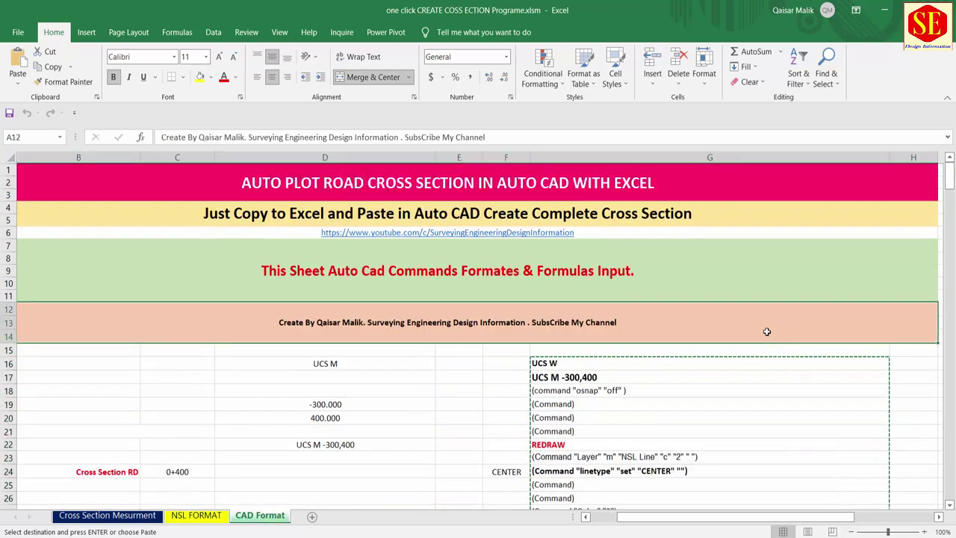
{"action": "scroll", "coordinate": [769, 322], "scroll_direction": "down", "scroll_amount": 3}
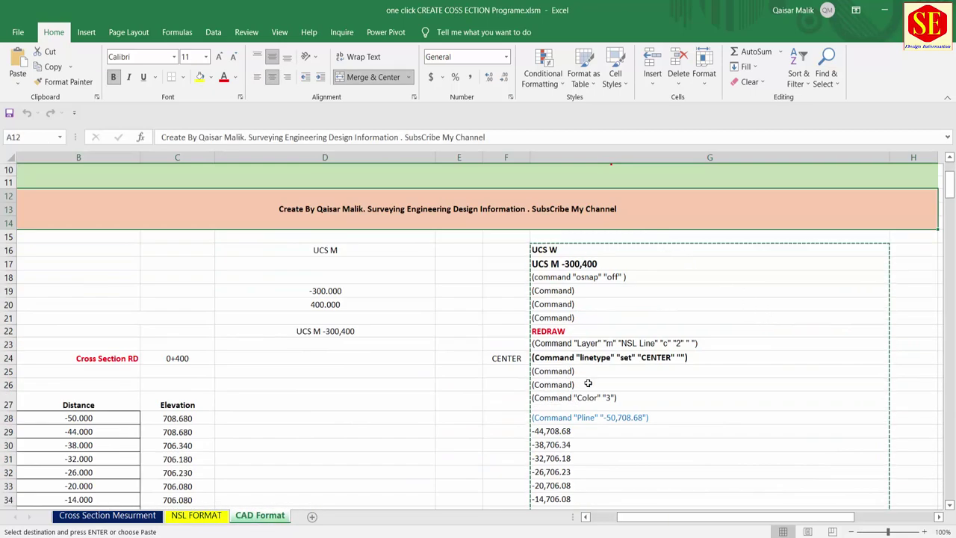
{"action": "scroll", "coordinate": [533, 363], "scroll_direction": "down", "scroll_amount": 7}
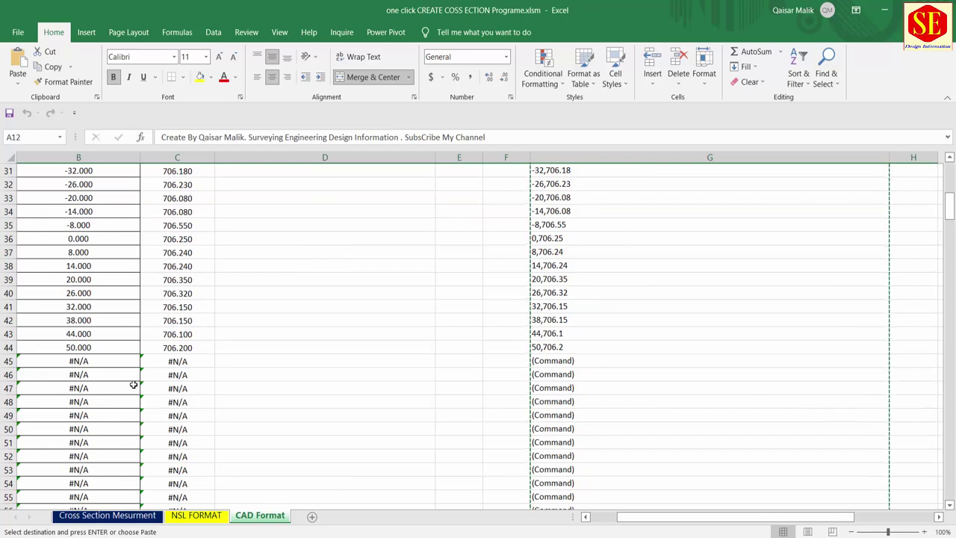
{"action": "scroll", "coordinate": [133, 384], "scroll_direction": "down", "scroll_amount": 5}
{"action": "scroll", "coordinate": [321, 292], "scroll_direction": "down", "scroll_amount": 4}
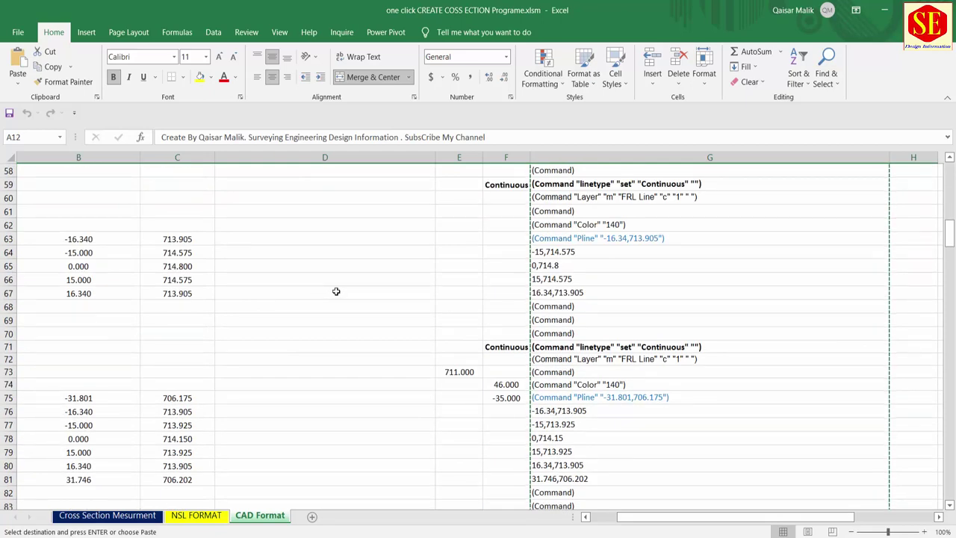
{"action": "scroll", "coordinate": [335, 291], "scroll_direction": "down", "scroll_amount": 3}
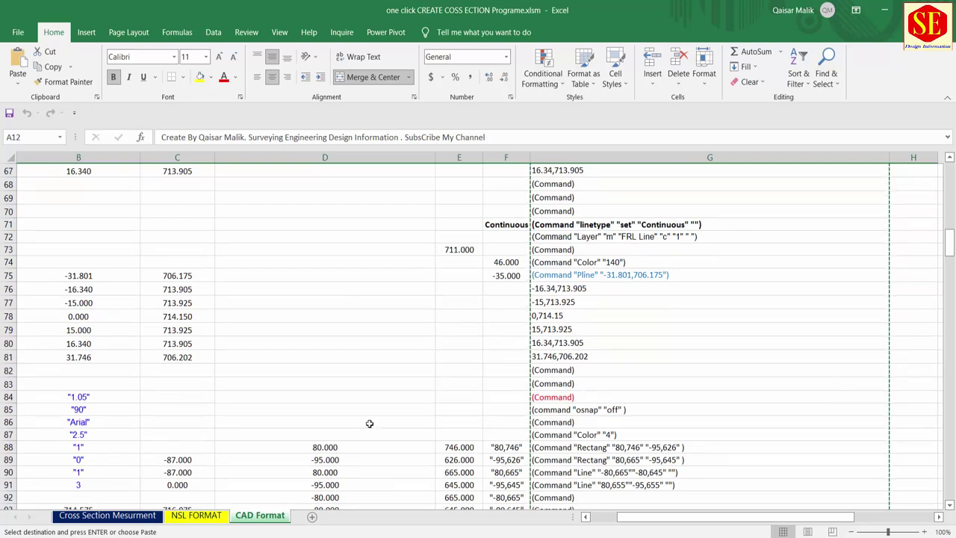
{"action": "left_click", "coordinate": [108, 515]}
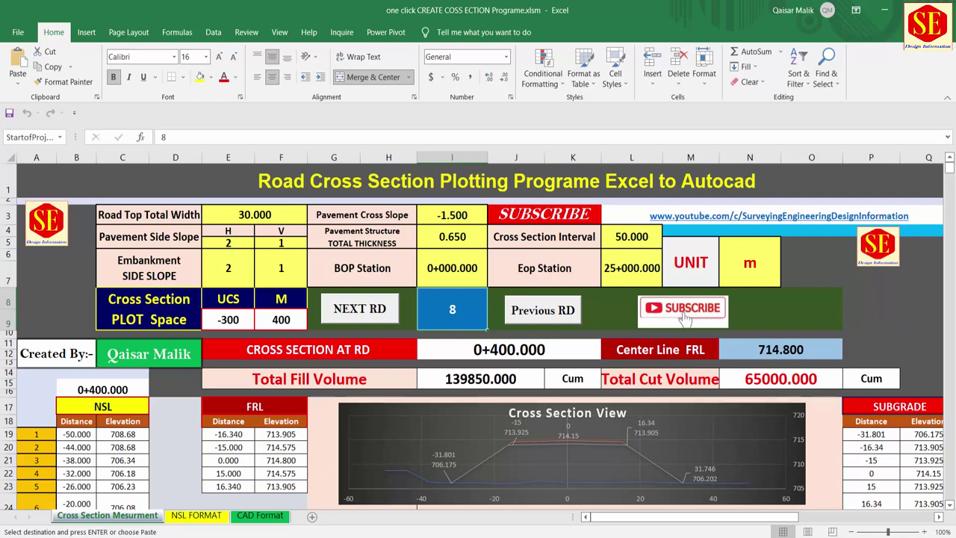
{"action": "left_click", "coordinate": [821, 534]}
{"action": "left_click", "coordinate": [485, 497]}
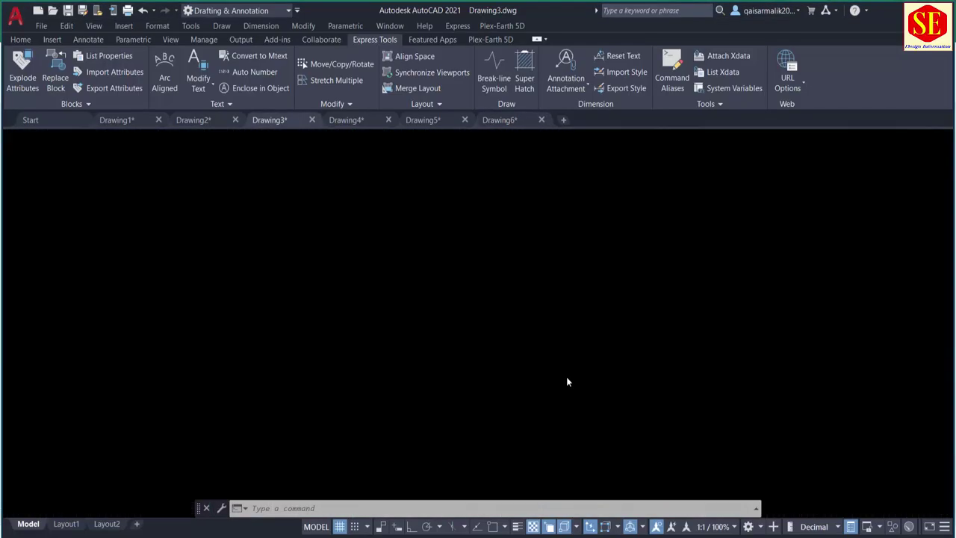
{"action": "scroll", "coordinate": [517, 261], "scroll_direction": "down", "scroll_amount": 5}
{"action": "scroll", "coordinate": [515, 332], "scroll_direction": "down", "scroll_amount": 2}
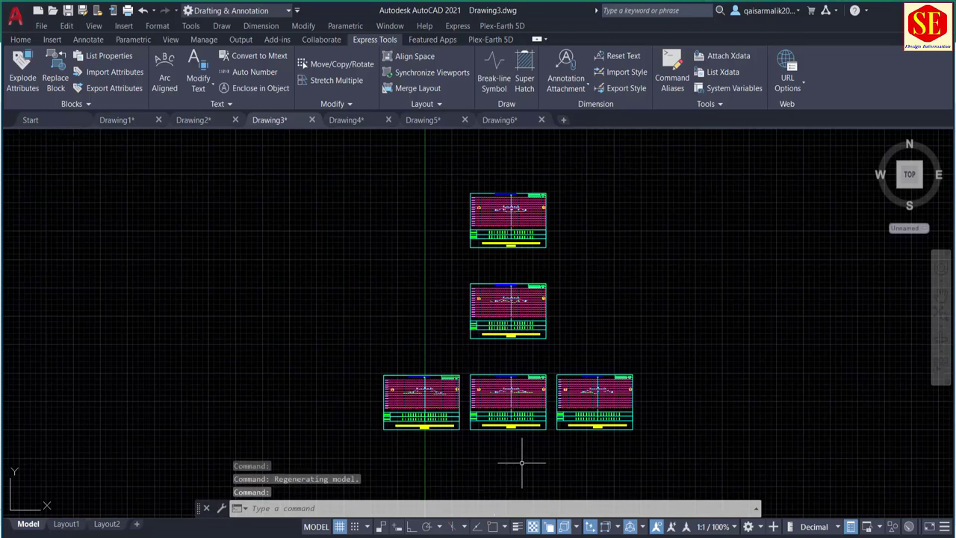
{"action": "key", "text": "alt+Tab"}
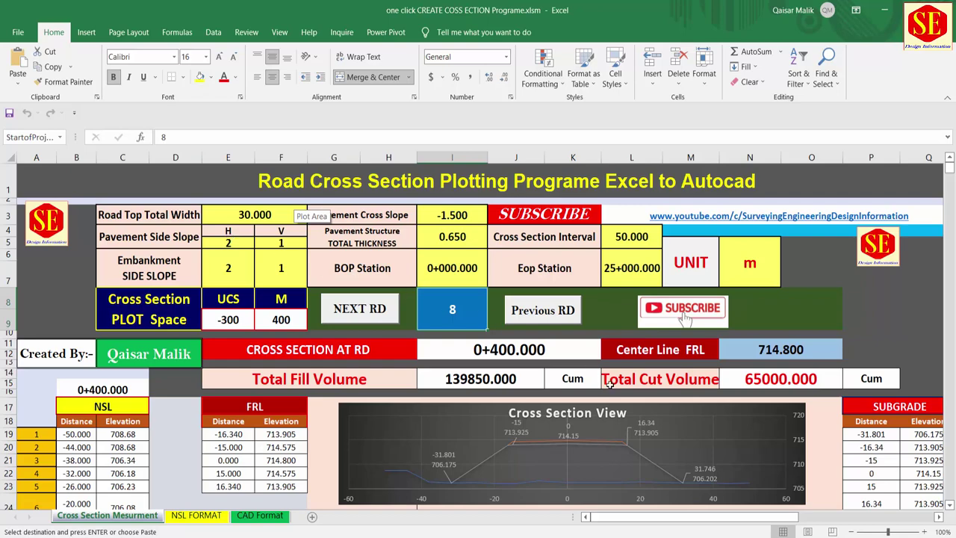
{"action": "scroll", "coordinate": [609, 386], "scroll_direction": "down", "scroll_amount": 1}
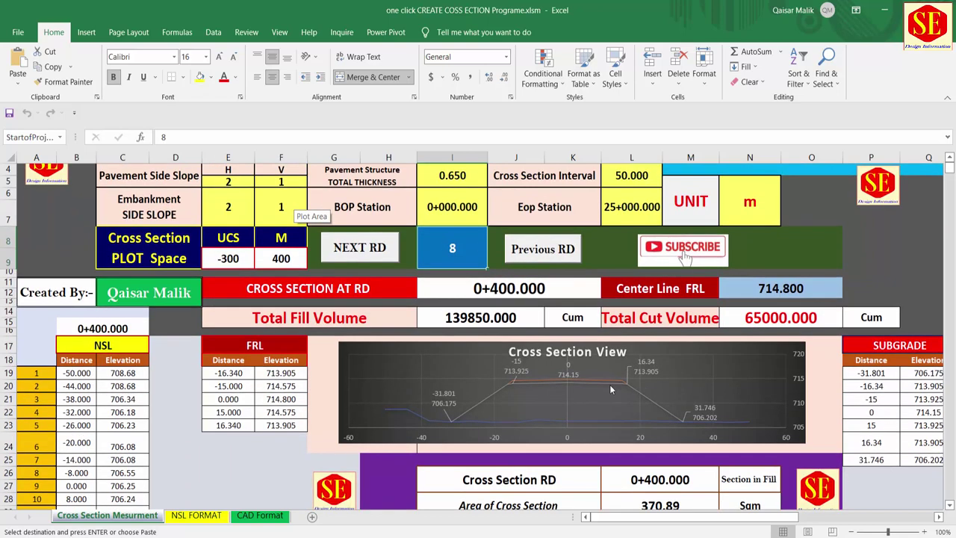
{"action": "scroll", "coordinate": [609, 384], "scroll_direction": "down", "scroll_amount": 2}
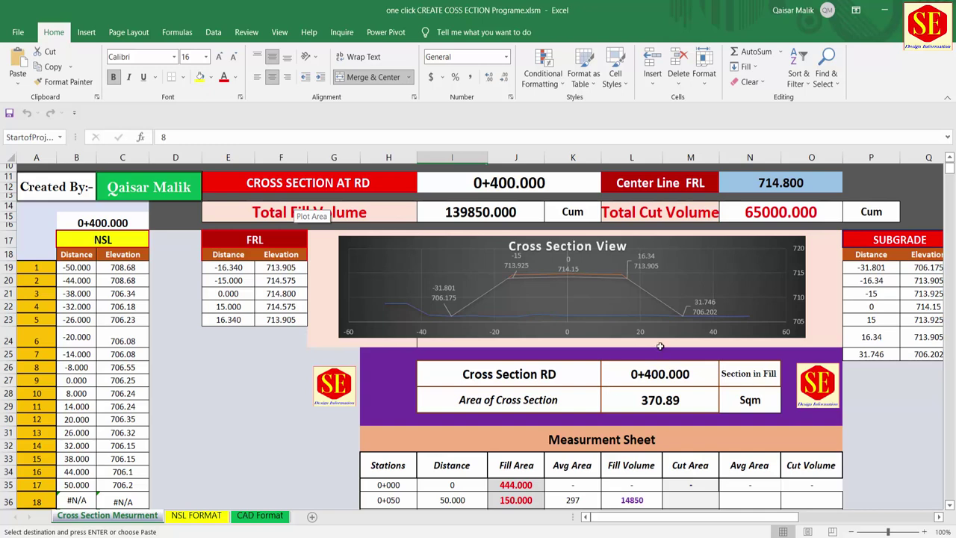
{"action": "left_click", "coordinate": [209, 515]}
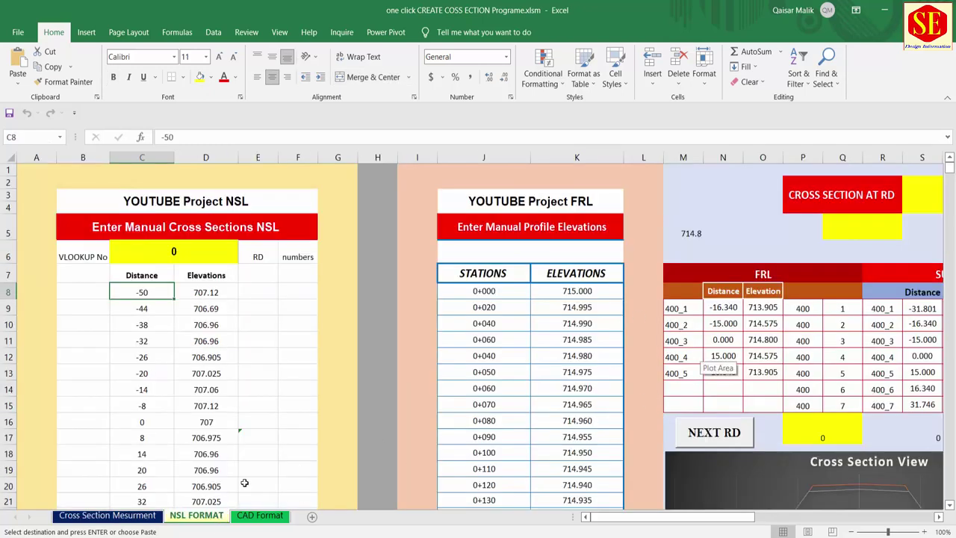
{"action": "left_click", "coordinate": [105, 519]}
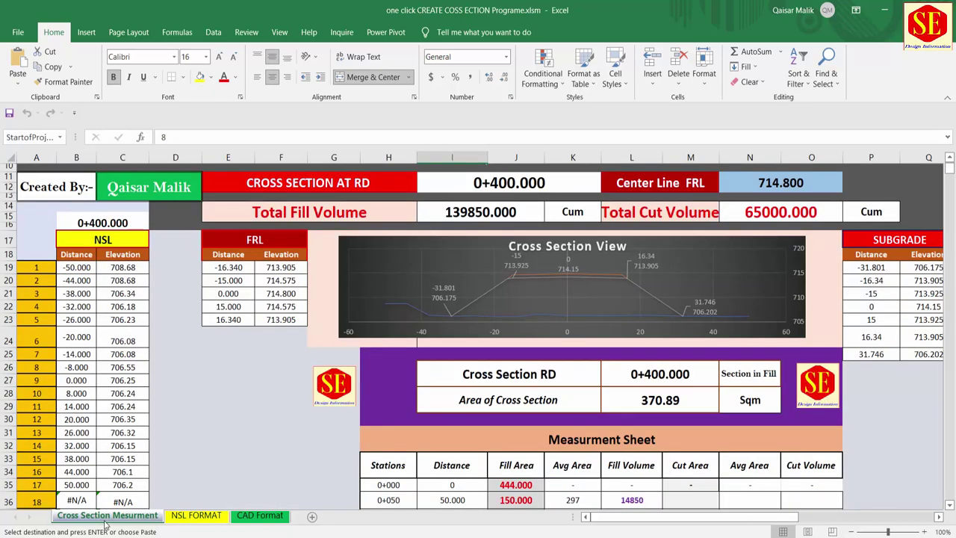
{"action": "scroll", "coordinate": [421, 403], "scroll_direction": "up", "scroll_amount": 3}
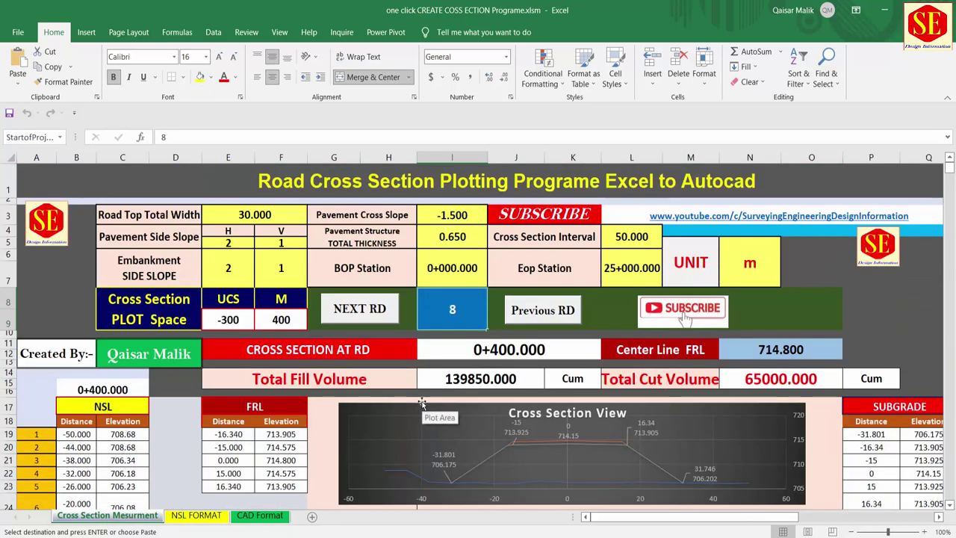